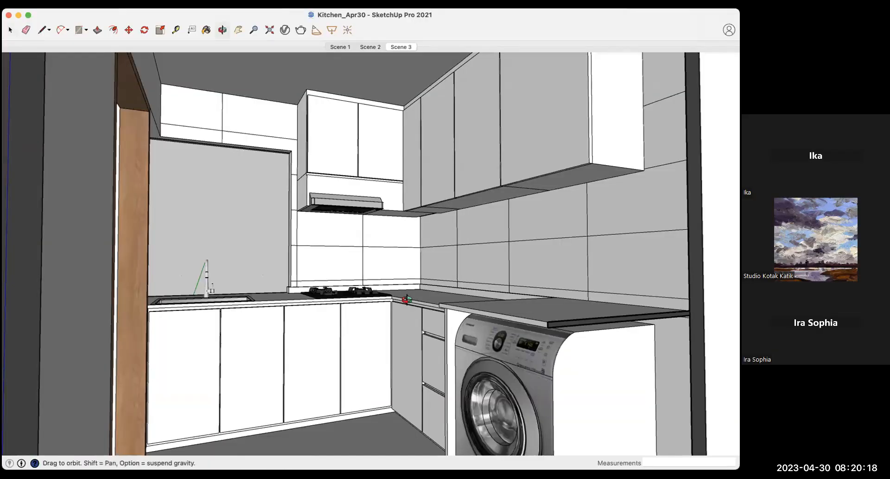
Open the V-Ray Asset Editor over the Scene 3 kitchen view.
{"action": "left_click_drag", "start_coordinate": [407, 300], "coordinate": [408, 301]}
{"action": "key", "text": "space"}
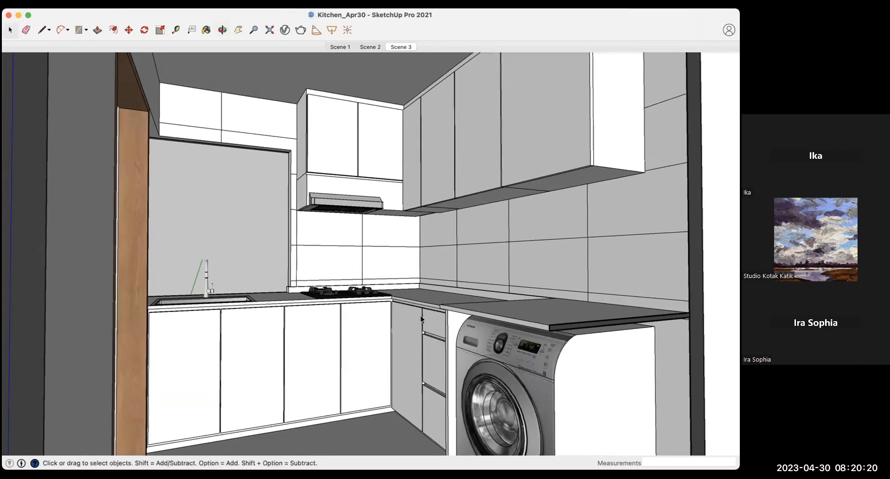
{"action": "middle_click_drag", "start_coordinate": [375, 236], "coordinate": [366, 222]}
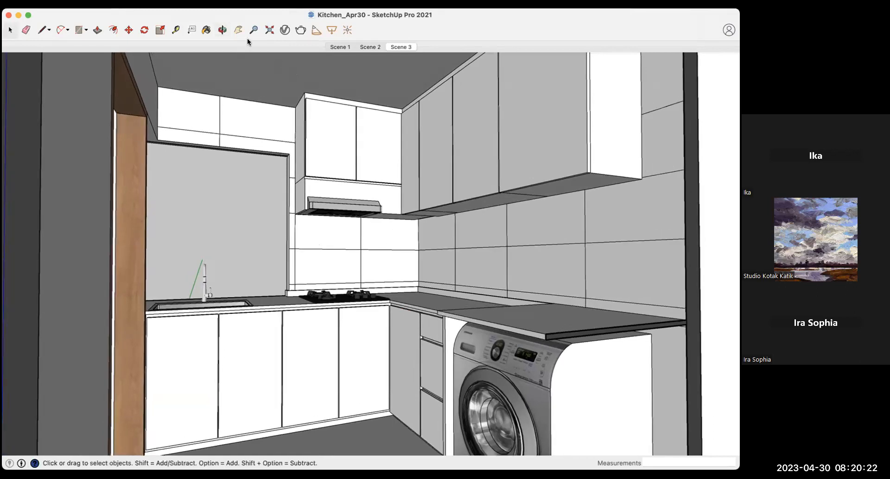
{"action": "left_click", "coordinate": [284, 31]}
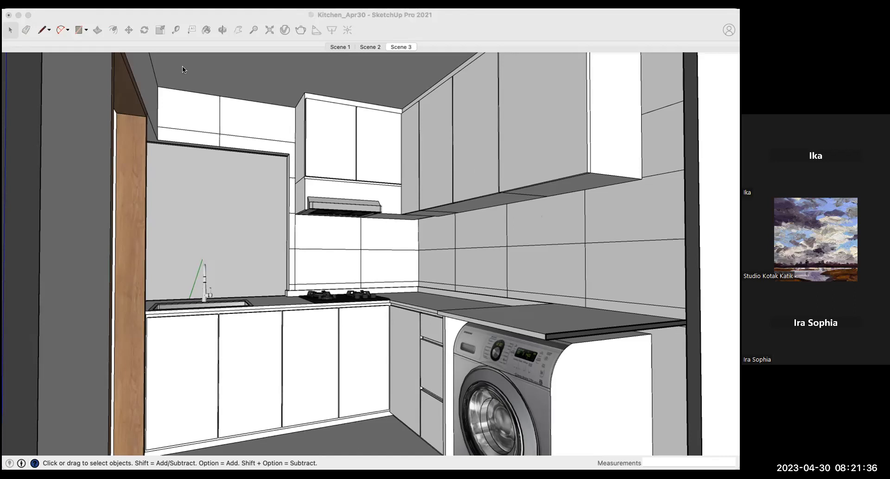
{"action": "left_click", "coordinate": [431, 16]}
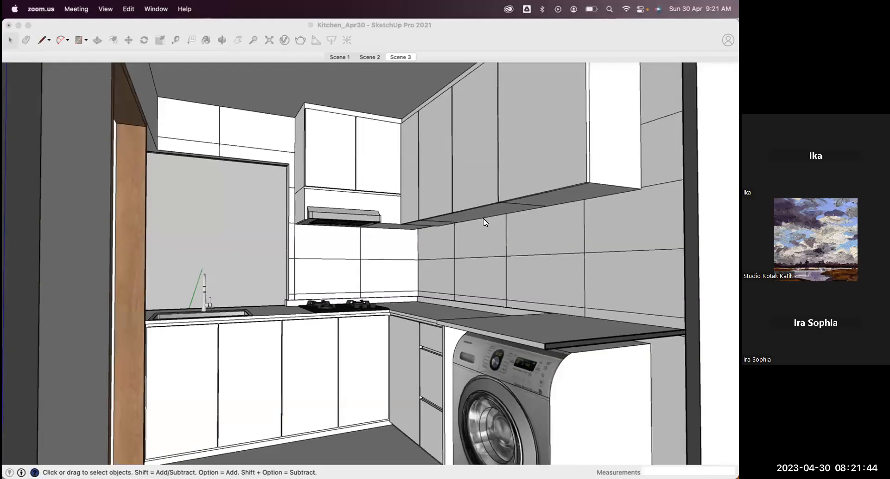
{"action": "left_click", "coordinate": [284, 40]}
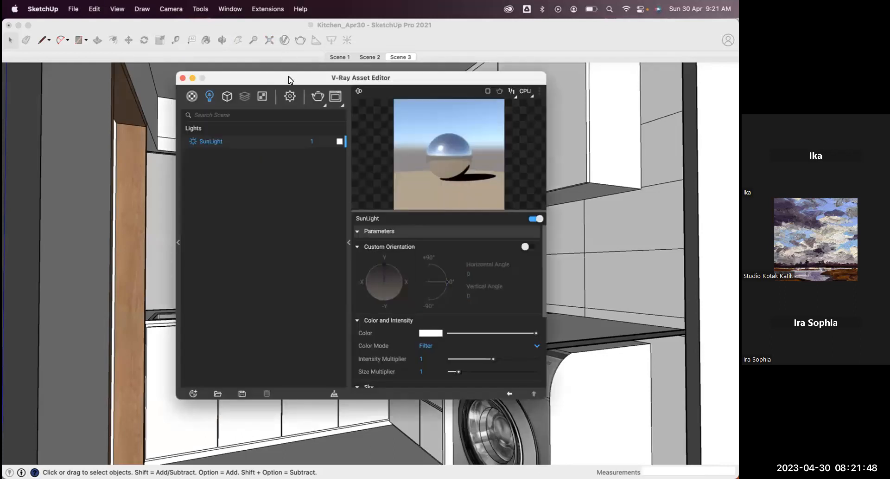
{"action": "left_click_drag", "start_coordinate": [289, 77], "coordinate": [284, 82]}
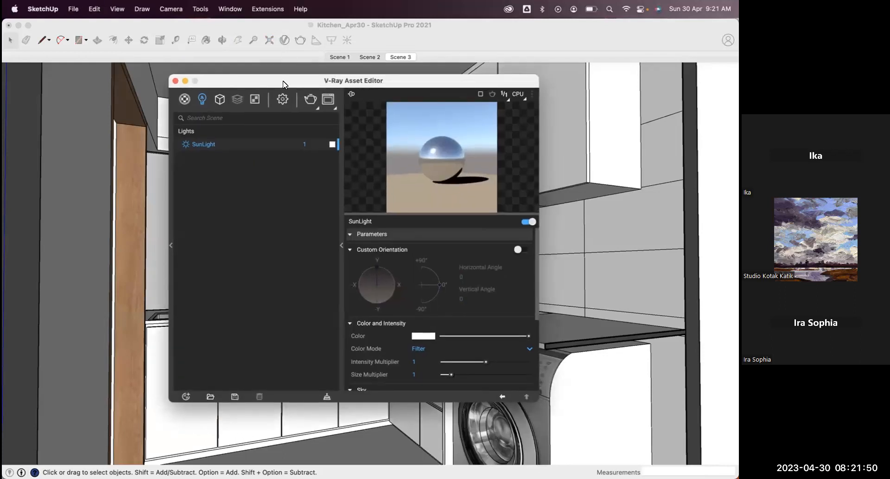
{"action": "left_click", "coordinate": [341, 247]}
{"action": "left_click", "coordinate": [342, 246]}
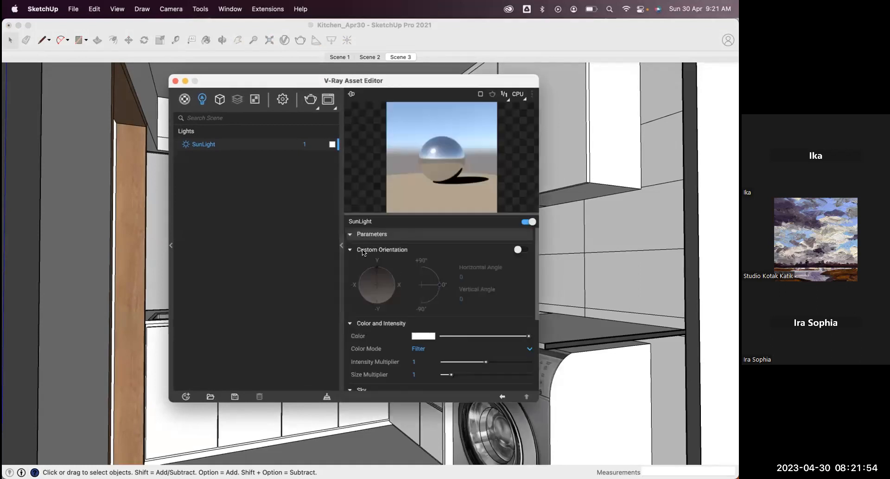
{"action": "left_click", "coordinate": [342, 245]}
{"action": "left_click", "coordinate": [343, 246]}
{"action": "left_click", "coordinate": [342, 245]}
{"action": "left_click", "coordinate": [342, 245]}
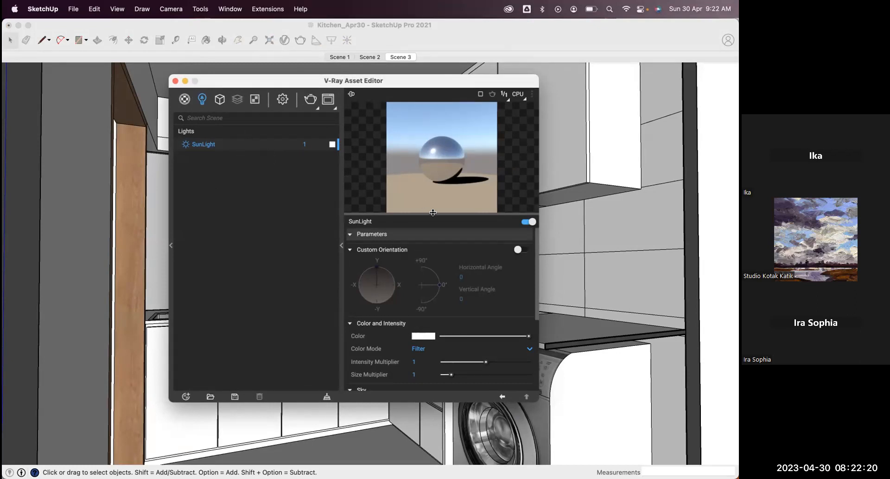
{"action": "left_click", "coordinate": [530, 221]}
{"action": "left_click", "coordinate": [530, 222]}
{"action": "left_click", "coordinate": [525, 221]}
Render the kitchen view with SunLight on and arrange the frame buffer beside the Asset Editor.
{"action": "left_click_drag", "start_coordinate": [271, 77], "coordinate": [286, 94]}
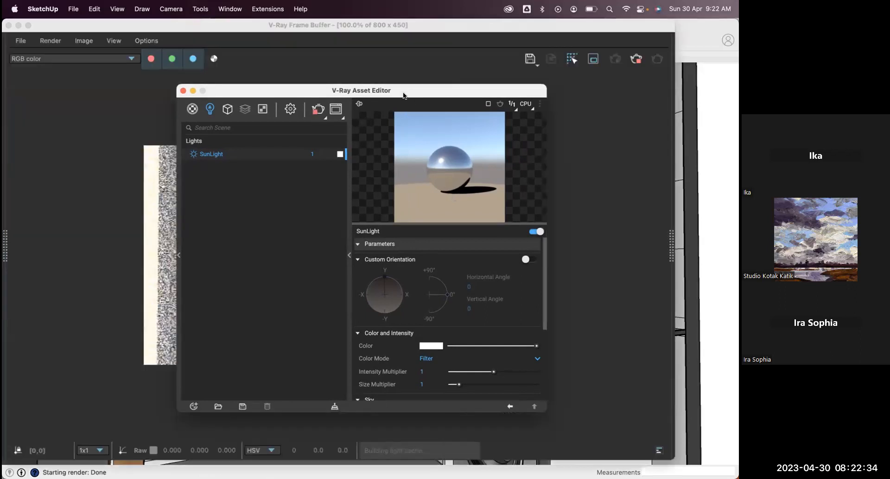
{"action": "left_click_drag", "start_coordinate": [402, 92], "coordinate": [572, 99]}
{"action": "left_click_drag", "start_coordinate": [405, 99], "coordinate": [65, 92]}
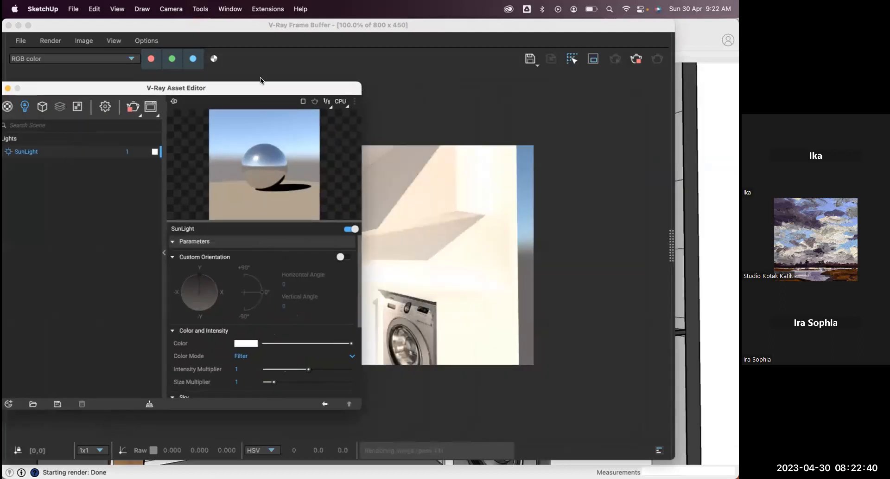
{"action": "left_click_drag", "start_coordinate": [213, 88], "coordinate": [262, 80]}
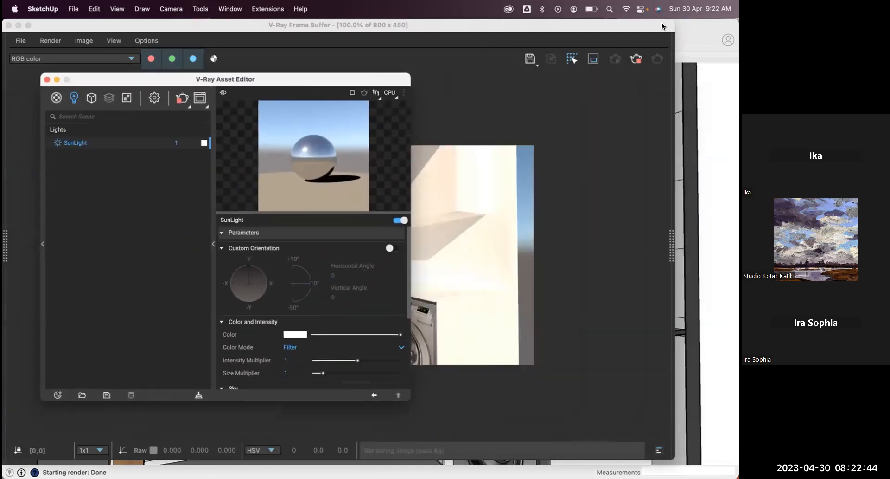
{"action": "left_click_drag", "start_coordinate": [672, 19], "coordinate": [716, 56]}
{"action": "left_click_drag", "start_coordinate": [279, 51], "coordinate": [285, 67]}
{"action": "left_click_drag", "start_coordinate": [356, 80], "coordinate": [324, 116]}
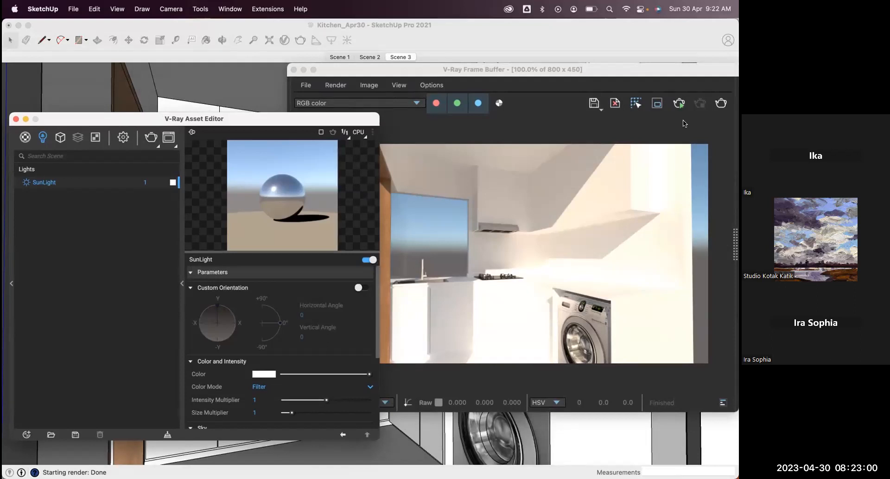
Turn off SunLight and render the kitchen again, closing the frame buffer when done.
{"action": "left_click", "coordinate": [367, 259]}
{"action": "left_click", "coordinate": [720, 105]}
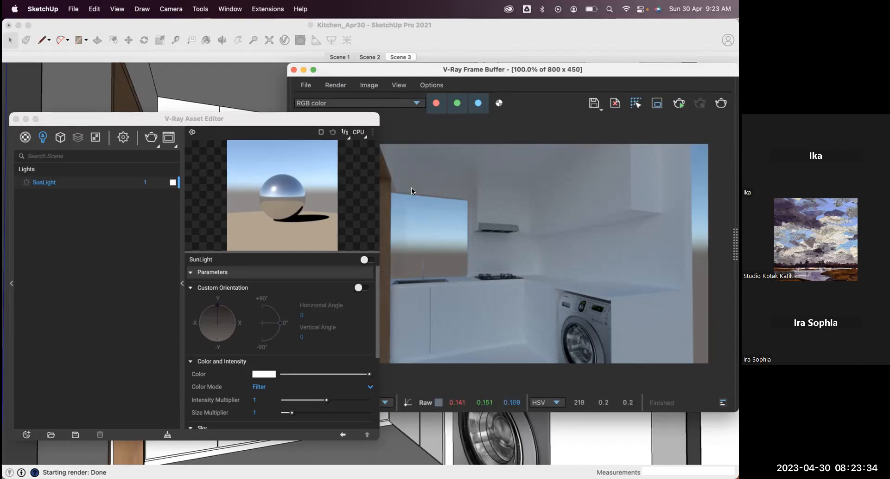
{"action": "left_click", "coordinate": [294, 70]}
Move the Asset Editor clear of the kitchen model and close it.
{"action": "mouse_move", "coordinate": [261, 120]}
{"action": "left_mouse_down"}
{"action": "mouse_move", "coordinate": [348, 114]}
{"action": "mouse_move", "coordinate": [389, 132]}
{"action": "mouse_move", "coordinate": [392, 144]}
{"action": "mouse_move", "coordinate": [419, 105]}
{"action": "left_mouse_up"}
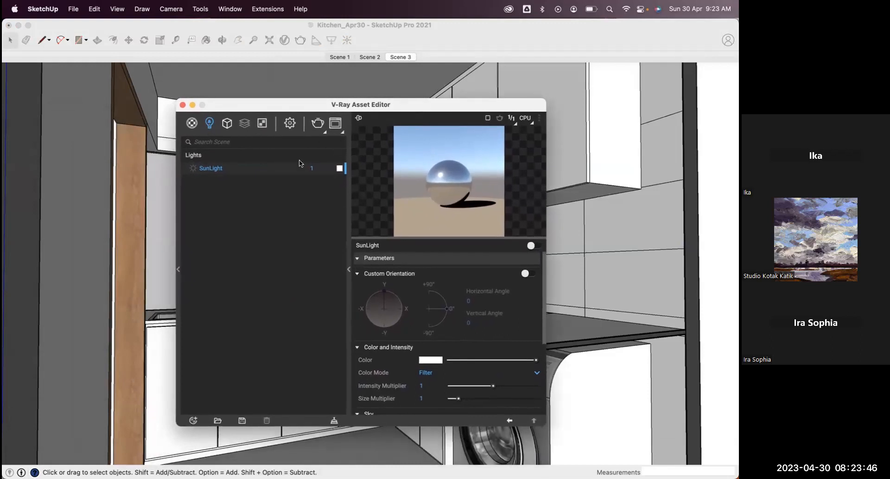
{"action": "left_click_drag", "start_coordinate": [338, 108], "coordinate": [330, 135]}
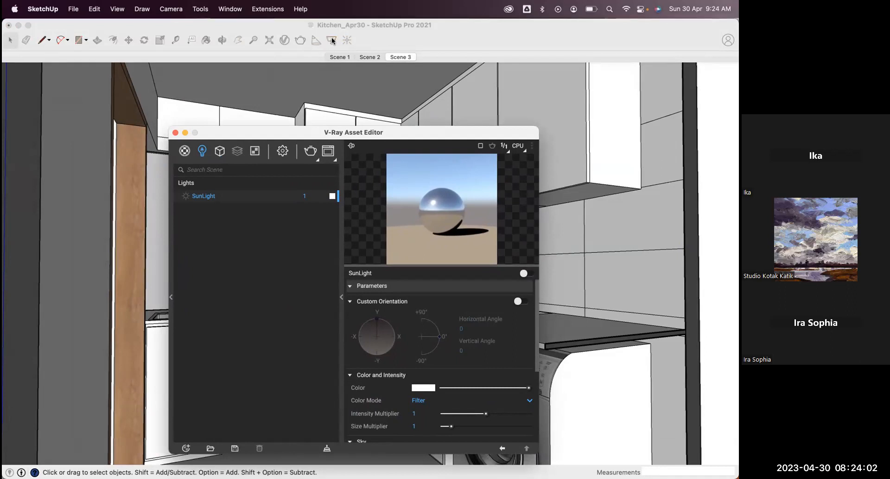
{"action": "left_click_drag", "start_coordinate": [325, 132], "coordinate": [300, 161]}
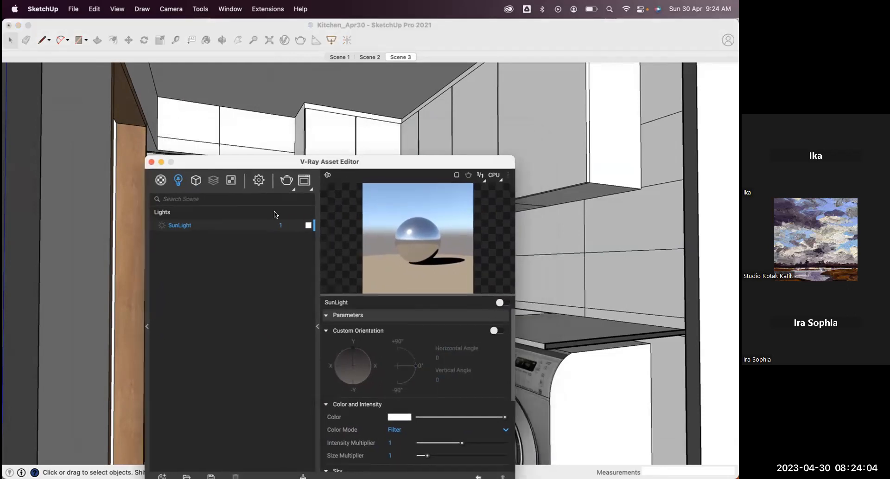
{"action": "left_click_drag", "start_coordinate": [274, 211], "coordinate": [266, 224]}
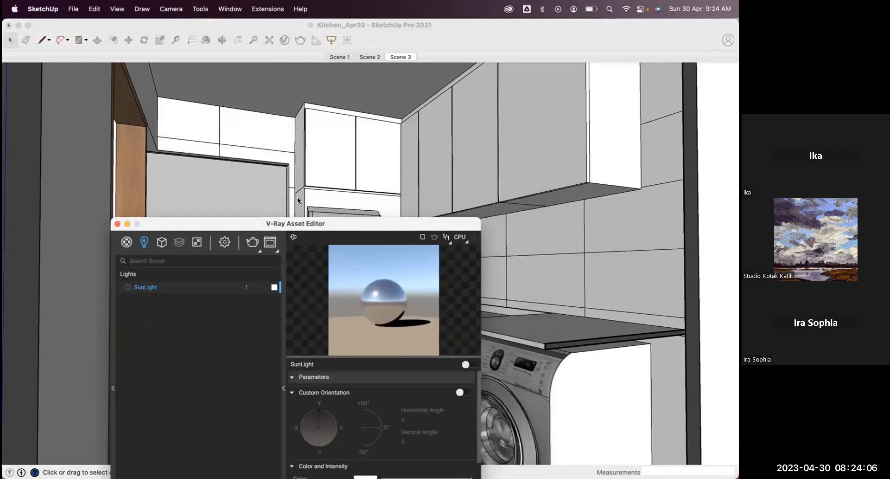
{"action": "left_click", "coordinate": [158, 95]}
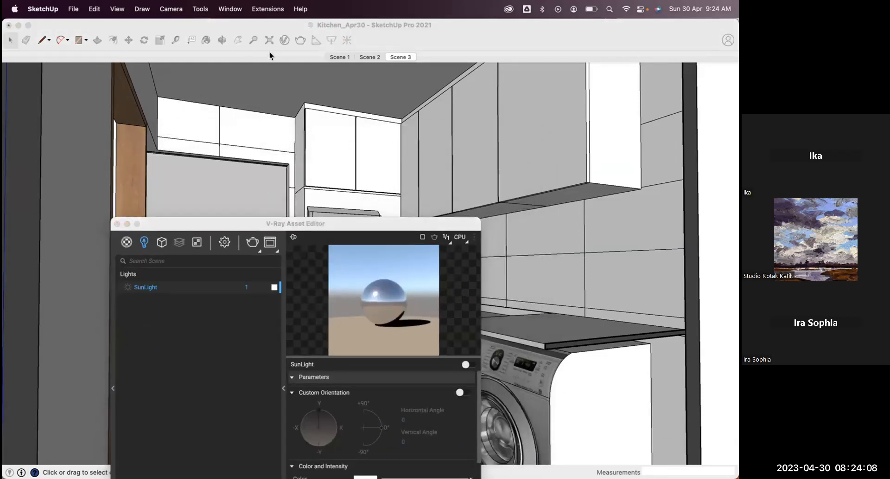
{"action": "left_click", "coordinate": [330, 40]}
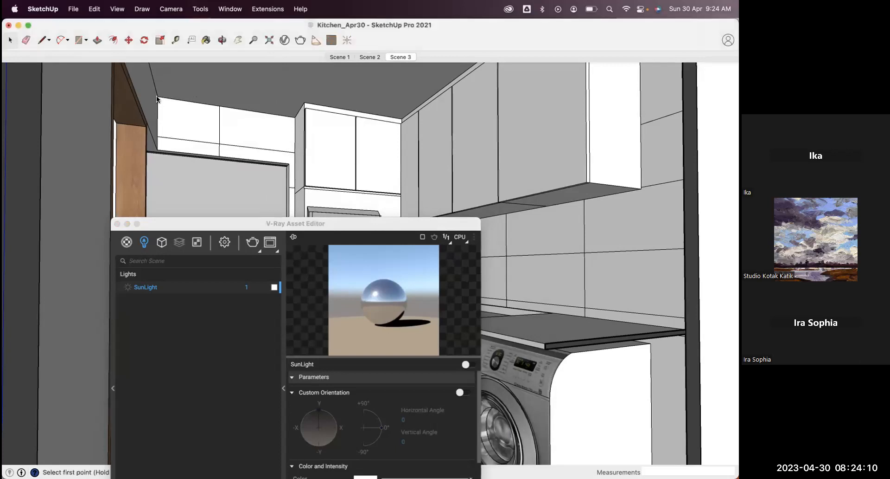
{"action": "middle_click_drag", "start_coordinate": [160, 157], "coordinate": [169, 164]}
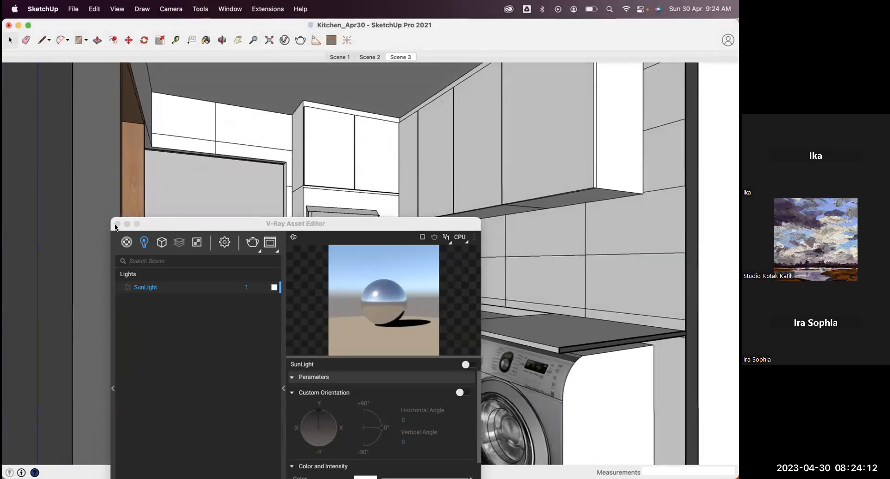
{"action": "left_click", "coordinate": [116, 224]}
Draw a V-Ray rectangle light across the kitchen ceiling, from the window-wall corner to the far end of the upper cabinets.
{"action": "middle_click_drag", "start_coordinate": [304, 153], "coordinate": [337, 79]}
{"action": "left_click", "coordinate": [332, 42]}
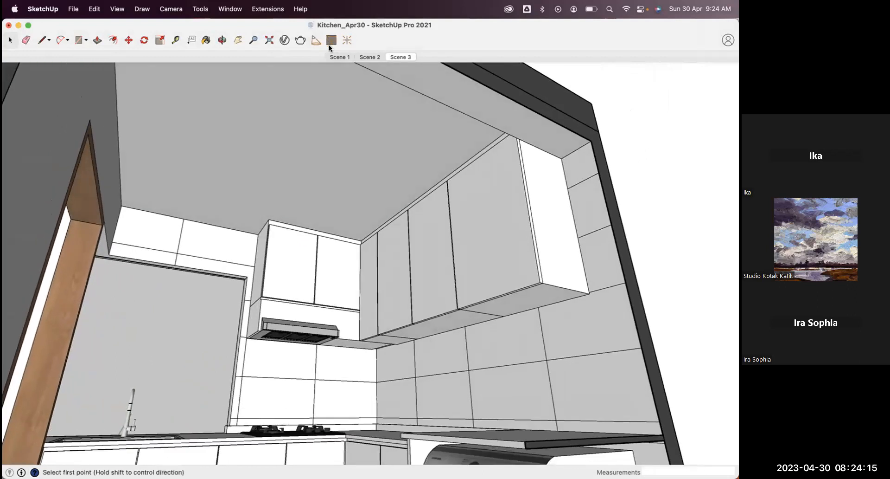
{"action": "left_click", "coordinate": [132, 203]}
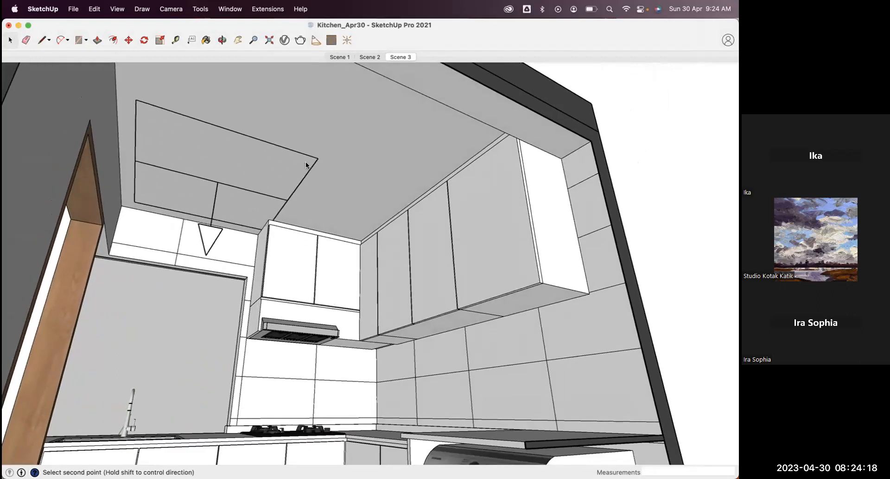
{"action": "left_click", "coordinate": [492, 131]}
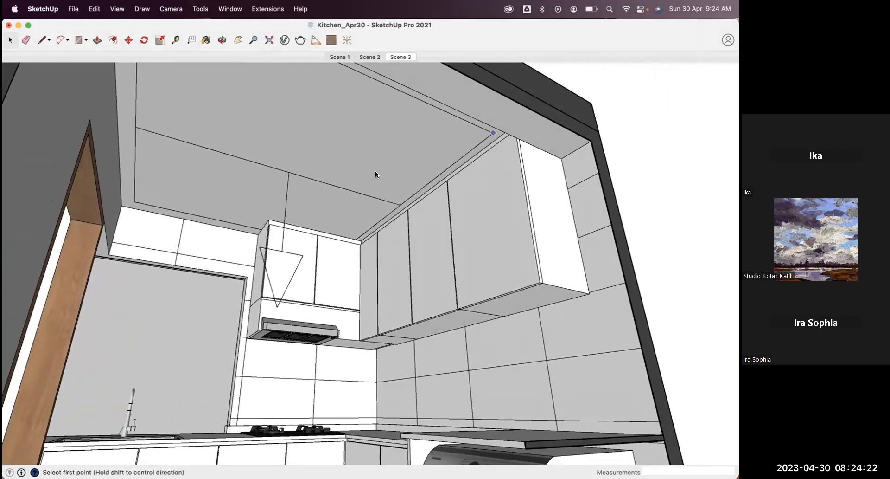
{"action": "left_click", "coordinate": [288, 173]}
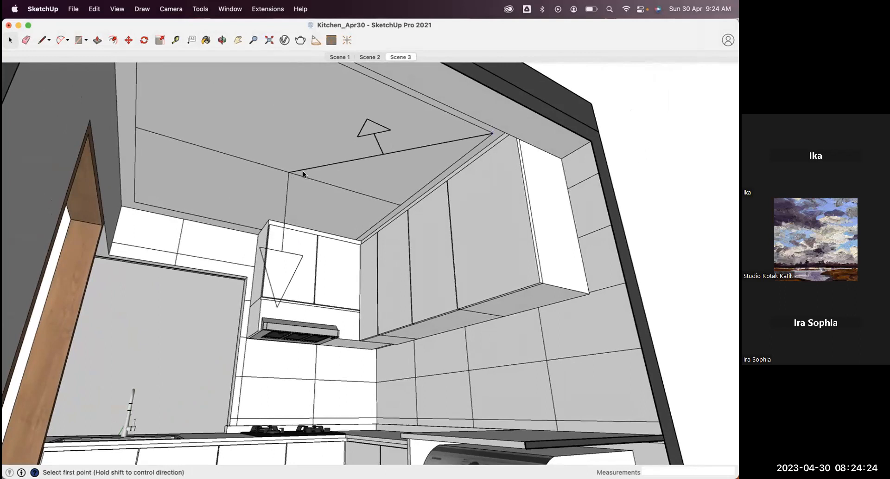
{"action": "left_click", "coordinate": [383, 154]}
{"action": "left_click", "coordinate": [383, 155]}
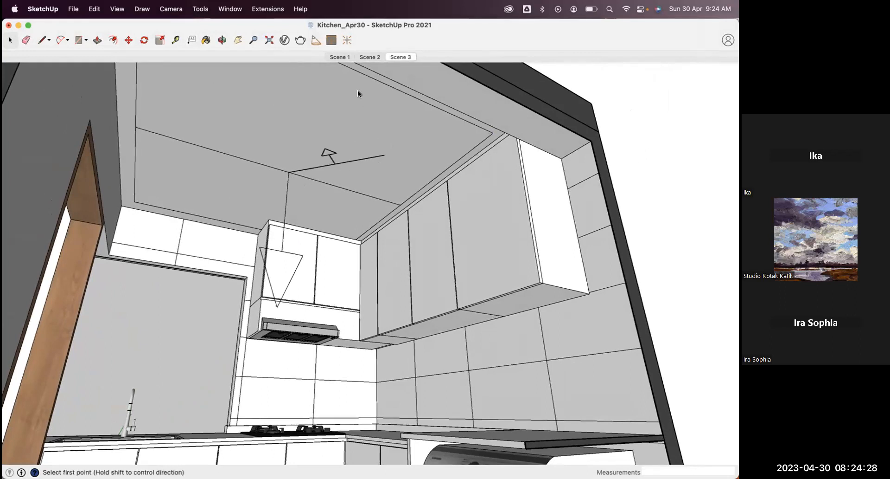
{"action": "left_click", "coordinate": [332, 42]}
{"action": "left_click", "coordinate": [285, 194]}
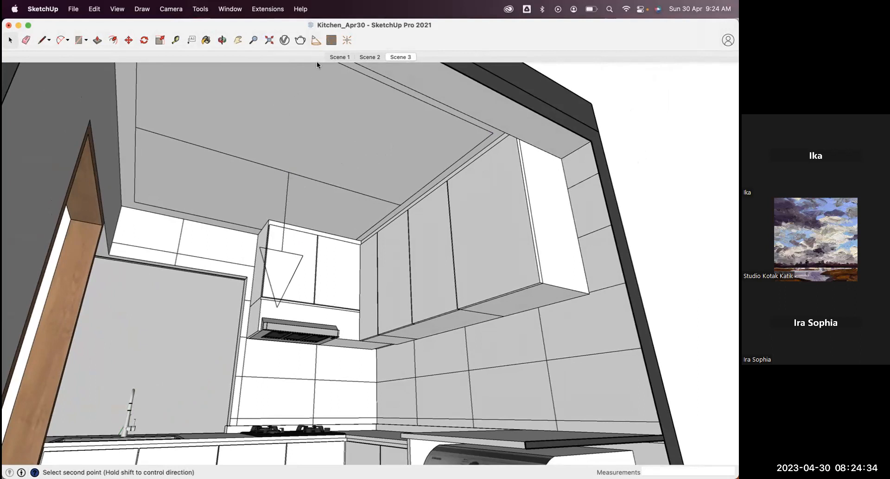
{"action": "left_click", "coordinate": [328, 42]}
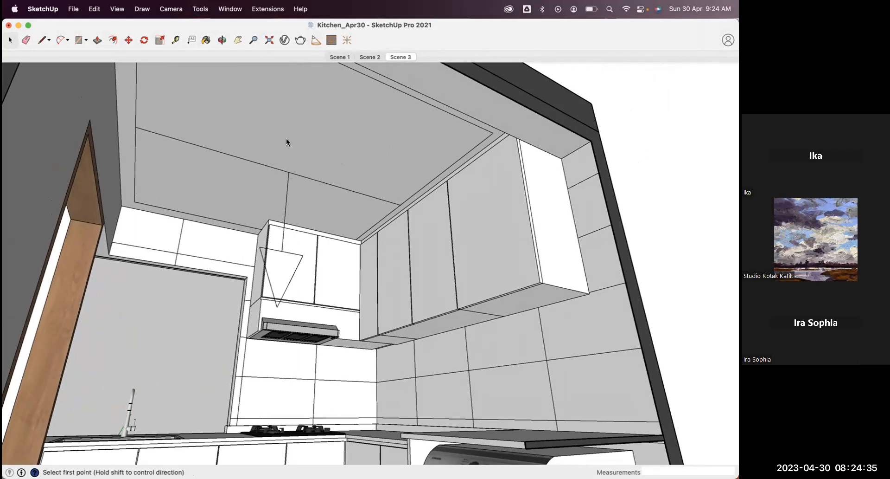
{"action": "left_click", "coordinate": [284, 41]}
{"action": "left_click", "coordinate": [117, 158]}
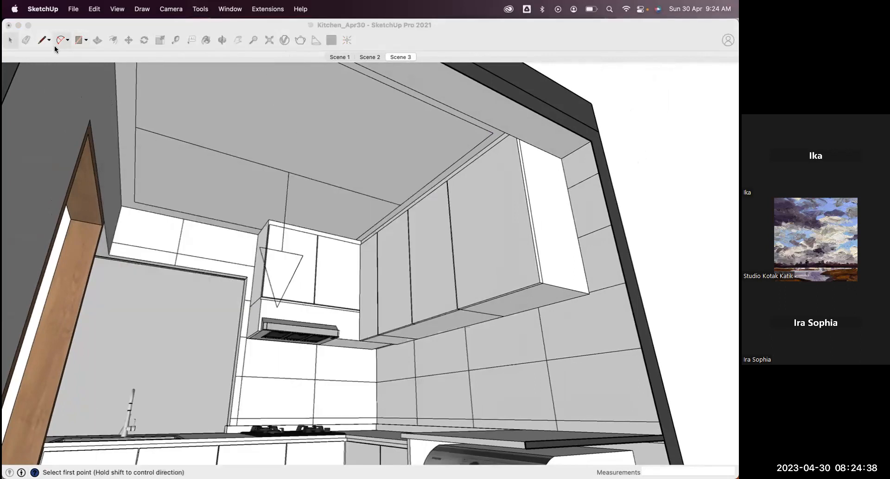
{"action": "left_click", "coordinate": [44, 44]}
Scale the ceiling rectangle light to about 1.05 along red and about 1.06 along green, adjusting its edges toward the walls.
{"action": "left_click", "coordinate": [10, 41]}
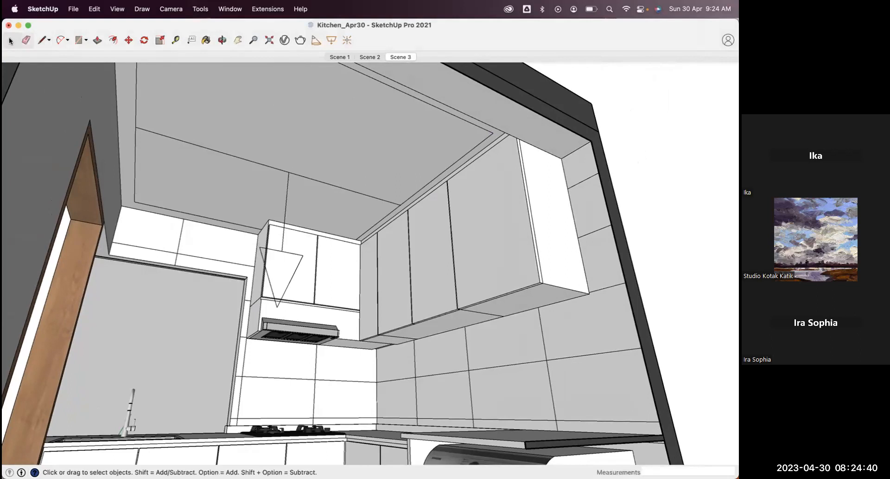
{"action": "left_click", "coordinate": [288, 176]}
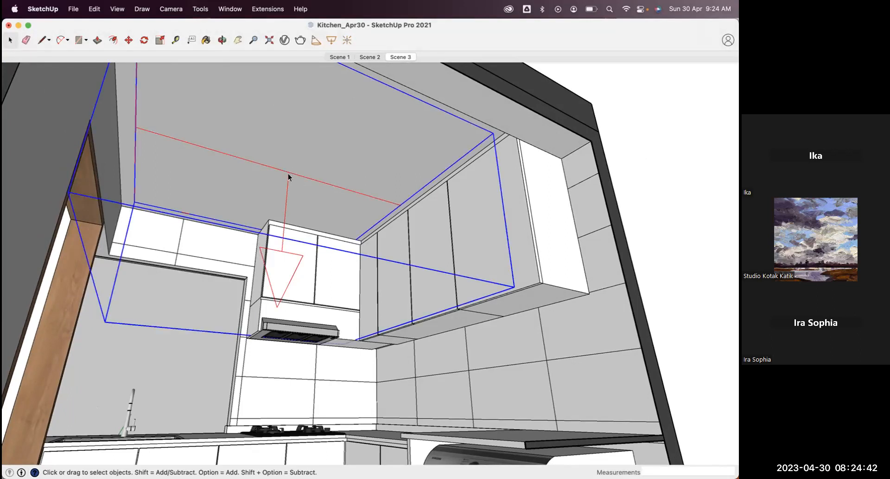
{"action": "key", "text": "s"}
{"action": "left_click", "coordinate": [112, 201]}
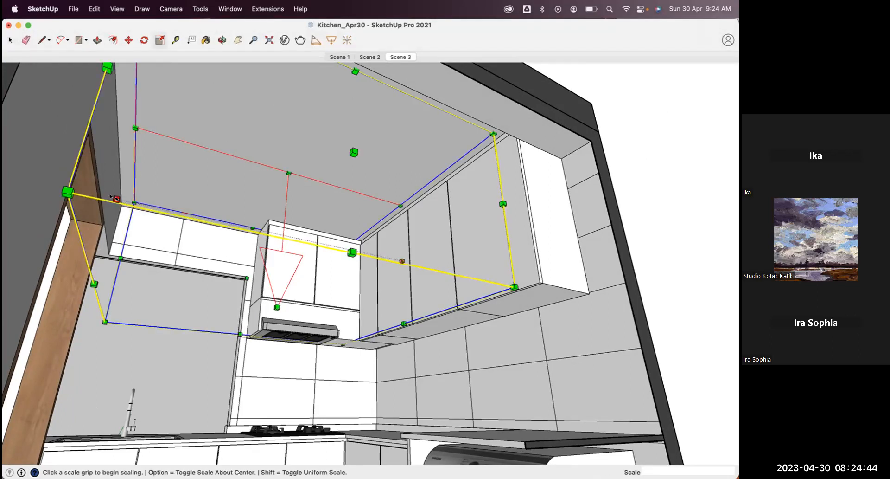
{"action": "left_click", "coordinate": [133, 148]}
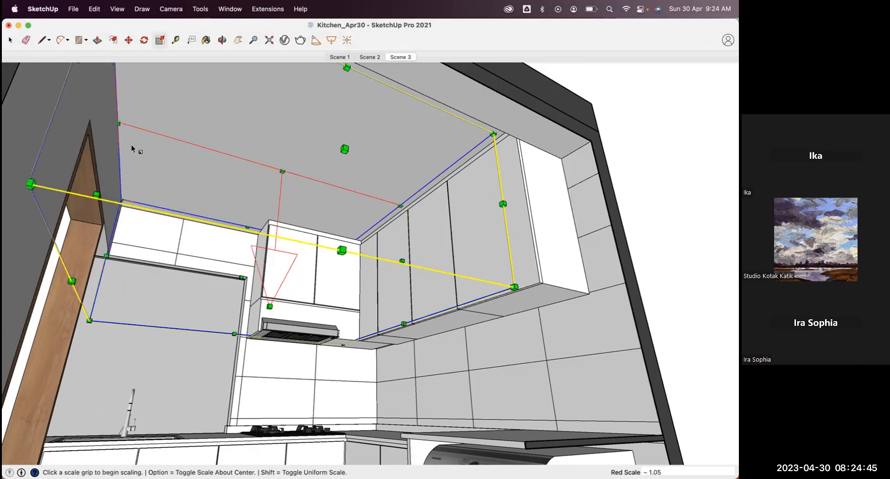
{"action": "left_click", "coordinate": [242, 277]}
{"action": "left_click", "coordinate": [209, 245]}
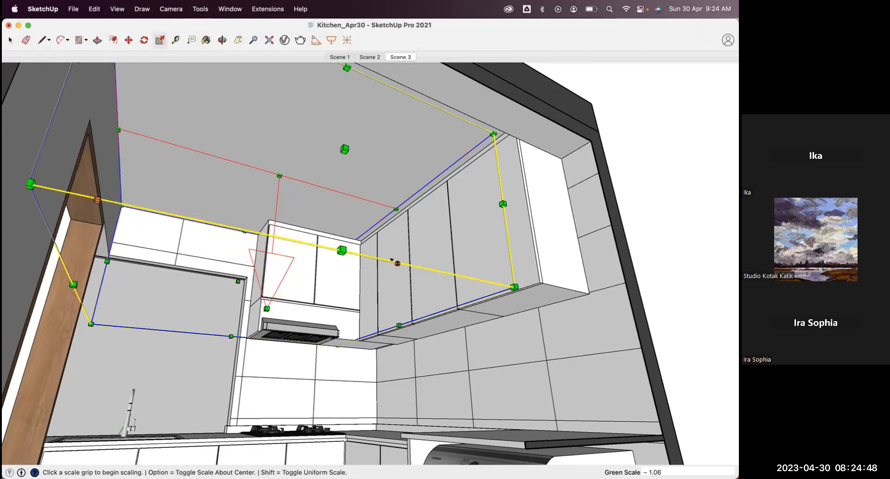
{"action": "left_click", "coordinate": [399, 261]}
{"action": "left_click", "coordinate": [504, 326]}
Check the ceiling light's coverage from the Scene 2 and Scene 1 views.
{"action": "middle_click_drag", "start_coordinate": [371, 203], "coordinate": [296, 220]}
{"action": "left_click", "coordinate": [371, 57]}
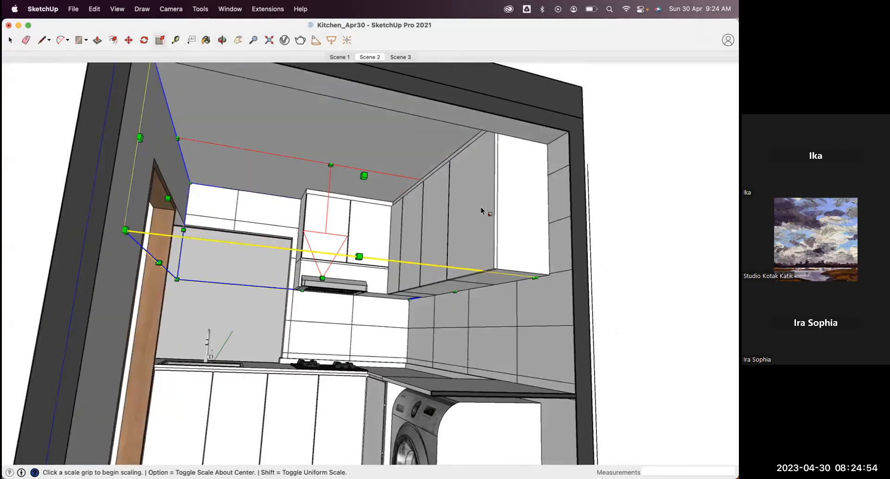
{"action": "key", "text": "Page_Up"}
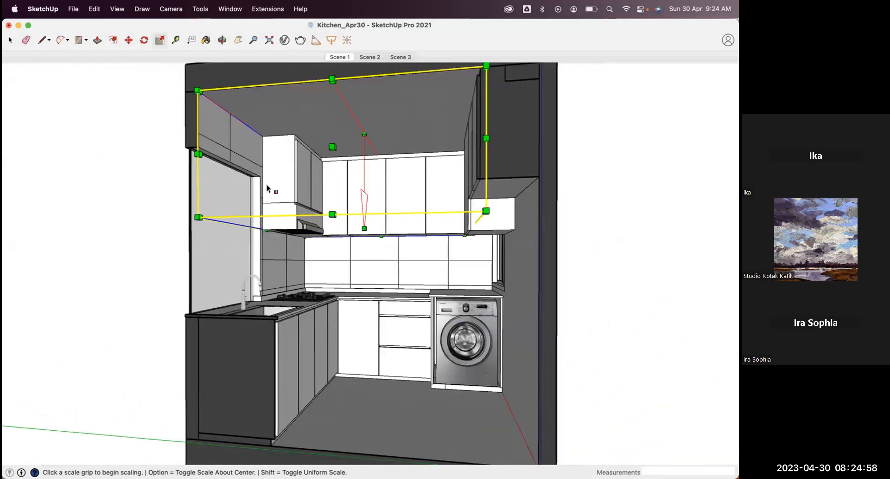
Rename the ceiling light to Rectangle Light-kitchen in the V-Ray Asset Editor.
{"action": "left_click_drag", "start_coordinate": [471, 176], "coordinate": [528, 194]}
{"action": "middle_click_drag", "start_coordinate": [447, 211], "coordinate": [284, 40]}
{"action": "left_click", "coordinate": [285, 41]}
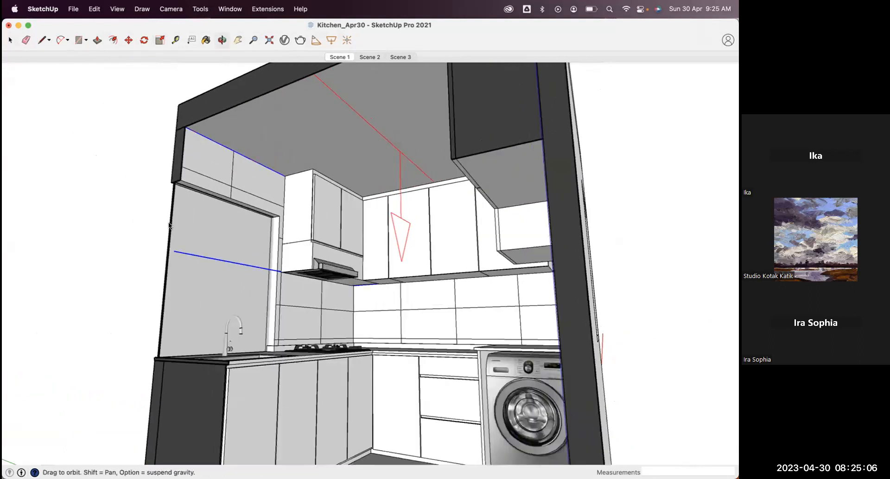
{"action": "double_click", "coordinate": [166, 221]}
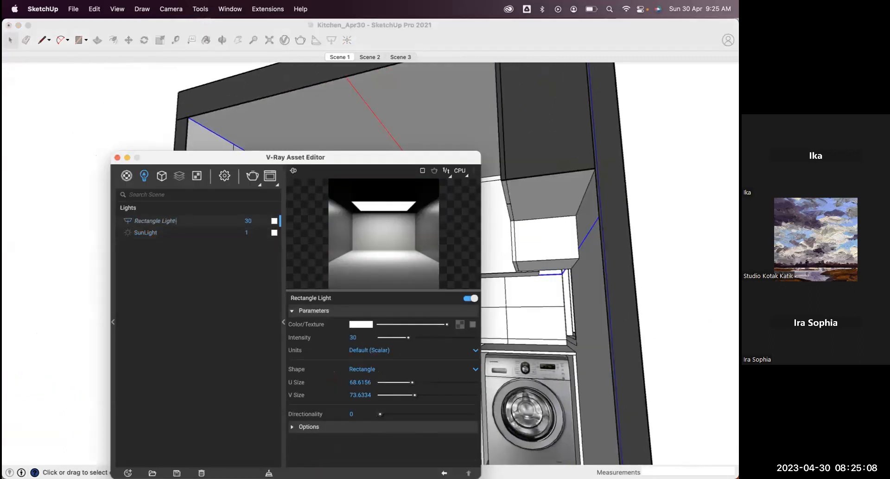
{"action": "type", "text": "-kitchen"}
{"action": "key", "text": "Return"}
Render the kitchen to check the ceiling light's effect, and close the frame buffer.
{"action": "left_click_drag", "start_coordinate": [385, 164], "coordinate": [305, 98]}
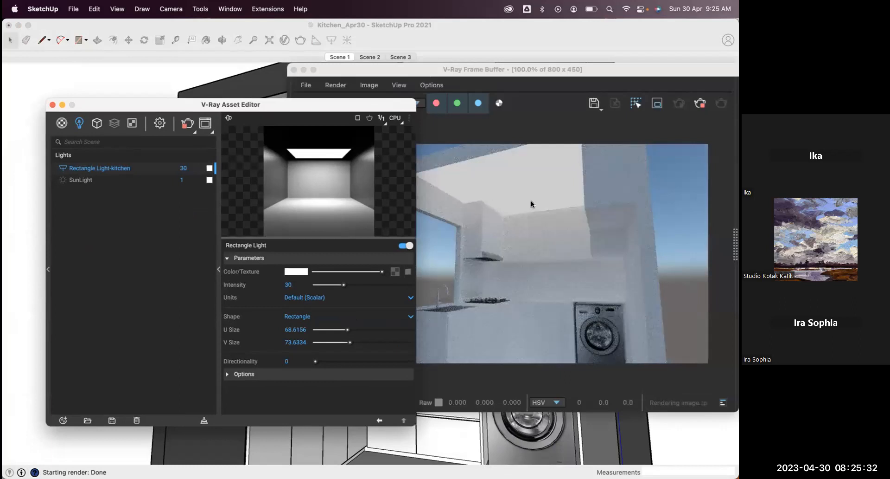
{"action": "mouse_move", "coordinate": [668, 72]}
{"action": "left_mouse_down"}
{"action": "mouse_move", "coordinate": [608, 72]}
{"action": "mouse_move", "coordinate": [682, 68]}
{"action": "left_mouse_up"}
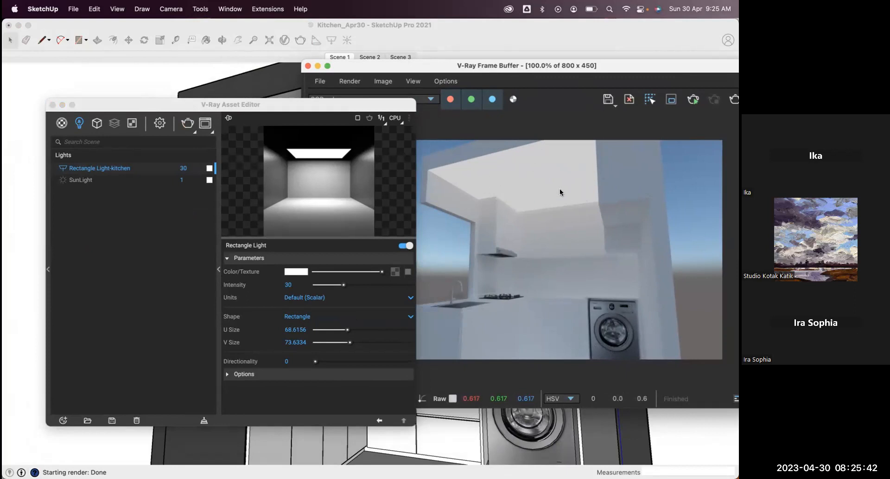
{"action": "left_click_drag", "start_coordinate": [669, 70], "coordinate": [628, 69]}
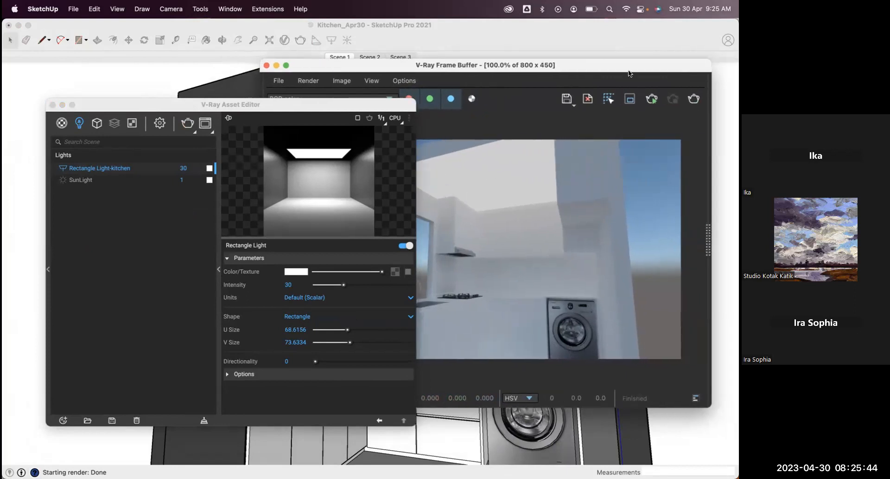
{"action": "left_click", "coordinate": [266, 66]}
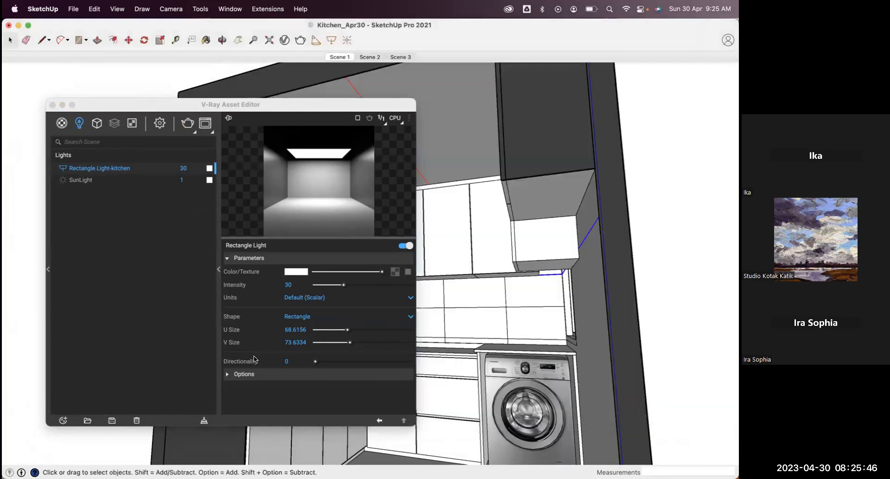
Make the kitchen rectangle light invisible and turn off its Affect Reflections option.
{"action": "left_click", "coordinate": [236, 374]}
{"action": "scroll", "coordinate": [259, 373], "scroll_direction": "down", "scroll_amount": 4}
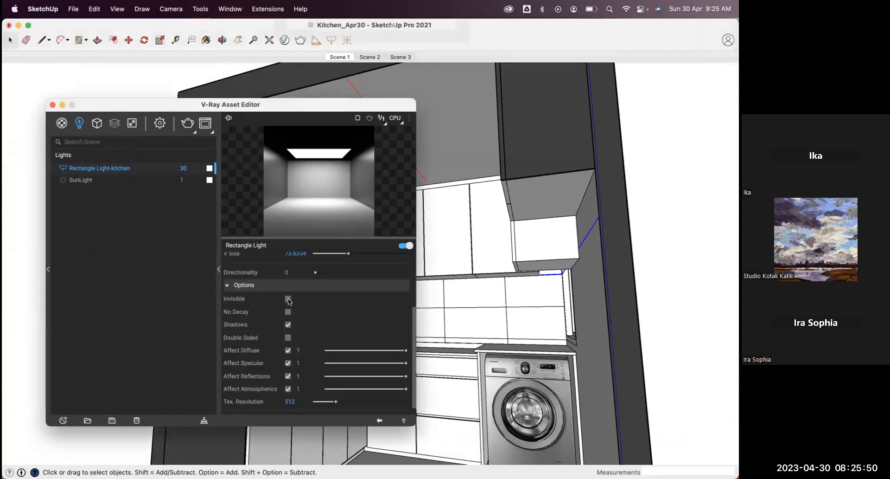
{"action": "left_click", "coordinate": [288, 299]}
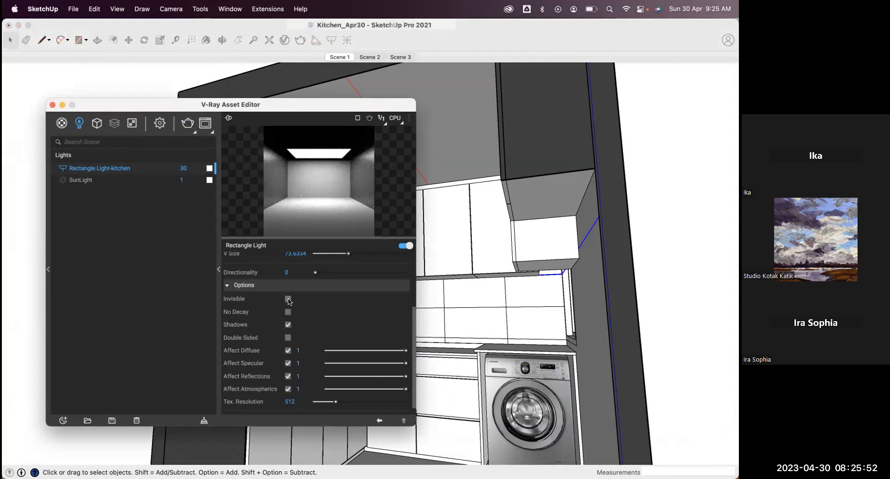
{"action": "left_click", "coordinate": [288, 299]}
{"action": "left_click", "coordinate": [288, 299]}
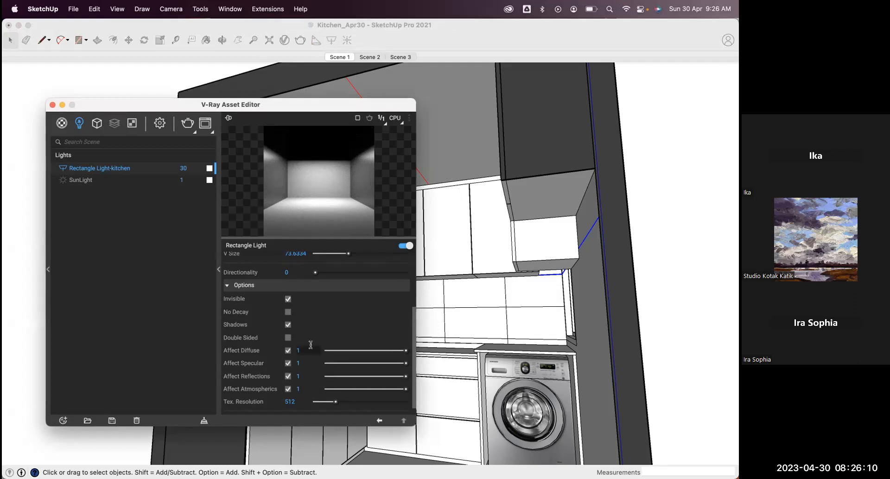
{"action": "left_click", "coordinate": [286, 377]}
Set the kitchen rectangle light's units to Radiant power (W).
{"action": "scroll", "coordinate": [367, 385], "scroll_direction": "up", "scroll_amount": 5}
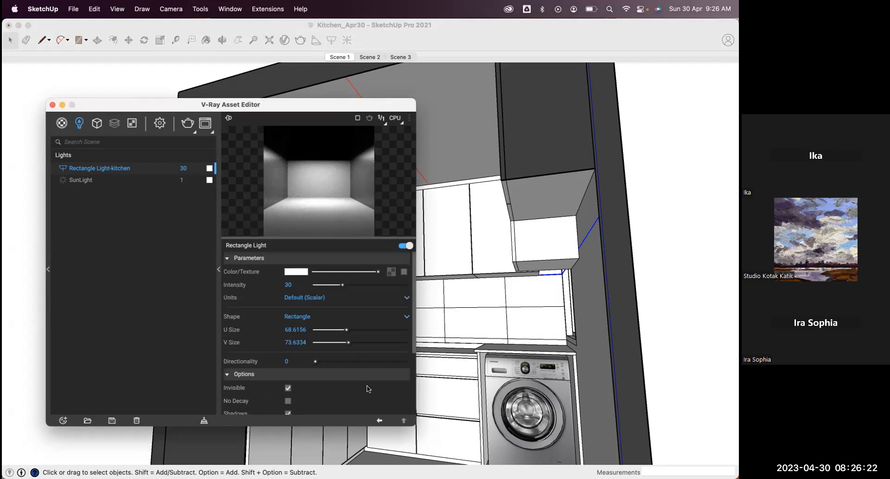
{"action": "left_click", "coordinate": [296, 300]}
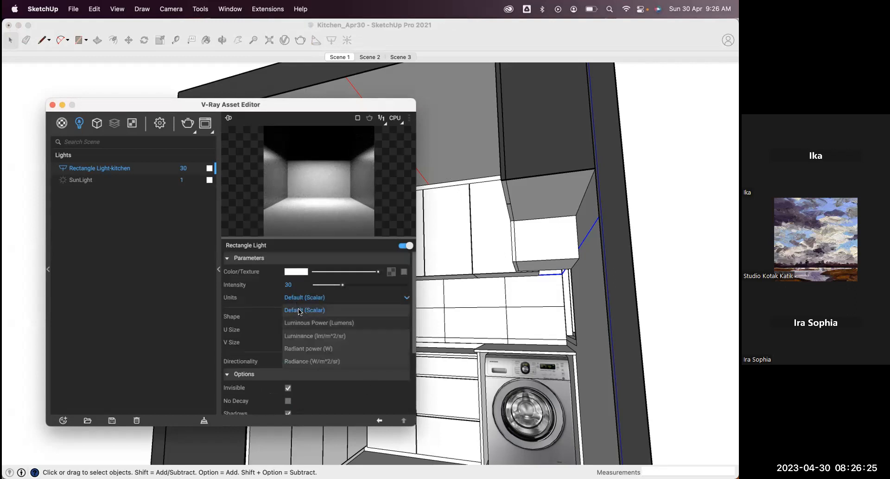
{"action": "left_click", "coordinate": [305, 348]}
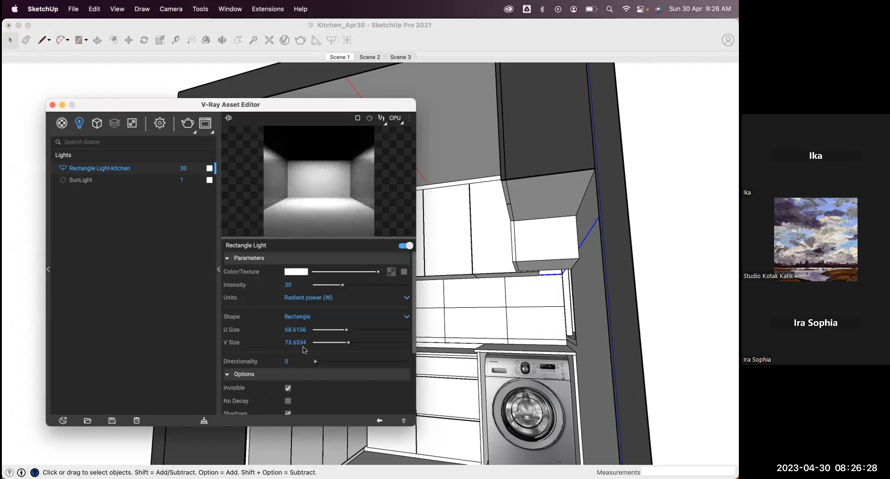
{"action": "left_click", "coordinate": [304, 300]}
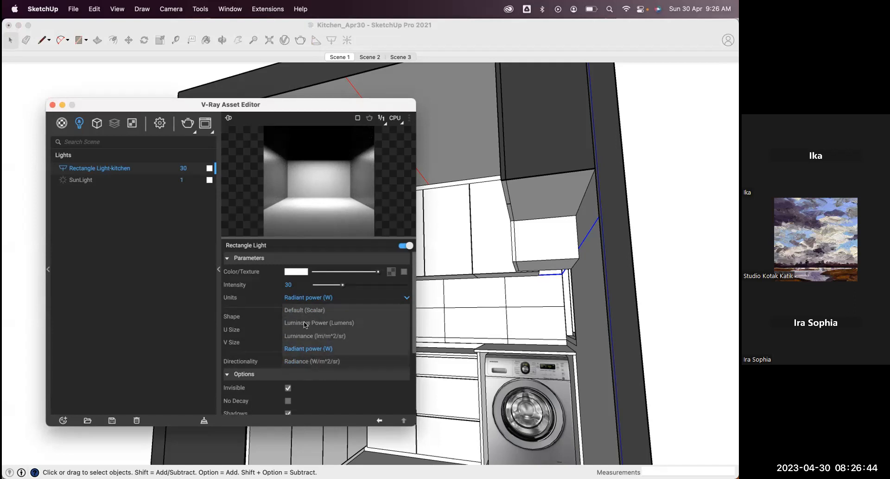
{"action": "left_click", "coordinate": [313, 351]}
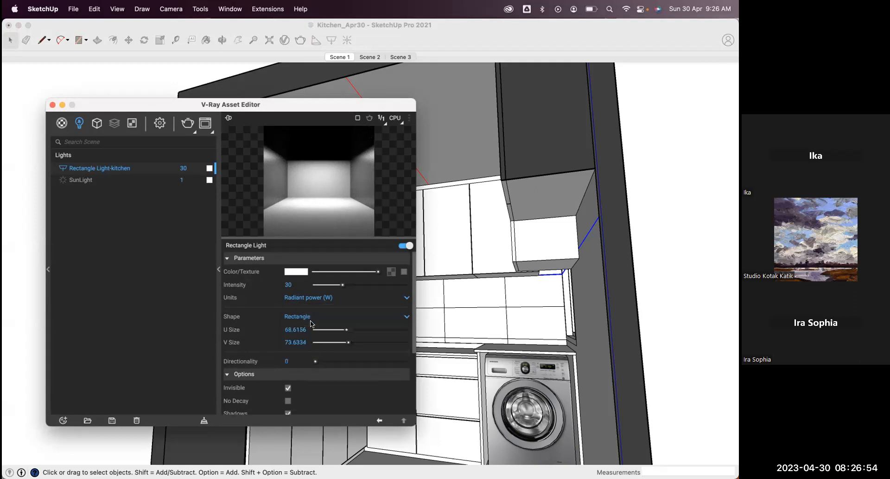
Warm the kitchen rectangle light by setting its colour temperature to 5500 K and refining the value.
{"action": "left_click", "coordinate": [296, 271]}
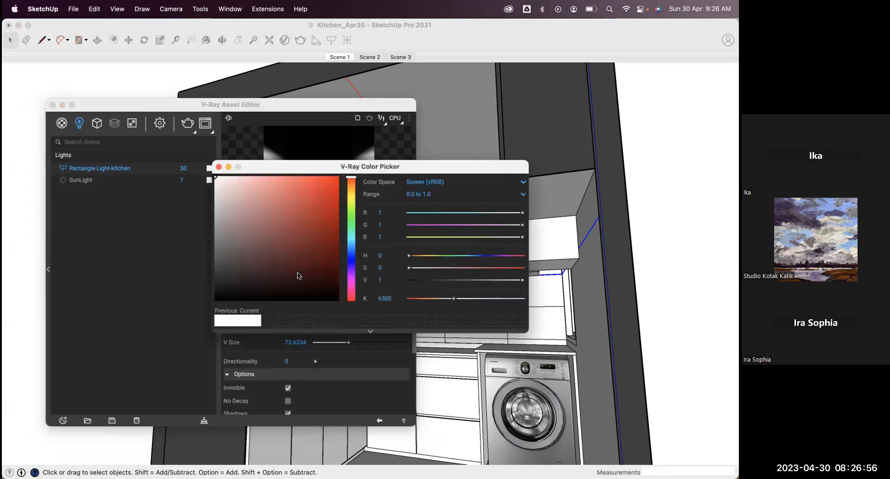
{"action": "left_click", "coordinate": [382, 297]}
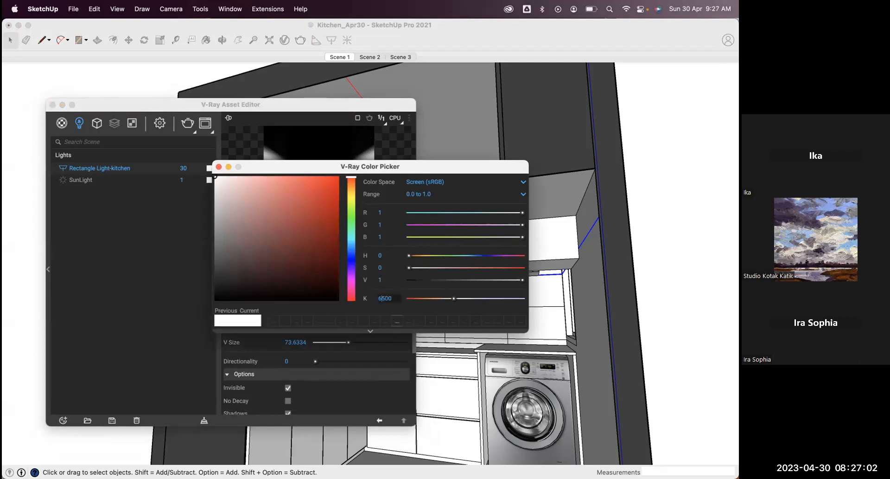
{"action": "type", "text": "5"}
{"action": "key", "text": "Return"}
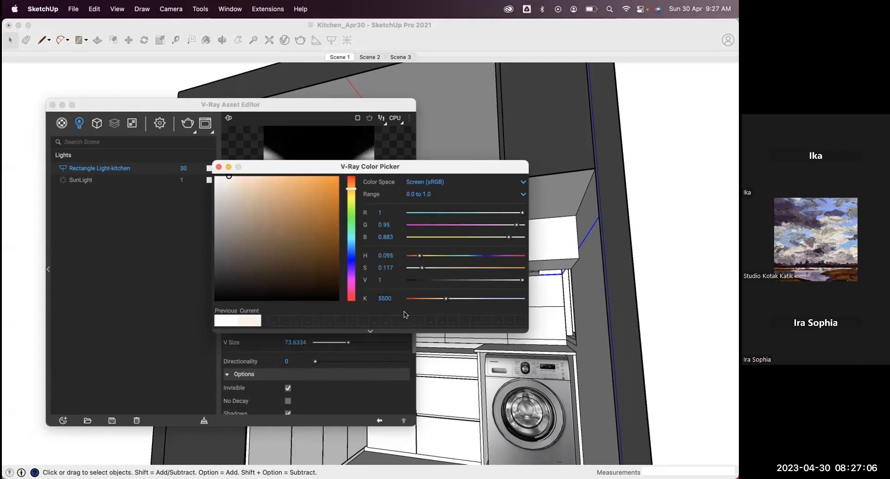
{"action": "left_click", "coordinate": [383, 296]}
{"action": "key", "text": "BackSpace"}
{"action": "type", "text": "0"}
{"action": "key", "text": "Return"}
{"action": "key", "text": "BackSpace"}
{"action": "type", "text": "0"}
{"action": "left_click", "coordinate": [218, 167]}
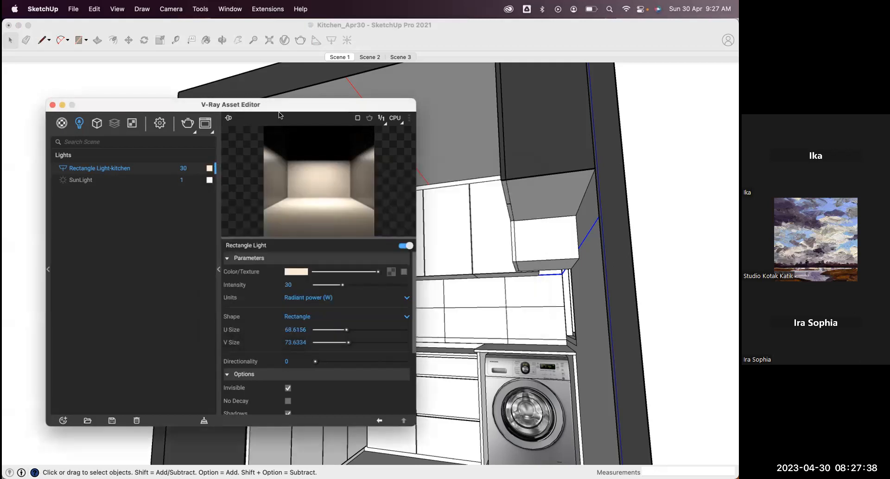
Render the kitchen with the warmer light and arrange the frame buffer and Asset Editor so both are readable.
{"action": "left_click_drag", "start_coordinate": [284, 106], "coordinate": [287, 100]}
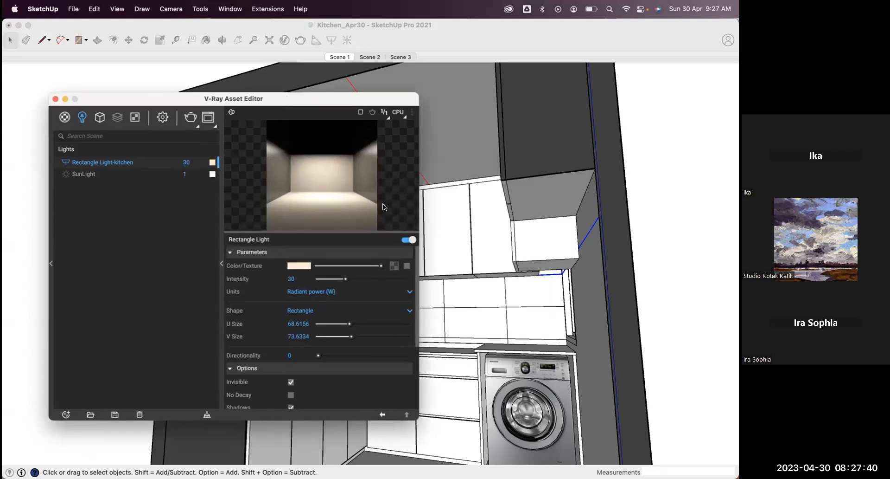
{"action": "left_click_drag", "start_coordinate": [349, 102], "coordinate": [347, 111]}
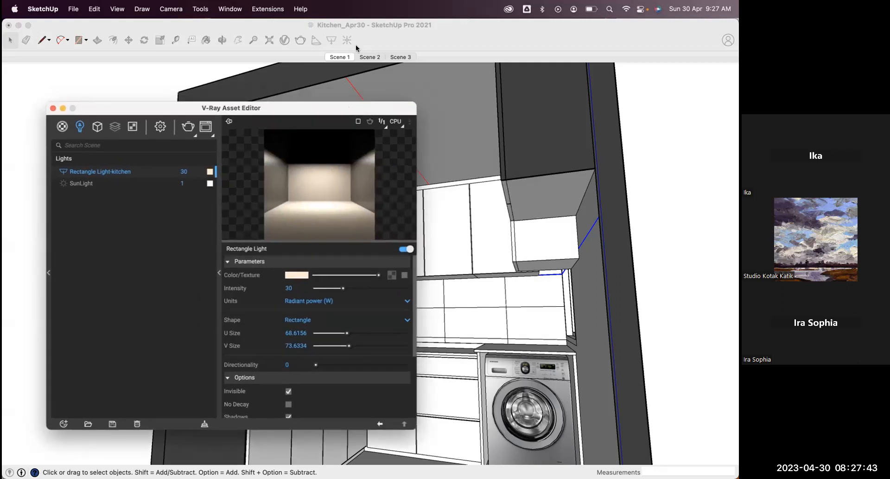
{"action": "left_click", "coordinate": [301, 42]}
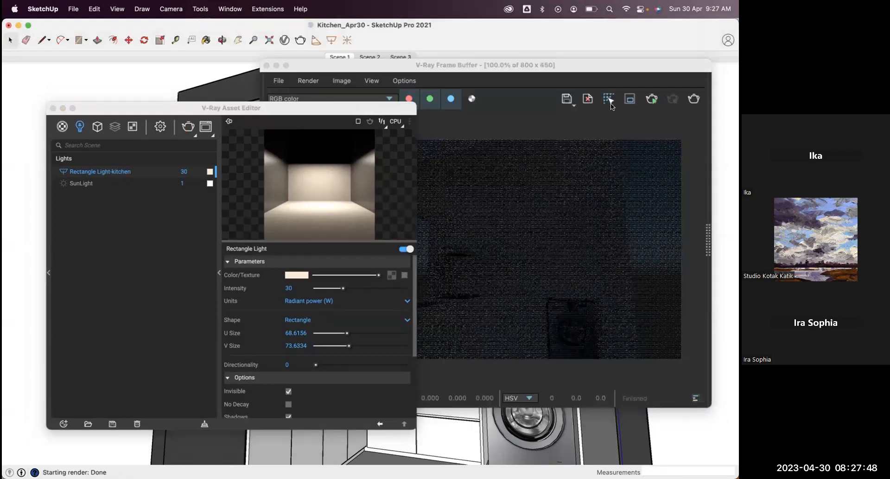
{"action": "left_click", "coordinate": [690, 100]}
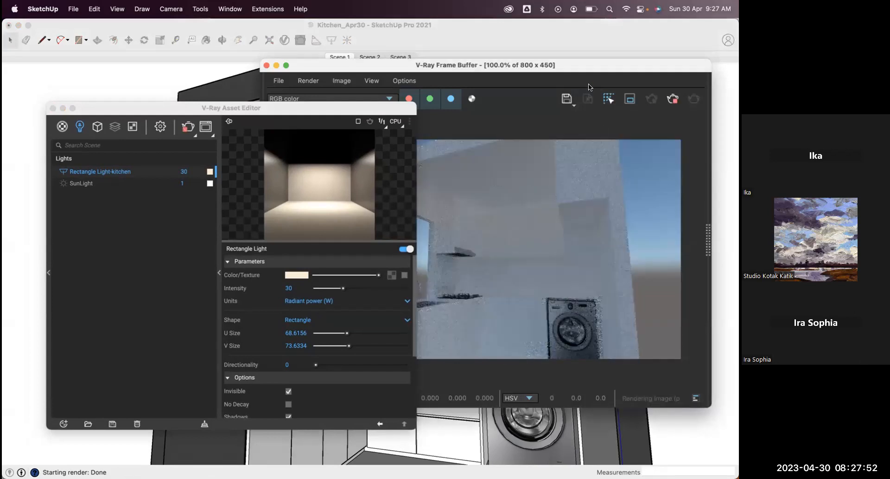
{"action": "left_click_drag", "start_coordinate": [584, 67], "coordinate": [591, 39]}
{"action": "left_click_drag", "start_coordinate": [363, 103], "coordinate": [321, 84]}
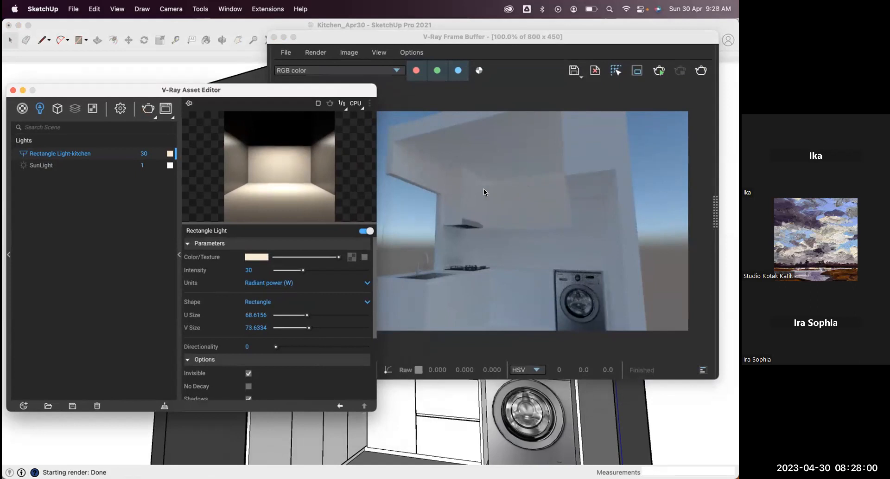
Set the kitchen rectangle light's intensity to 50.
{"action": "left_click", "coordinate": [275, 287]}
{"action": "left_click", "coordinate": [287, 269]}
{"action": "key", "text": "BackSpace"}
{"action": "key", "text": "BackSpace"}
{"action": "type", "text": "50"}
{"action": "key", "text": "Return"}
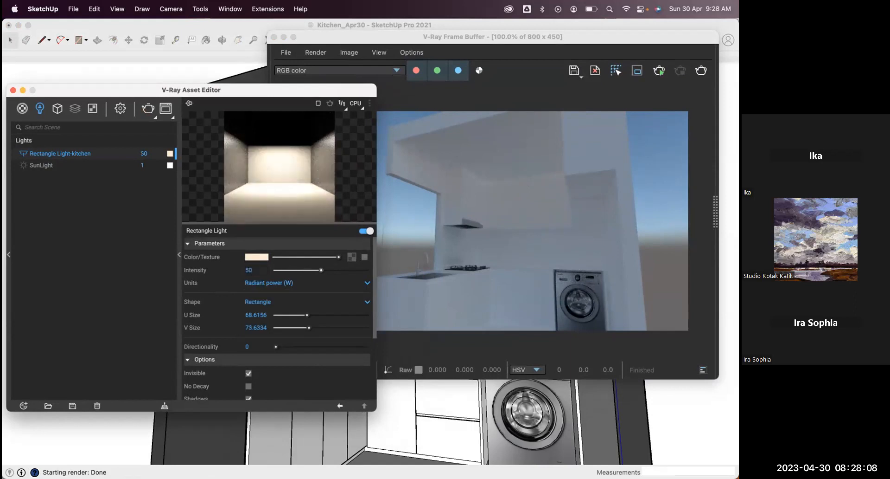
Try an intensity of 100 for the kitchen rectangle light.
{"action": "left_click", "coordinate": [259, 270]}
{"action": "key", "text": "BackSpace"}
{"action": "type", "text": "100"}
{"action": "key", "text": "Return"}
Return the kitchen rectangle light's intensity to 50 and render the kitchen again.
{"action": "left_click", "coordinate": [264, 269]}
{"action": "key", "text": "BackSpace"}
{"action": "key", "text": "BackSpace"}
{"action": "key", "text": "BackSpace"}
{"action": "type", "text": "50"}
{"action": "key", "text": "Return"}
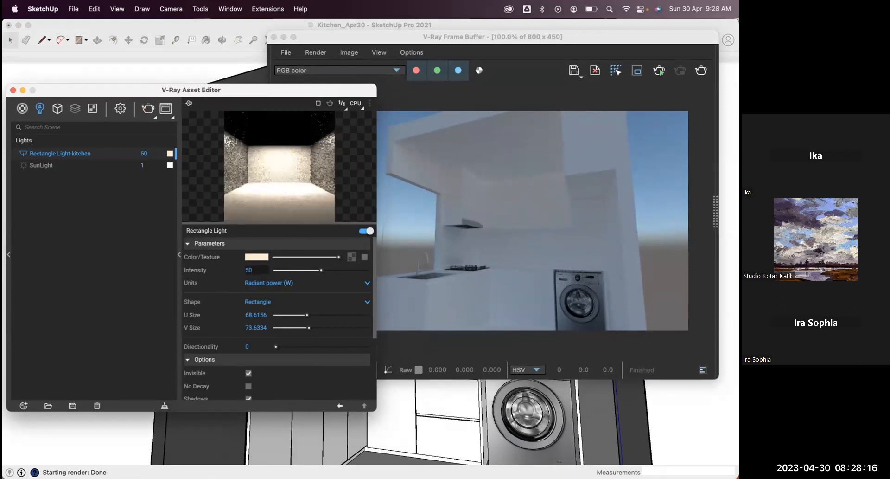
{"action": "left_click", "coordinate": [552, 93]}
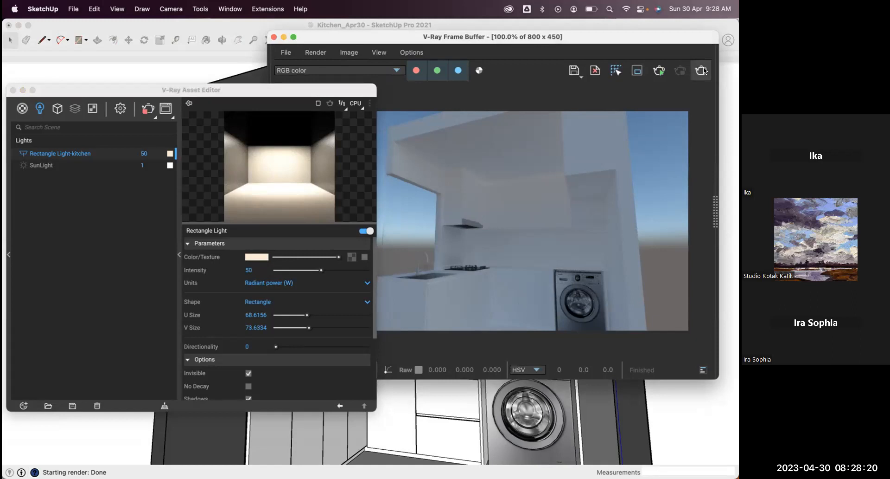
{"action": "left_click", "coordinate": [703, 68]}
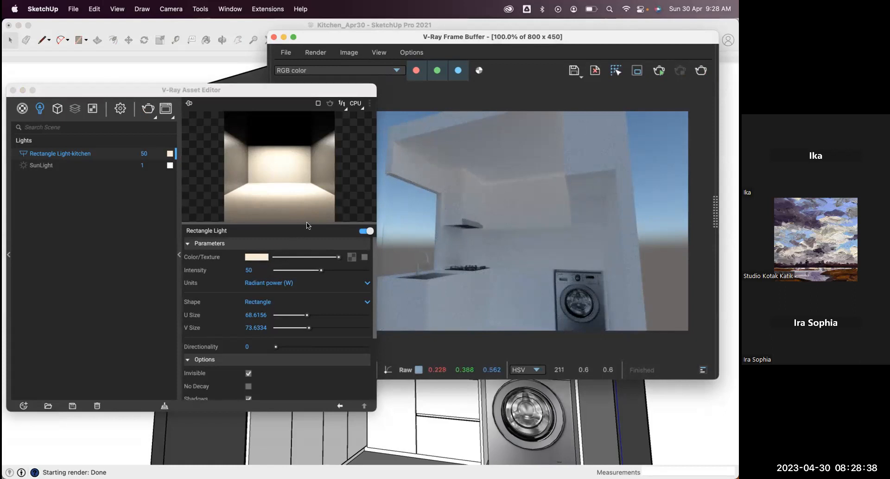
Raise the kitchen rectangle light's intensity to 100, re-render the kitchen, and close the frame buffer.
{"action": "double_click", "coordinate": [262, 270]}
{"action": "type", "text": "100"}
{"action": "key", "text": "Return"}
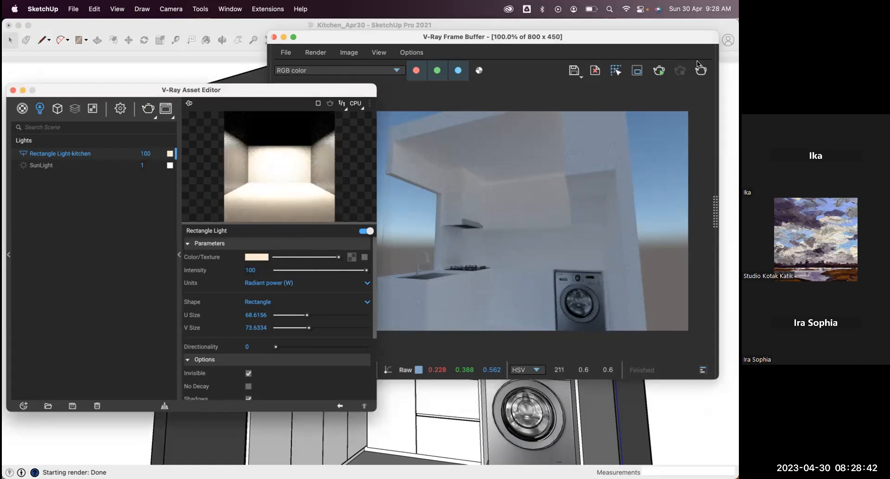
{"action": "left_click", "coordinate": [701, 70]}
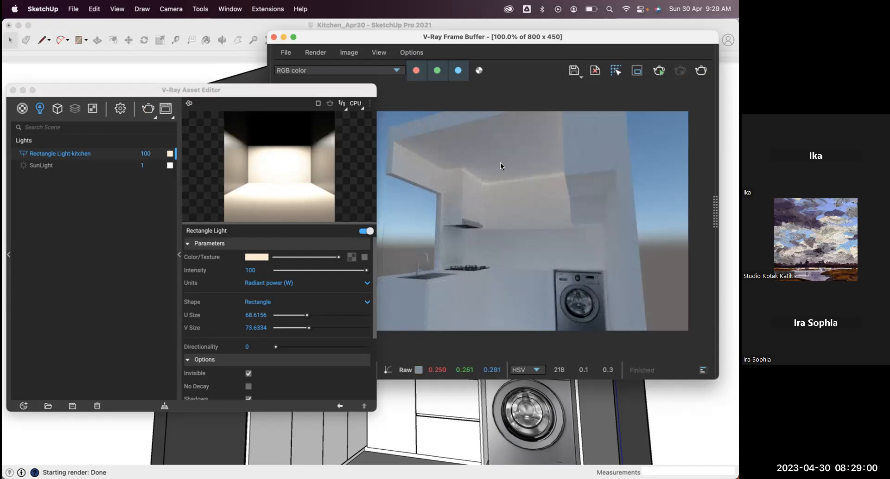
{"action": "scroll", "coordinate": [318, 278], "scroll_direction": "down", "scroll_amount": 2}
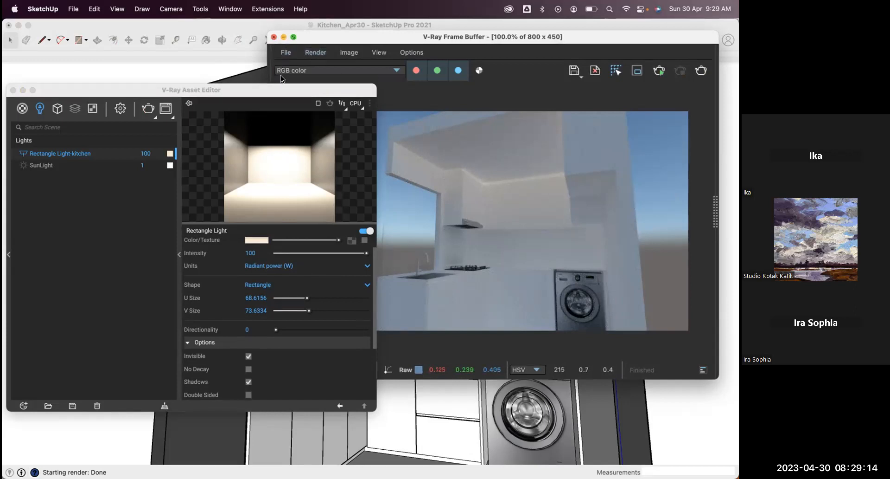
{"action": "left_click", "coordinate": [274, 37]}
Move the Asset Editor clear of the ceiling, draw a small rectangle near the ceiling's centre, and select it.
{"action": "left_click", "coordinate": [282, 87]}
{"action": "mouse_move", "coordinate": [313, 94]}
{"action": "left_mouse_down"}
{"action": "mouse_move", "coordinate": [362, 191]}
{"action": "mouse_move", "coordinate": [359, 224]}
{"action": "left_mouse_up"}
{"action": "left_click", "coordinate": [398, 147]}
{"action": "key", "text": "r"}
{"action": "left_click", "coordinate": [381, 141]}
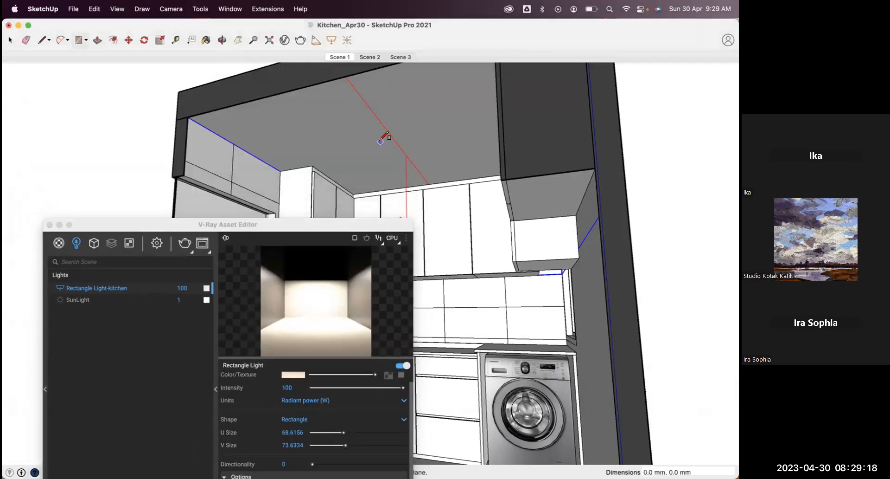
{"action": "left_click", "coordinate": [402, 122]}
{"action": "key", "text": "space"}
{"action": "left_click", "coordinate": [404, 132]}
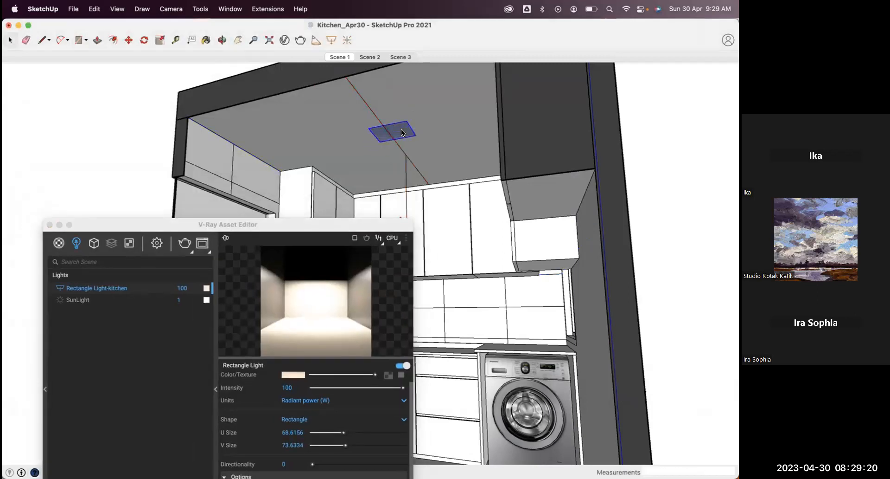
Group the small ceiling rectangle and extrude it downward about 40 mm as a lamp box.
{"action": "key", "text": "p"}
{"action": "left_click", "coordinate": [404, 134]}
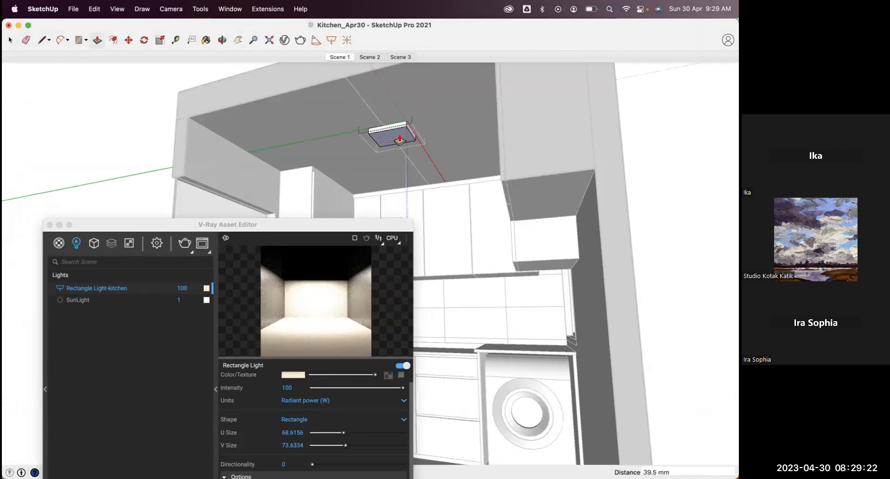
{"action": "left_click", "coordinate": [400, 140]}
{"action": "key", "text": "space"}
{"action": "left_click", "coordinate": [402, 135]}
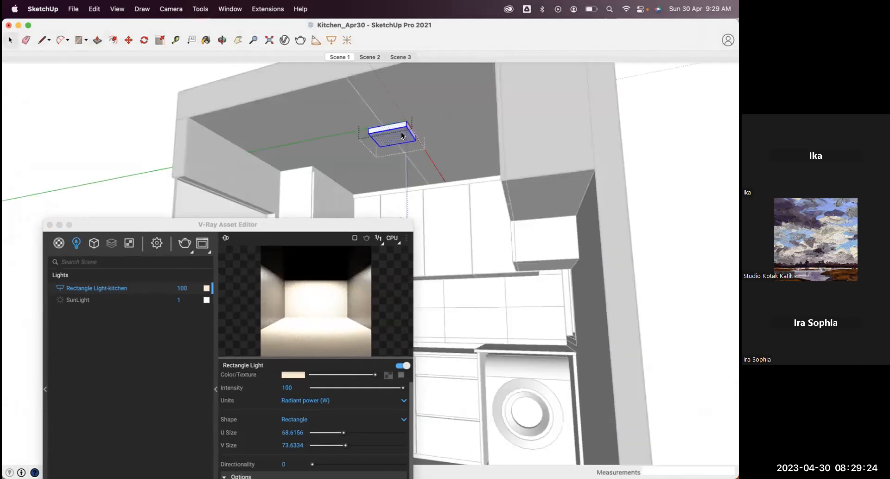
Open the ceiling lamp box group and offset its underside outline inward by 10 mm.
{"action": "key", "text": "Escape"}
{"action": "double_click", "coordinate": [402, 133]}
{"action": "left_click_drag", "start_coordinate": [338, 224], "coordinate": [338, 179]}
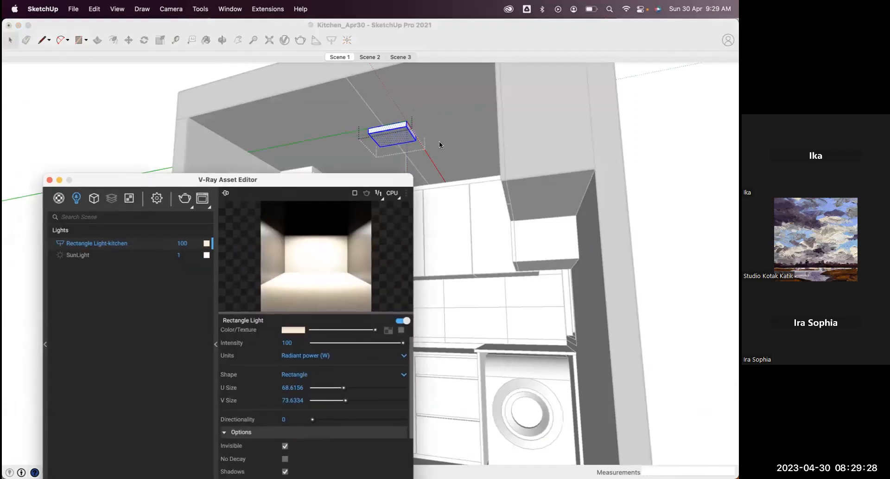
{"action": "left_click", "coordinate": [421, 145]}
{"action": "triple_click", "coordinate": [406, 138]}
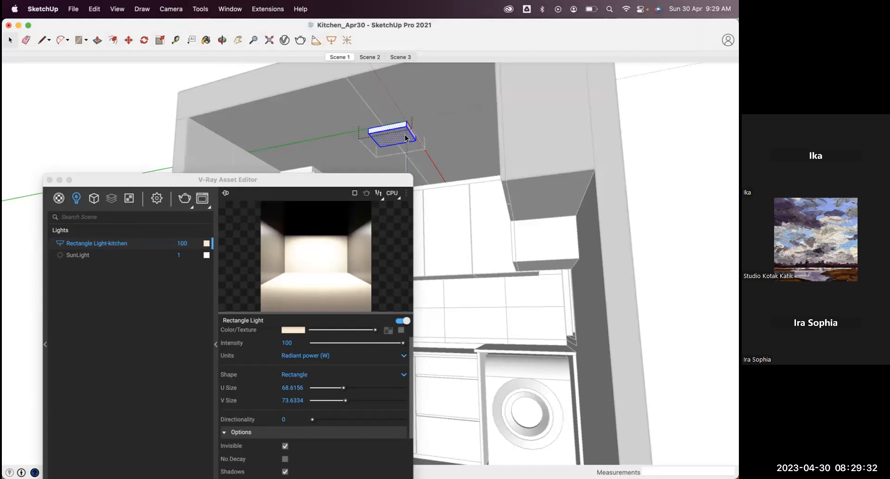
{"action": "scroll", "coordinate": [405, 135], "scroll_direction": "up", "scroll_amount": 5}
{"action": "scroll", "coordinate": [402, 126], "scroll_direction": "up", "scroll_amount": 2}
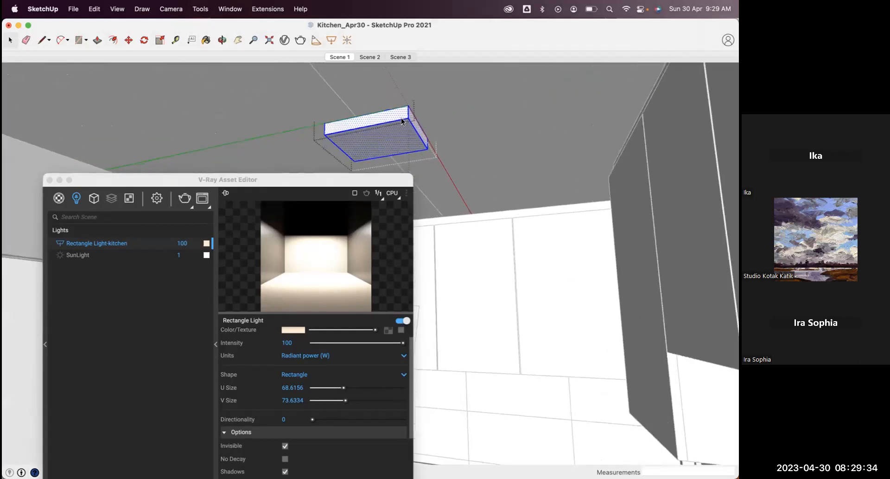
{"action": "scroll", "coordinate": [397, 128], "scroll_direction": "up", "scroll_amount": 2}
{"action": "left_click", "coordinate": [398, 128]}
{"action": "key", "text": "f"}
{"action": "left_click", "coordinate": [398, 122]}
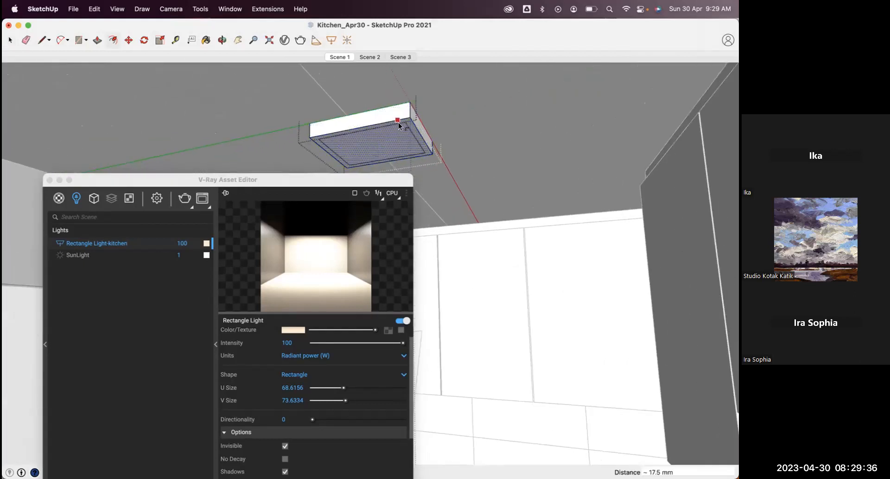
{"action": "type", "text": "10"}
{"action": "key", "text": "Return"}
Push/pull the narrow border face on the lamp box's underside, and flip the lamp group so its plain face points down.
{"action": "key", "text": "p"}
{"action": "scroll", "coordinate": [408, 123], "scroll_direction": "up", "scroll_amount": 3}
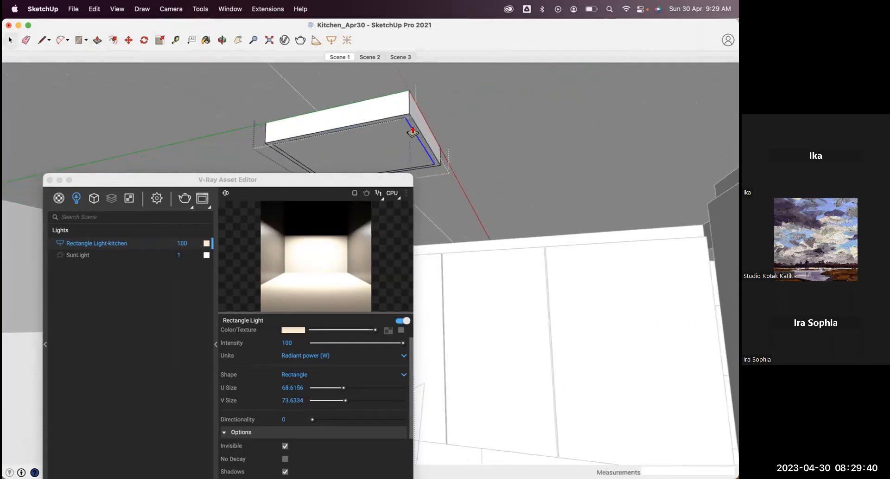
{"action": "right_click", "coordinate": [413, 120]}
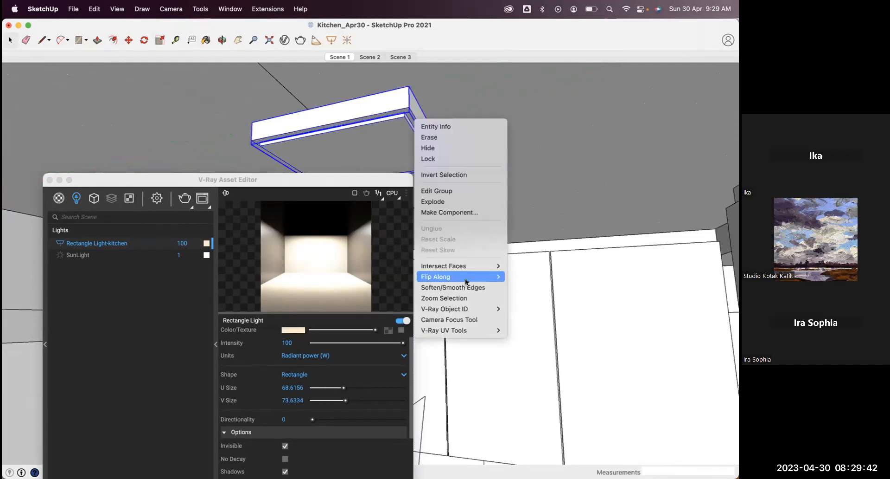
{"action": "mouse_move", "coordinate": [463, 277]}
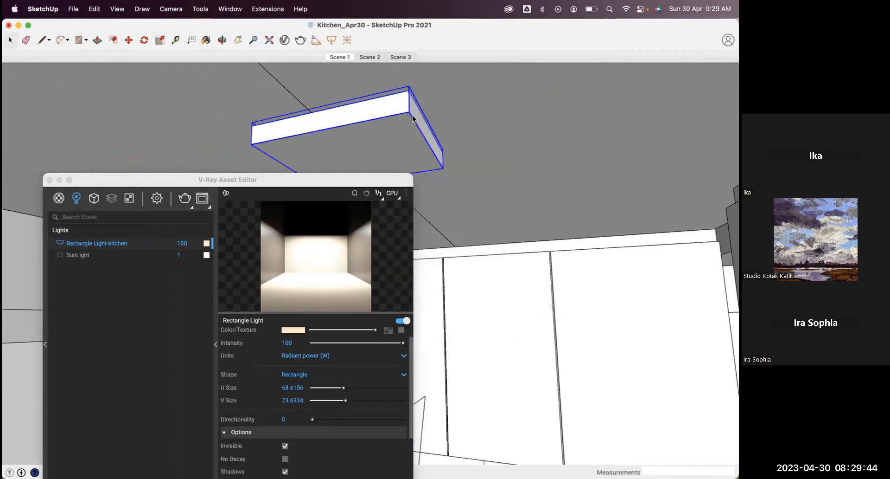
Select all the lamp box's geometry inside its group and expand the V-Ray material library in the Asset Editor.
{"action": "scroll", "coordinate": [412, 117], "scroll_direction": "up", "scroll_amount": 3}
{"action": "triple_click", "coordinate": [395, 110]}
{"action": "scroll", "coordinate": [394, 110], "scroll_direction": "down", "scroll_amount": 3}
{"action": "left_click_drag", "start_coordinate": [78, 180], "coordinate": [113, 95]}
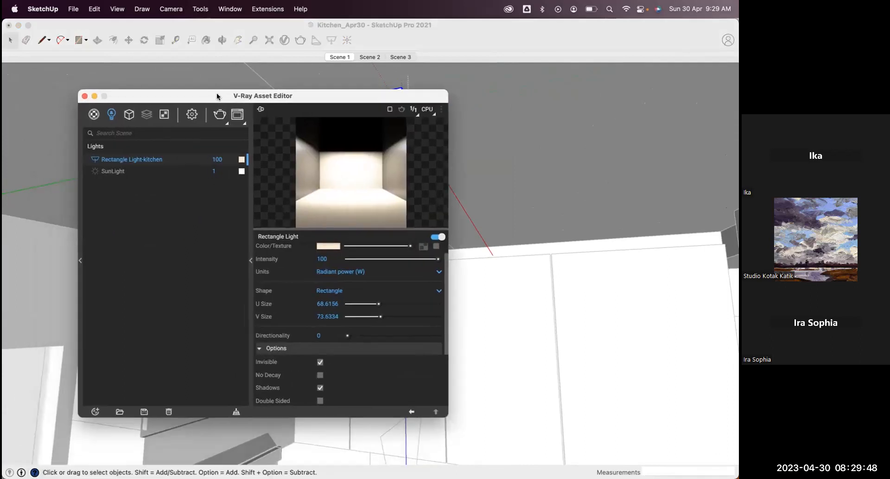
{"action": "left_click_drag", "start_coordinate": [216, 96], "coordinate": [315, 95]}
{"action": "left_click", "coordinate": [177, 247]}
{"action": "left_click_drag", "start_coordinate": [211, 95], "coordinate": [307, 90]}
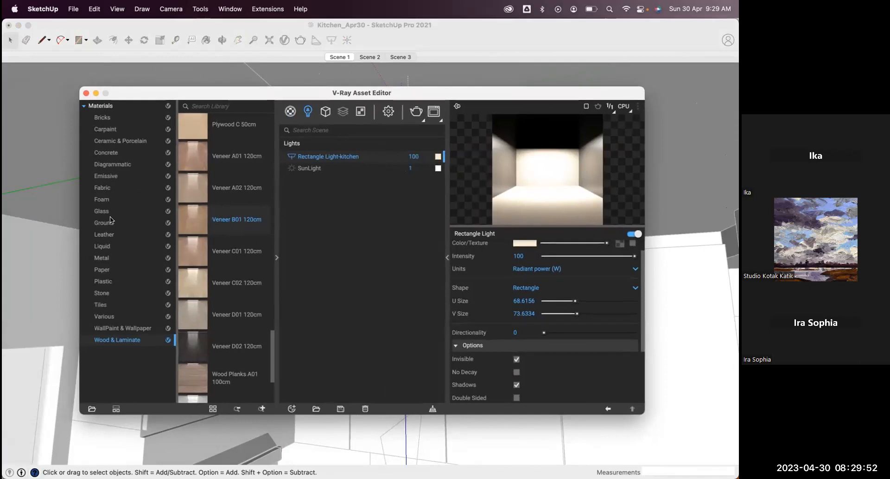
Apply the Emissive library material LED 5500k to the selected lamp box and collapse the library.
{"action": "left_click", "coordinate": [104, 176]}
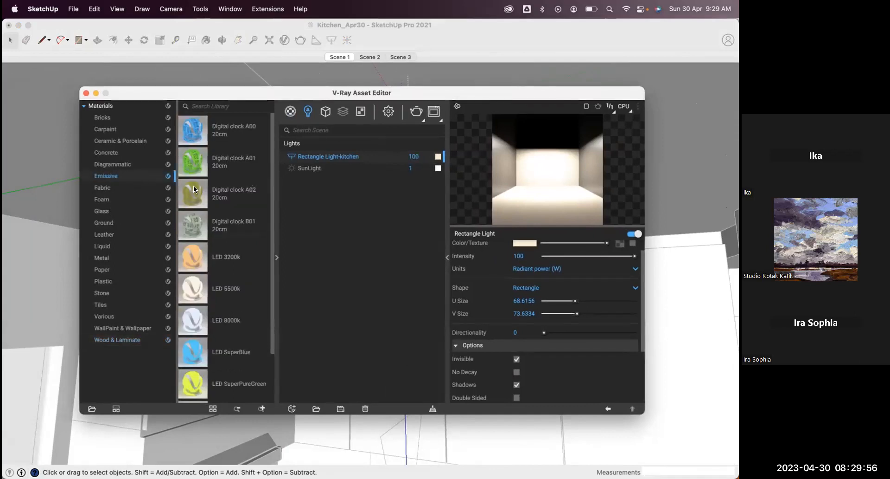
{"action": "right_click", "coordinate": [194, 287]}
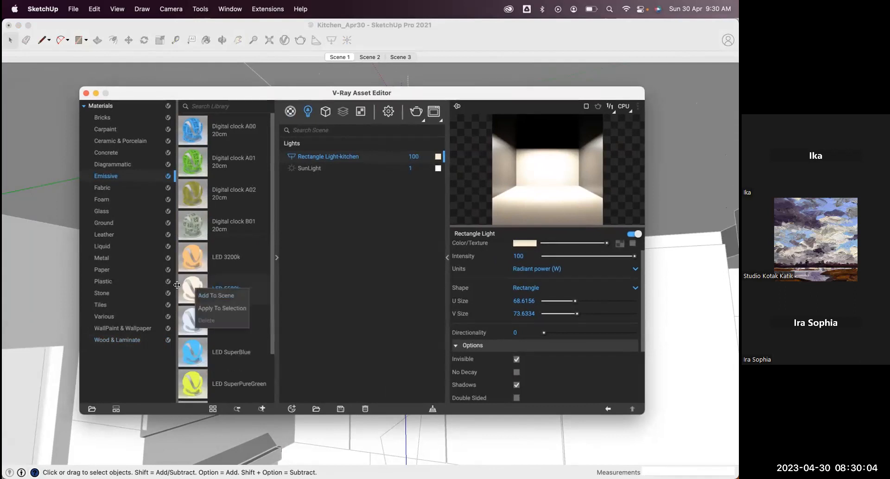
{"action": "left_click", "coordinate": [177, 284]}
{"action": "right_click", "coordinate": [196, 293]}
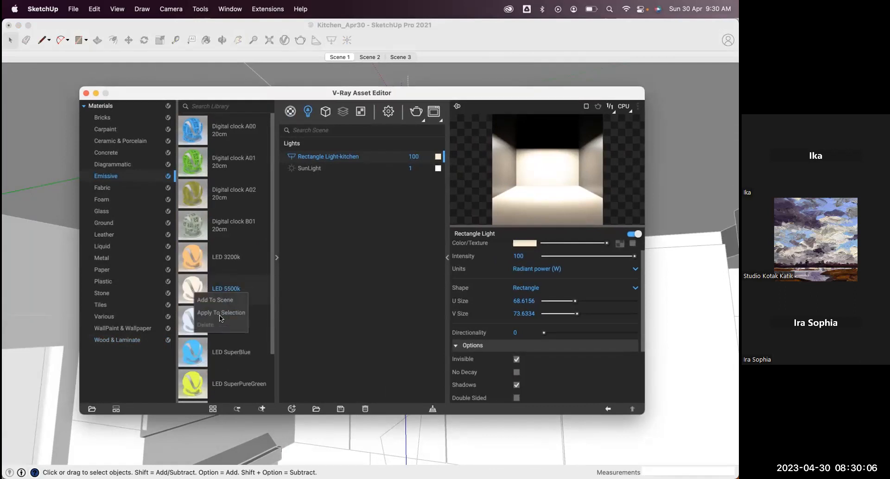
{"action": "left_click", "coordinate": [221, 313]}
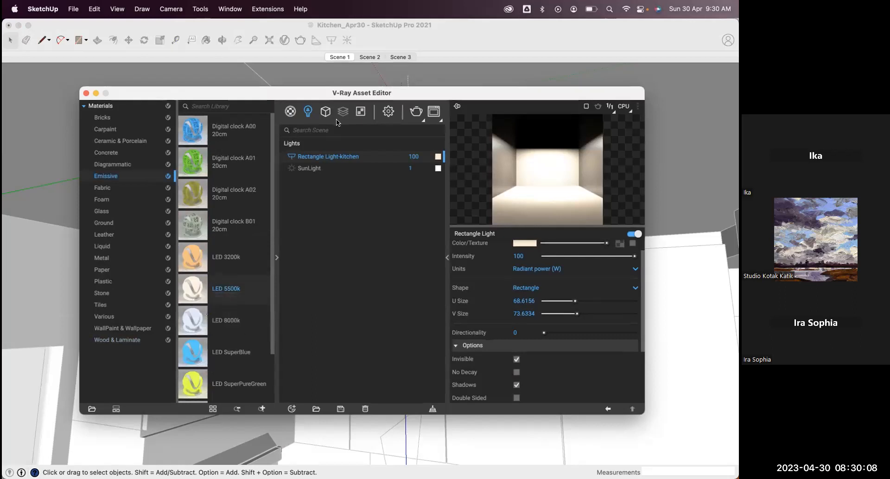
{"action": "left_click", "coordinate": [276, 257]}
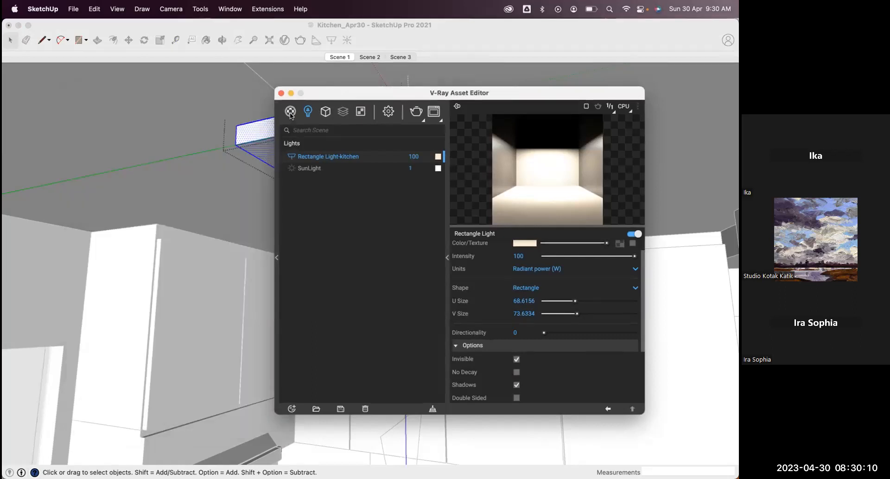
Rename the LED_5500k material to "0 lampu - kitchen" and set its emissive intensity to 5.
{"action": "left_click", "coordinate": [290, 111]}
{"action": "left_click", "coordinate": [318, 344]}
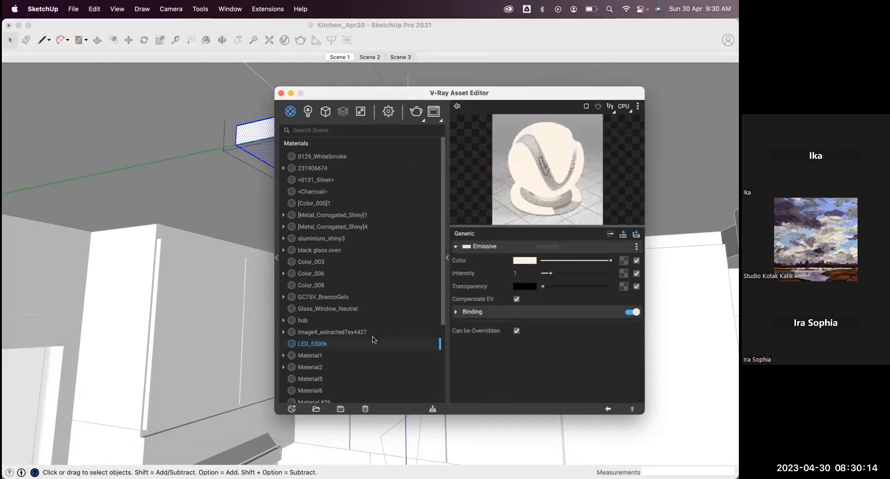
{"action": "double_click", "coordinate": [302, 345]}
{"action": "type", "text": "0 lampu - kitchen"}
{"action": "key", "text": "Return"}
{"action": "left_click", "coordinate": [519, 273]}
{"action": "key", "text": "Return"}
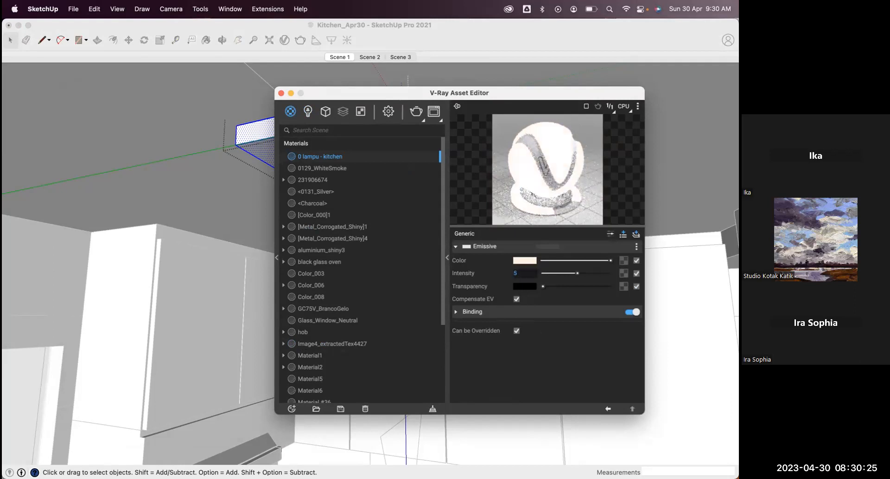
Close the Asset Editor and render the close-up view of the glowing ceiling lamp.
{"action": "left_click", "coordinate": [280, 93]}
{"action": "left_click", "coordinate": [483, 117]}
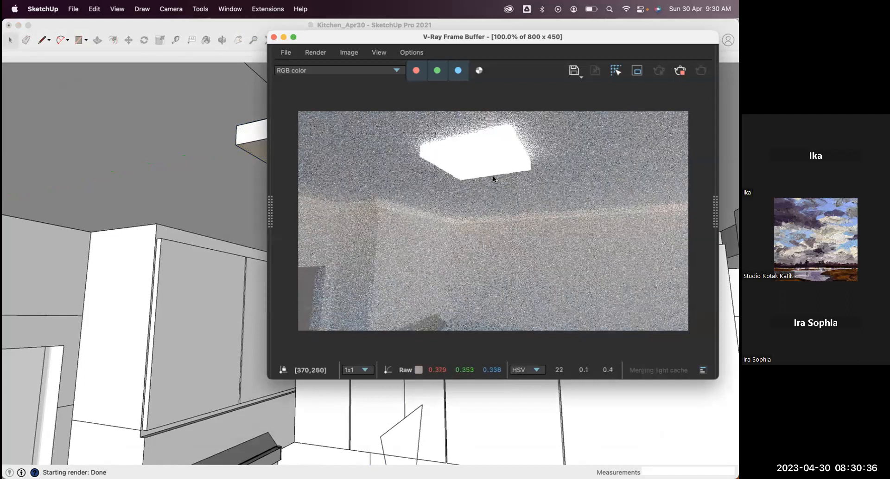
{"action": "left_click_drag", "start_coordinate": [321, 37], "coordinate": [302, 116]}
Set the emissive intensity of the "0 lampu - kitchen" material to 2 and close the Asset Editor.
{"action": "left_click", "coordinate": [284, 40]}
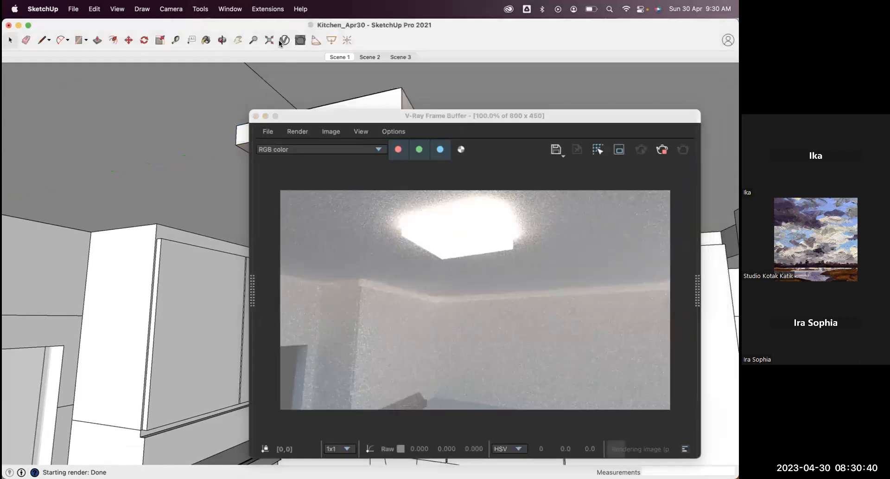
{"action": "left_click", "coordinate": [524, 268]}
{"action": "type", "text": "2"}
{"action": "key", "text": "Return"}
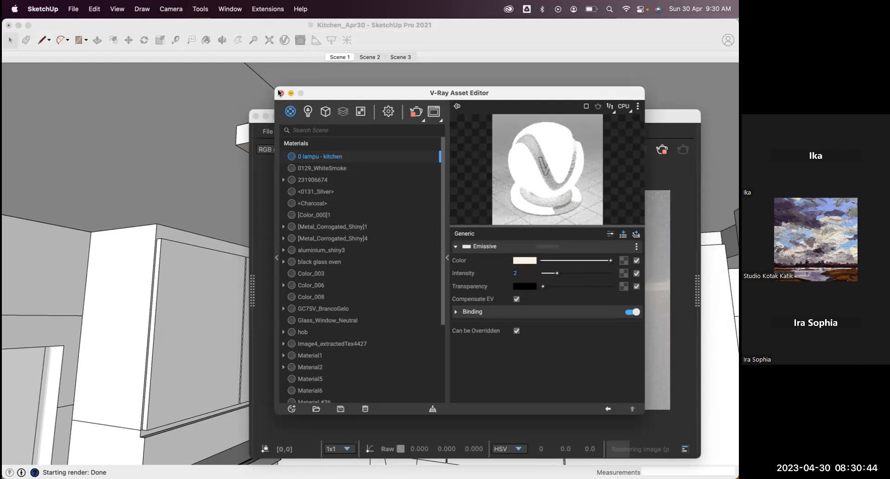
{"action": "left_click", "coordinate": [280, 92]}
Render the ceiling lamp close-up again, stop the render, and close the frame buffer.
{"action": "left_click_drag", "start_coordinate": [438, 118], "coordinate": [363, 88]}
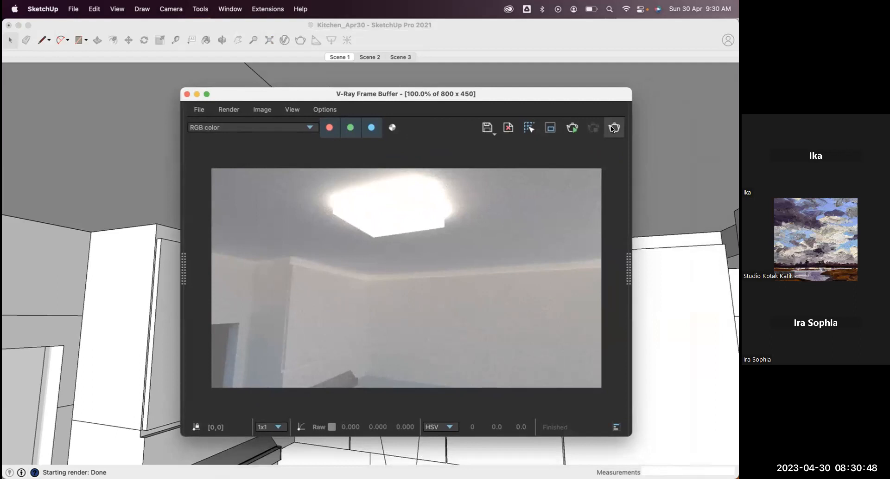
{"action": "left_click", "coordinate": [612, 128]}
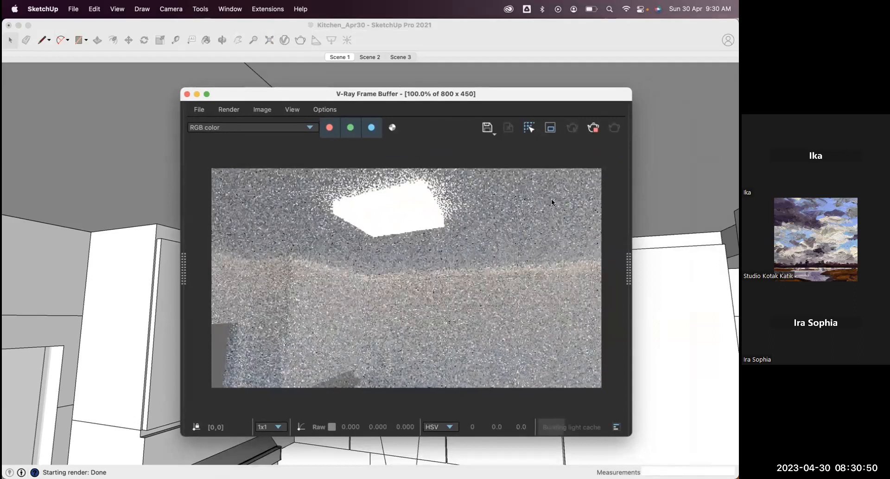
{"action": "left_click_drag", "start_coordinate": [516, 95], "coordinate": [463, 74]}
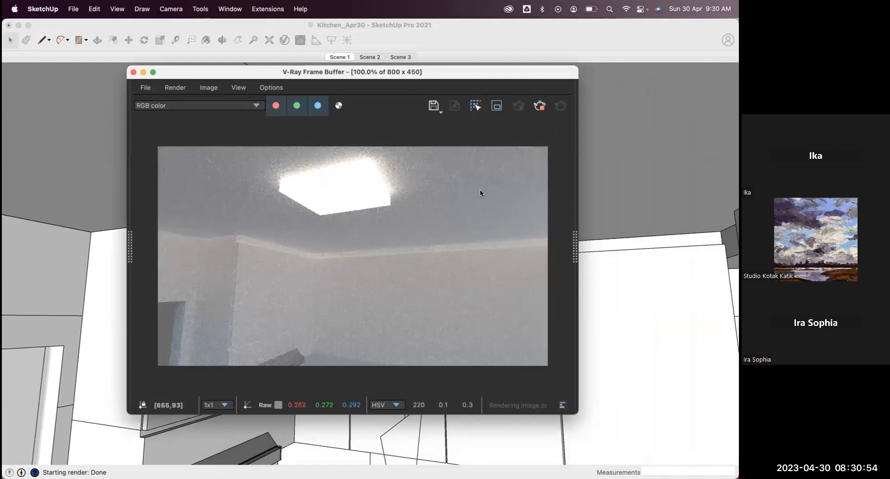
{"action": "left_click", "coordinate": [535, 109]}
{"action": "left_click", "coordinate": [134, 72]}
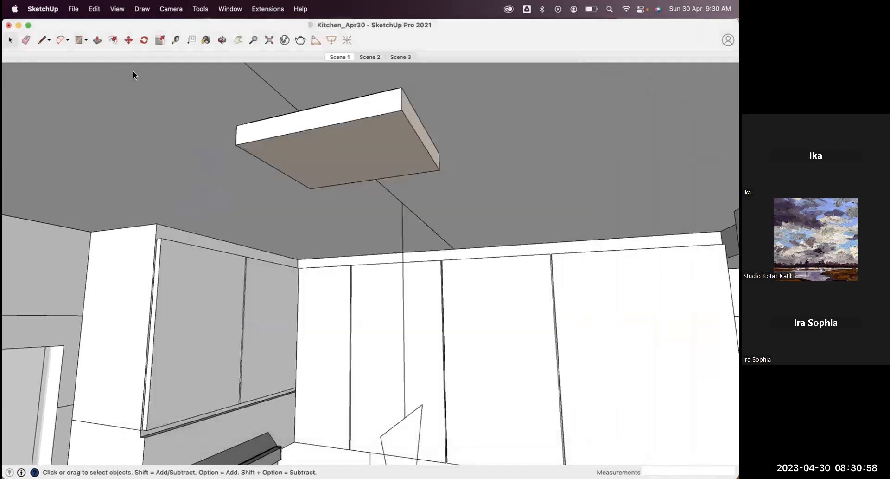
Return to Scene 1, open the kitchen window for editing, and sample its glass material to check the opacity.
{"action": "left_click", "coordinate": [338, 57]}
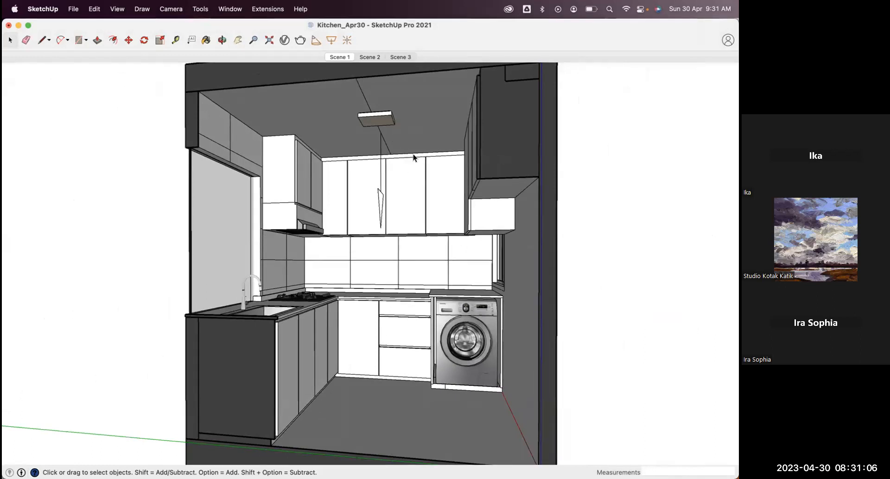
{"action": "scroll", "coordinate": [413, 154], "scroll_direction": "up", "scroll_amount": 5}
{"action": "middle_click_drag", "start_coordinate": [412, 161], "coordinate": [416, 157]}
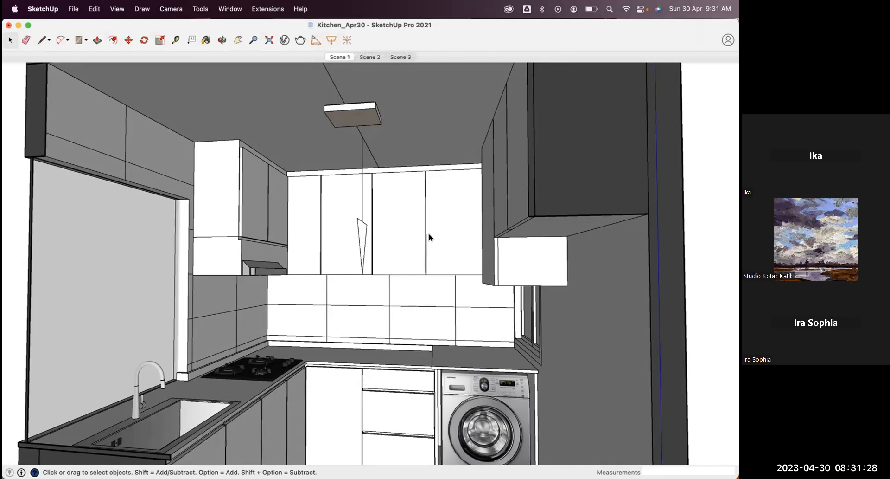
{"action": "middle_click_drag", "start_coordinate": [390, 193], "coordinate": [205, 292]}
{"action": "scroll", "coordinate": [435, 288], "scroll_direction": "up", "scroll_amount": 4}
{"action": "double_click", "coordinate": [435, 288]}
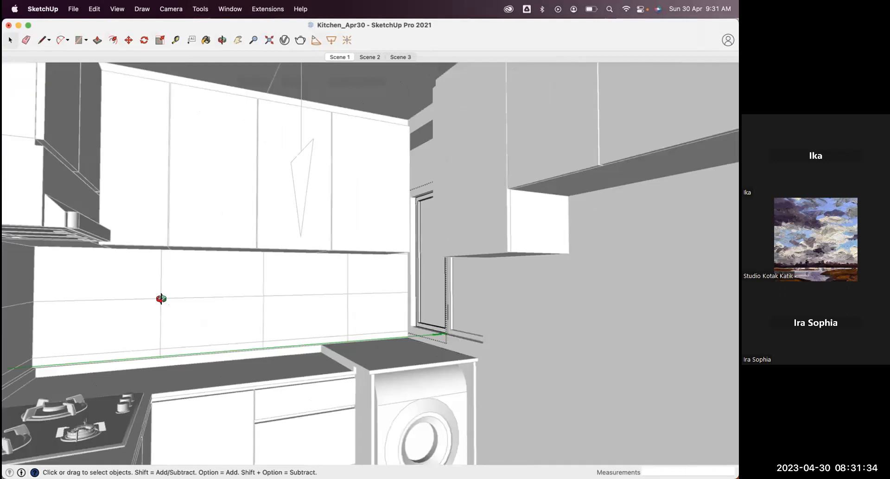
{"action": "scroll", "coordinate": [435, 289], "scroll_direction": "down", "scroll_amount": 6}
{"action": "key", "text": "b"}
{"action": "middle_click_drag", "start_coordinate": [144, 274], "coordinate": [186, 273]}
{"action": "left_click", "coordinate": [417, 273], "text": "super"}
Draw a V-Ray rectangle light covering the kitchen window's frame from the outside of the wall.
{"action": "key", "text": "space"}
{"action": "left_click", "coordinate": [309, 195]}
{"action": "middle_click_drag", "start_coordinate": [310, 195], "coordinate": [341, 156]}
{"action": "scroll", "coordinate": [338, 156], "scroll_direction": "up", "scroll_amount": 4}
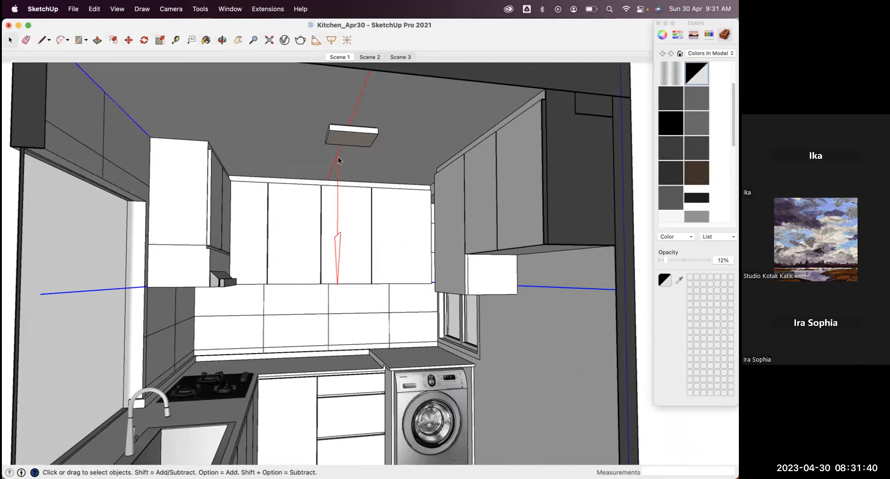
{"action": "mouse_move", "coordinate": [338, 157]}
{"action": "middle_mouse_down"}
{"action": "mouse_move", "coordinate": [351, 160]}
{"action": "mouse_move", "coordinate": [321, 150]}
{"action": "mouse_move", "coordinate": [330, 153]}
{"action": "middle_mouse_up"}
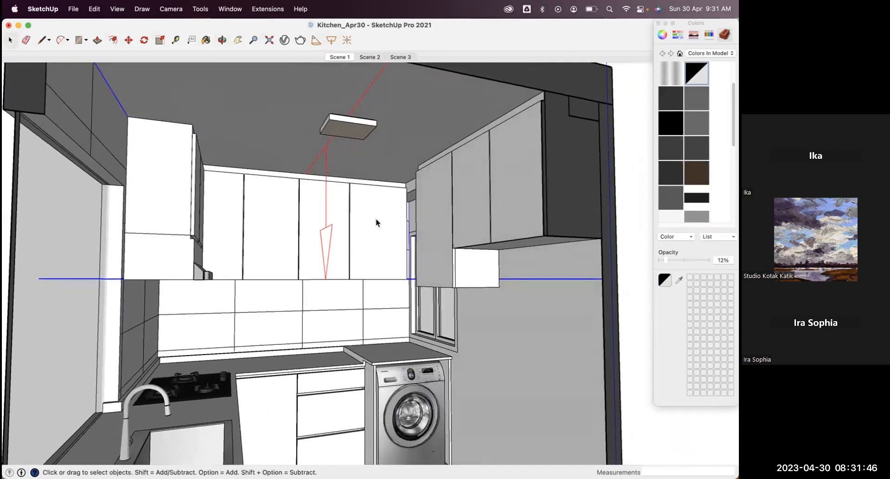
{"action": "middle_click_drag", "start_coordinate": [441, 269], "coordinate": [422, 271]}
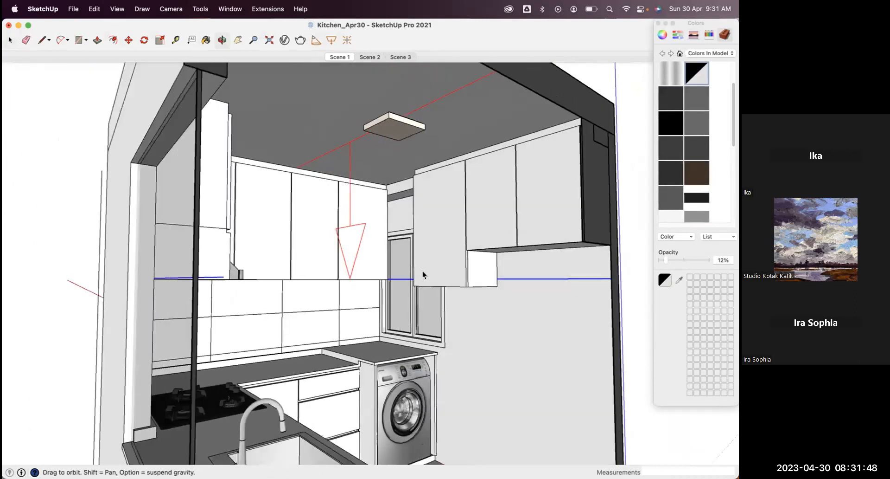
{"action": "scroll", "coordinate": [393, 273], "scroll_direction": "up", "scroll_amount": 4}
{"action": "middle_click_drag", "start_coordinate": [185, 266], "coordinate": [348, 26]}
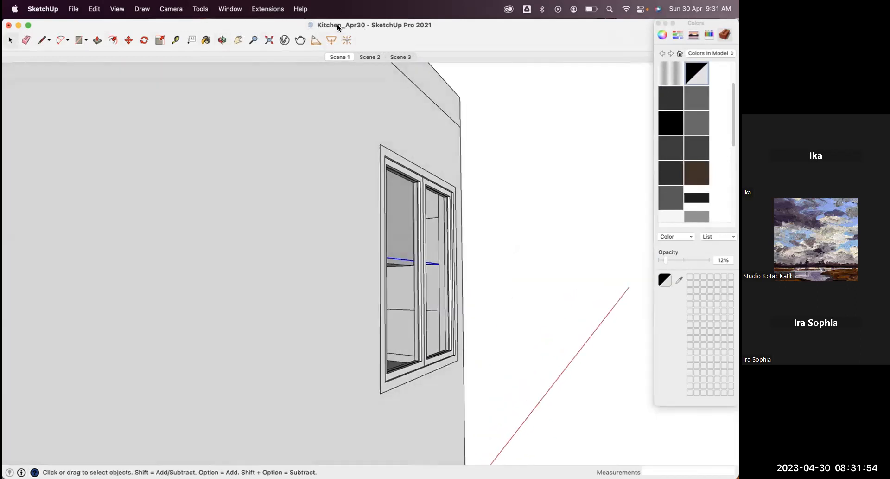
{"action": "middle_click_drag", "start_coordinate": [483, 42], "coordinate": [521, 24]}
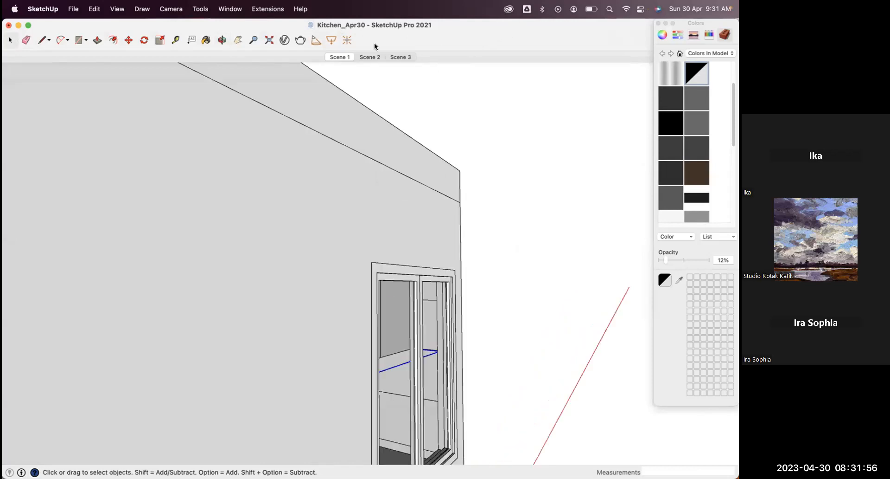
{"action": "middle_click_drag", "start_coordinate": [431, 236], "coordinate": [438, 176]}
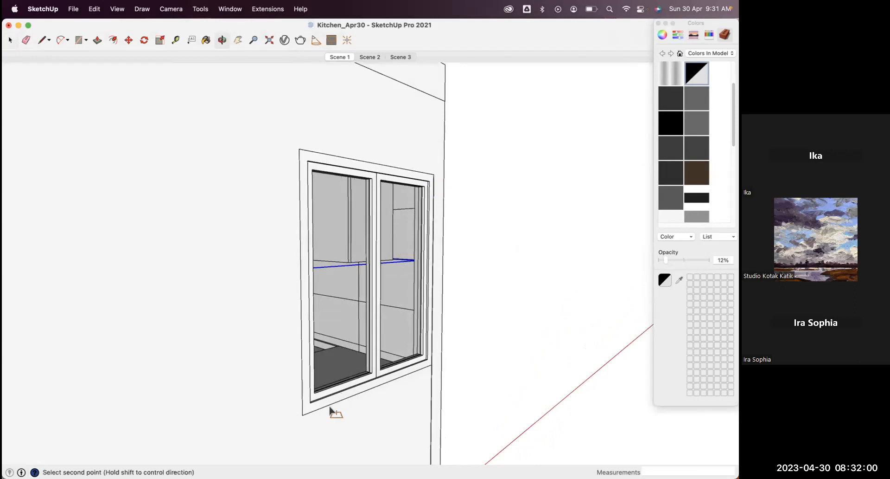
{"action": "key", "text": "space"}
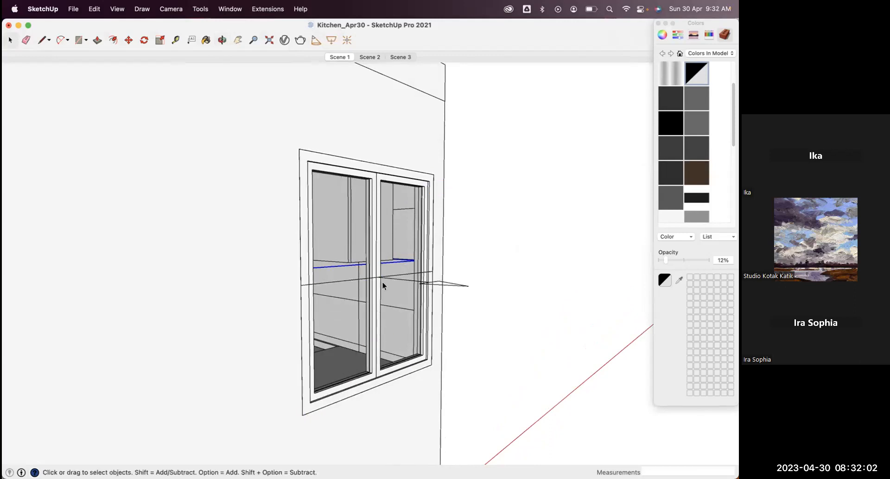
Select the new window rectangle light and flip it so that it points into the kitchen.
{"action": "left_click", "coordinate": [378, 279]}
{"action": "right_click", "coordinate": [380, 276]}
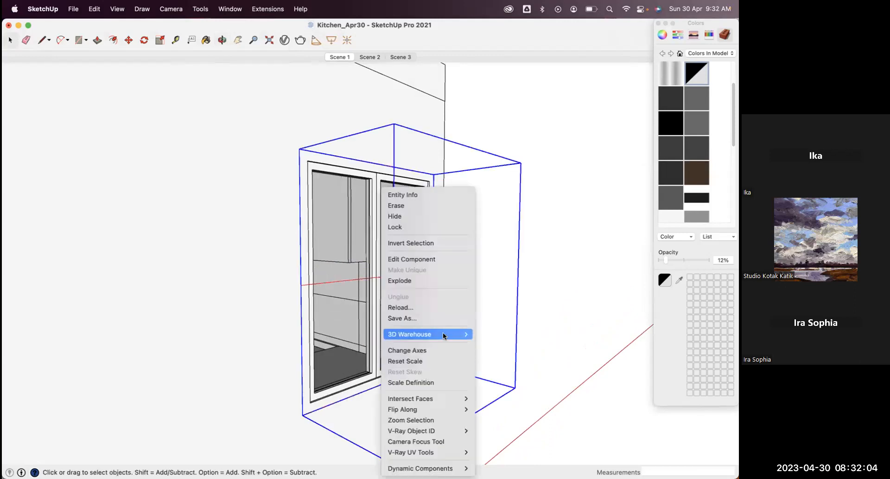
{"action": "mouse_move", "coordinate": [457, 409]}
{"action": "left_click", "coordinate": [506, 429]}
Move the window rectangle light inward along the green axis so it sits at the kitchen window's frame.
{"action": "middle_click_drag", "start_coordinate": [506, 428], "coordinate": [509, 178]}
{"action": "key", "text": "m"}
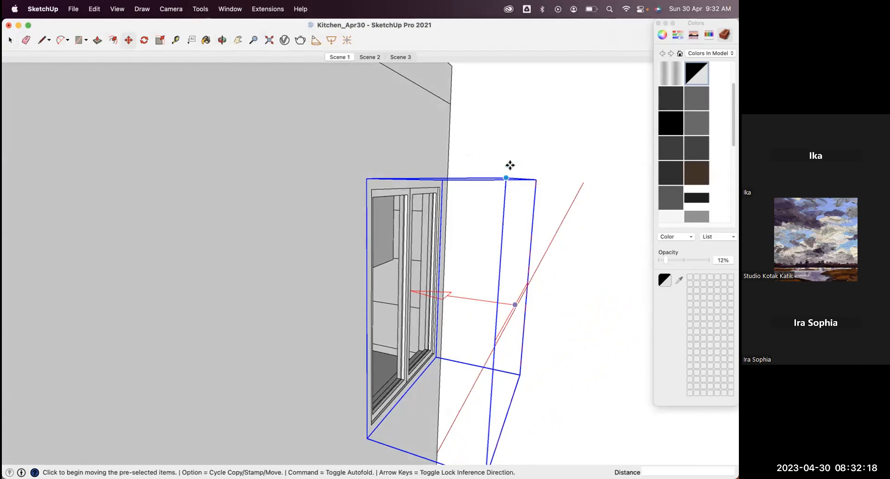
{"action": "left_click", "coordinate": [507, 178]}
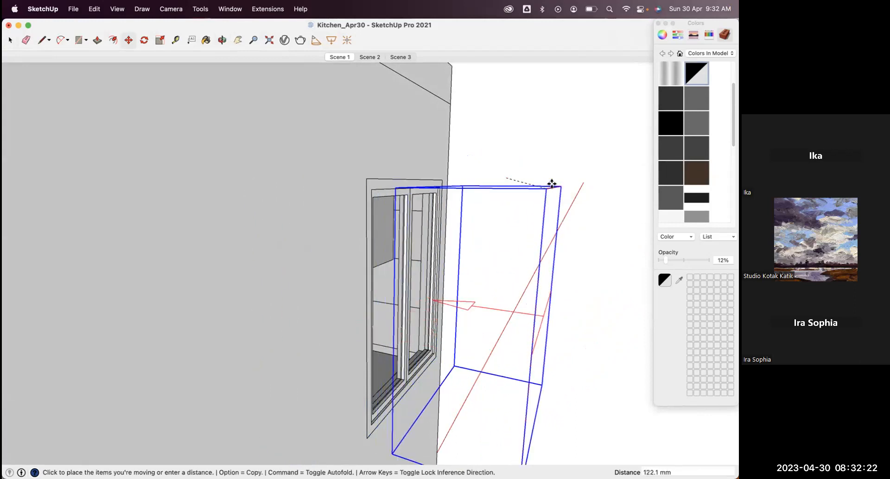
{"action": "middle_click_drag", "start_coordinate": [527, 264], "coordinate": [463, 308]}
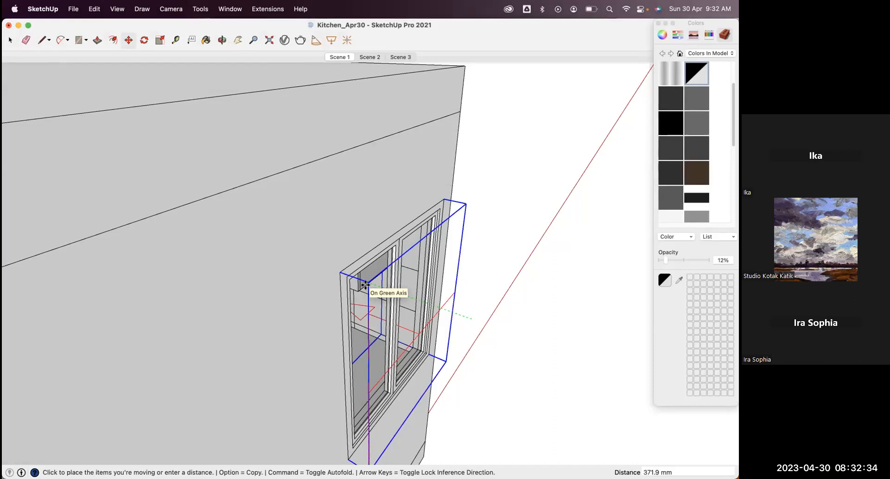
{"action": "left_click", "coordinate": [341, 272]}
Rename the new rectangle light at the window as Rectangle Light-window 1.
{"action": "middle_click_drag", "start_coordinate": [288, 278], "coordinate": [349, 155]}
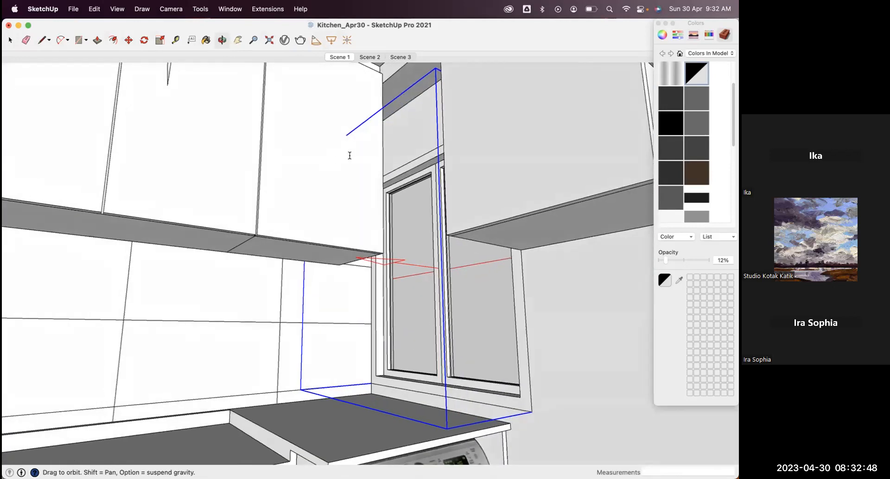
{"action": "left_click", "coordinate": [285, 40]}
{"action": "left_click", "coordinate": [291, 111]}
{"action": "type", "text": "-window 1"}
{"action": "key", "text": "Return"}
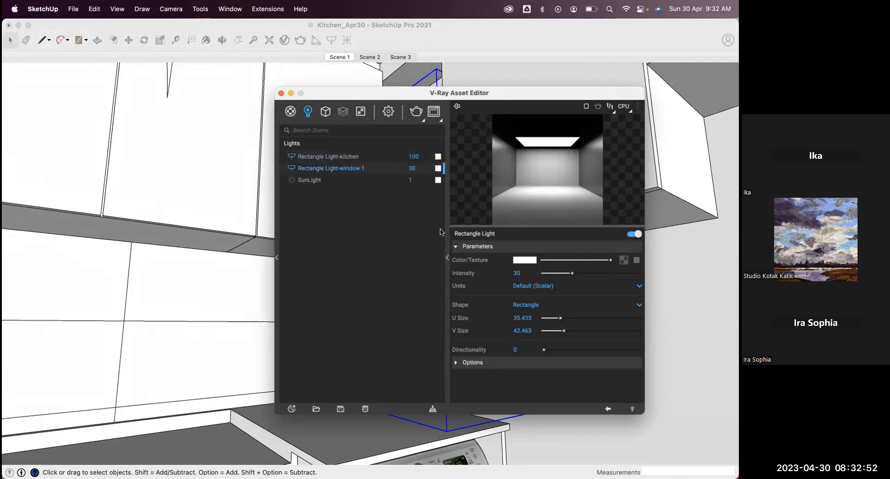
Set the window light's units to Radiant power (W), make the light invisible, and turn off Affect Reflections.
{"action": "left_click", "coordinate": [519, 286]}
{"action": "left_click", "coordinate": [532, 330]}
{"action": "left_click", "coordinate": [511, 362]}
{"action": "scroll", "coordinate": [512, 363], "scroll_direction": "down", "scroll_amount": 3}
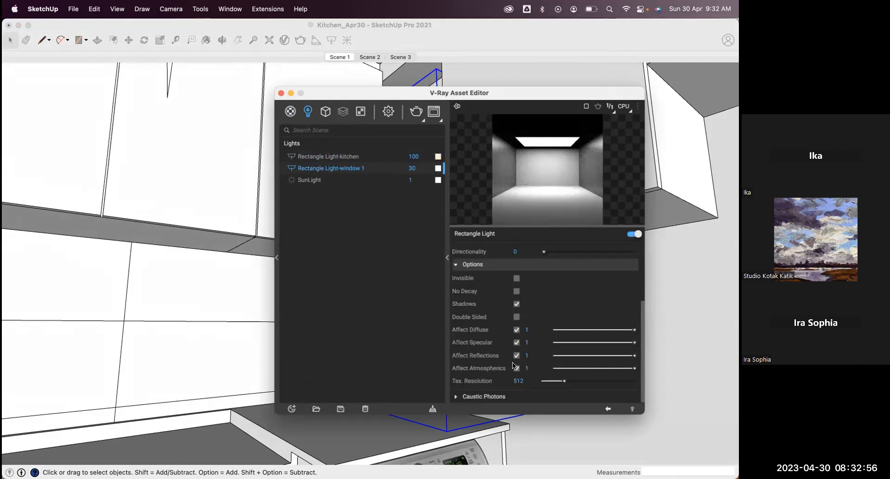
{"action": "left_click", "coordinate": [517, 278]}
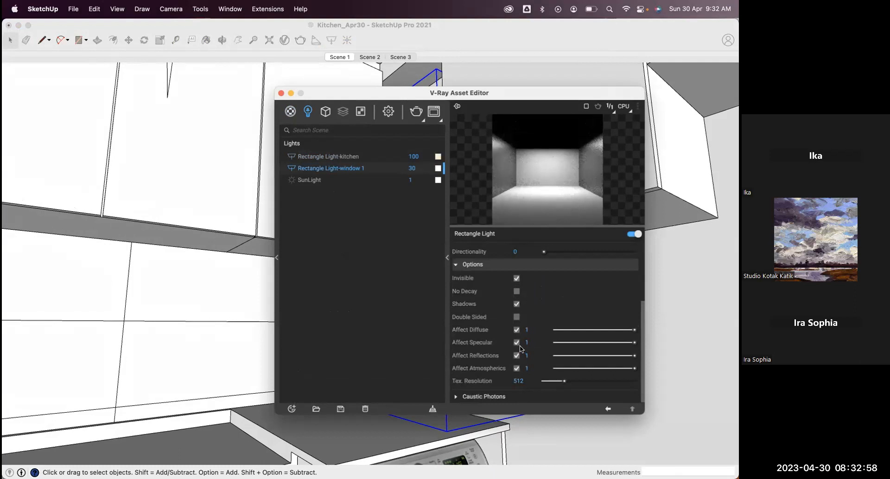
{"action": "left_click", "coordinate": [517, 355]}
{"action": "scroll", "coordinate": [544, 370], "scroll_direction": "up", "scroll_amount": 4}
Set the window light's intensity to 50 and its colour temperature to 4500 K, and close the asset editor.
{"action": "left_click", "coordinate": [530, 273]}
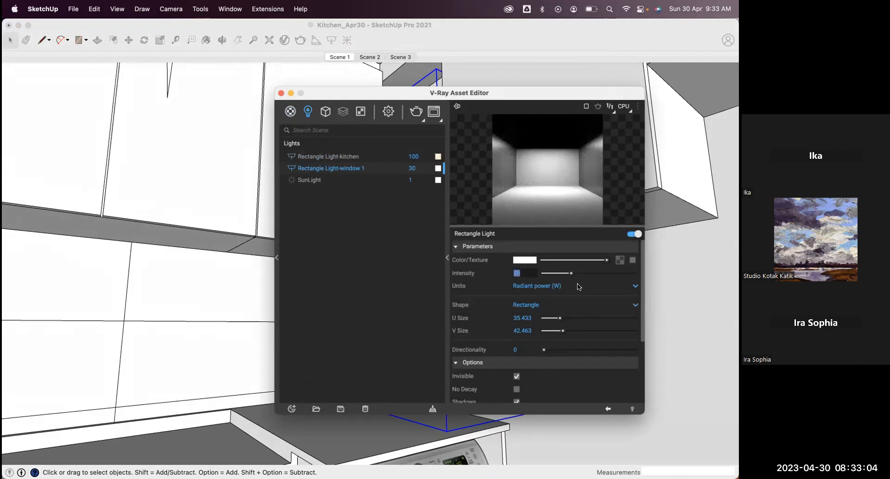
{"action": "type", "text": "50"}
{"action": "key", "text": "Return"}
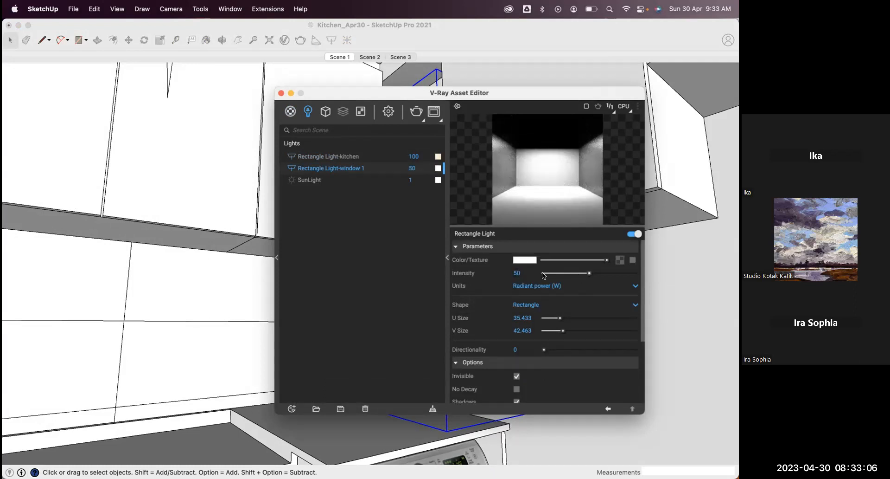
{"action": "left_click", "coordinate": [529, 260]}
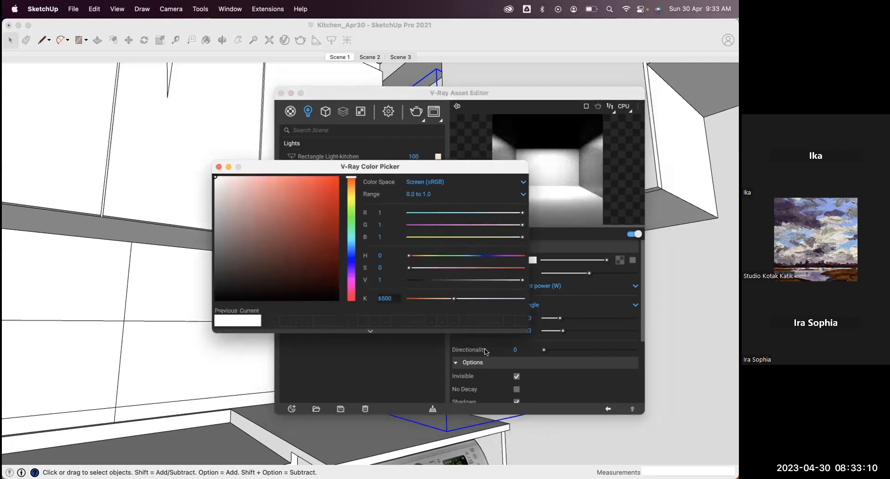
{"action": "type", "text": "4"}
{"action": "key", "text": "Return"}
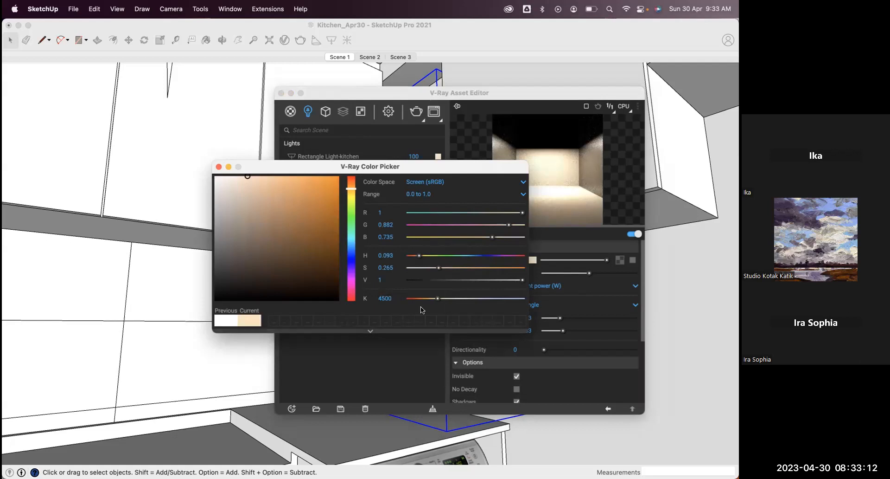
{"action": "left_click", "coordinate": [218, 167]}
{"action": "left_click_drag", "start_coordinate": [391, 96], "coordinate": [279, 127]}
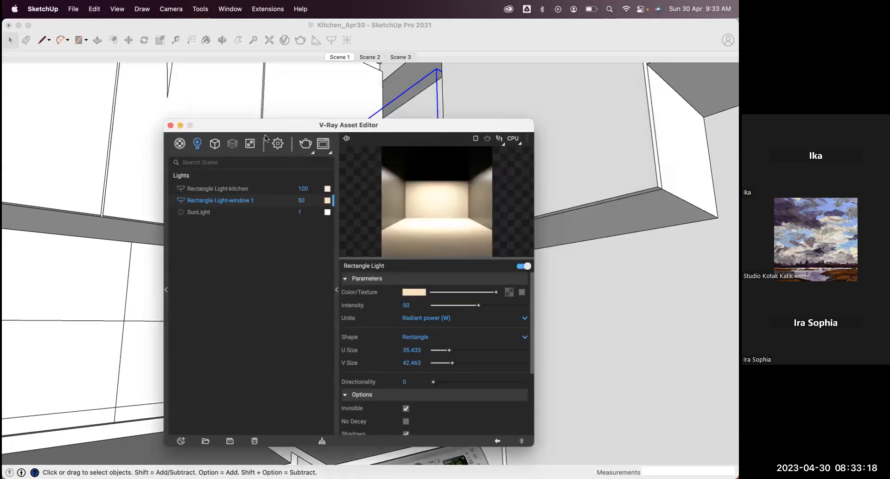
{"action": "left_click", "coordinate": [170, 124]}
Render the view towards the kitchen window and the washing machine, and close the frame buffer.
{"action": "mouse_move", "coordinate": [350, 186]}
{"action": "middle_mouse_down"}
{"action": "mouse_move", "coordinate": [400, 220]}
{"action": "mouse_move", "coordinate": [417, 282]}
{"action": "mouse_move", "coordinate": [488, 318]}
{"action": "mouse_move", "coordinate": [367, 135]}
{"action": "mouse_move", "coordinate": [315, 32]}
{"action": "mouse_move", "coordinate": [299, 43]}
{"action": "middle_mouse_up"}
{"action": "left_click", "coordinate": [299, 45]}
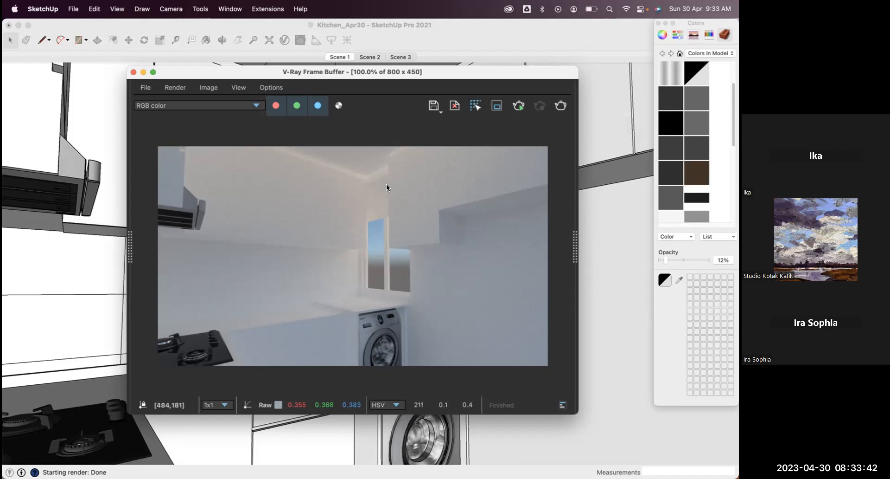
{"action": "left_click", "coordinate": [134, 73]}
Draw a narrow V-Ray rectangle light as a strip along the underside of the wall cabinets, near the backsplash.
{"action": "mouse_move", "coordinate": [338, 202]}
{"action": "middle_mouse_down"}
{"action": "mouse_move", "coordinate": [370, 174]}
{"action": "mouse_move", "coordinate": [305, 167]}
{"action": "mouse_move", "coordinate": [183, 201]}
{"action": "mouse_move", "coordinate": [304, 74]}
{"action": "mouse_move", "coordinate": [319, 38]}
{"action": "mouse_move", "coordinate": [430, 254]}
{"action": "mouse_move", "coordinate": [465, 258]}
{"action": "middle_mouse_up"}
{"action": "middle_click_drag", "start_coordinate": [107, 228], "coordinate": [399, 241], "text": "shift"}
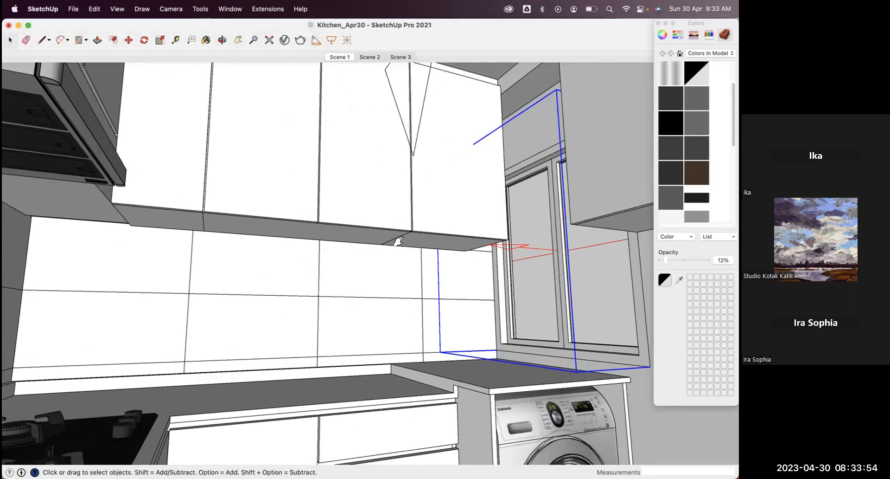
{"action": "scroll", "coordinate": [399, 241], "scroll_direction": "up", "scroll_amount": 1}
{"action": "scroll", "coordinate": [366, 244], "scroll_direction": "up", "scroll_amount": 8}
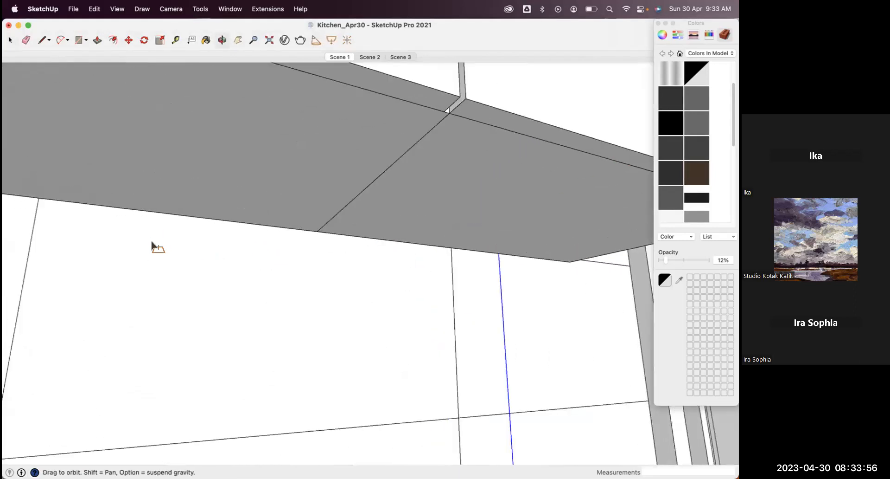
{"action": "middle_click_drag", "start_coordinate": [152, 242], "coordinate": [155, 247]}
{"action": "scroll", "coordinate": [178, 236], "scroll_direction": "up", "scroll_amount": 3}
{"action": "key", "text": "space"}
{"action": "scroll", "coordinate": [435, 234], "scroll_direction": "down", "scroll_amount": 4}
{"action": "middle_click_drag", "start_coordinate": [434, 237], "coordinate": [573, 242]}
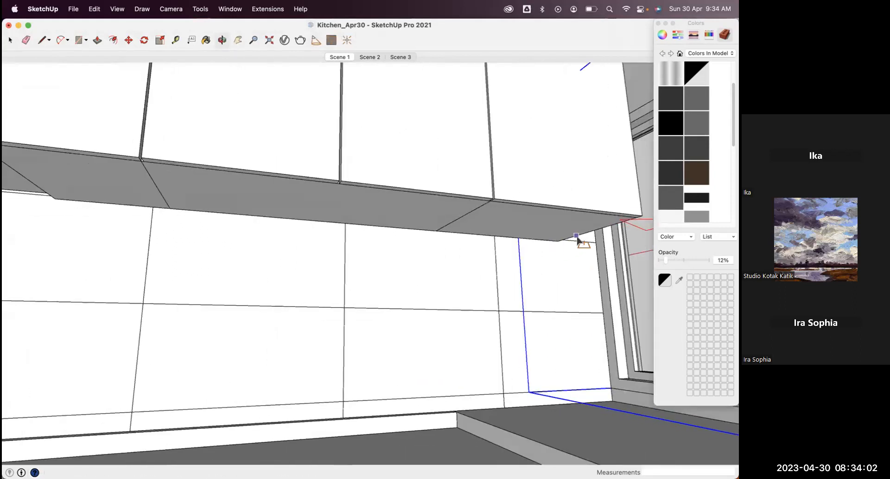
{"action": "middle_click_drag", "start_coordinate": [179, 219], "coordinate": [203, 197]}
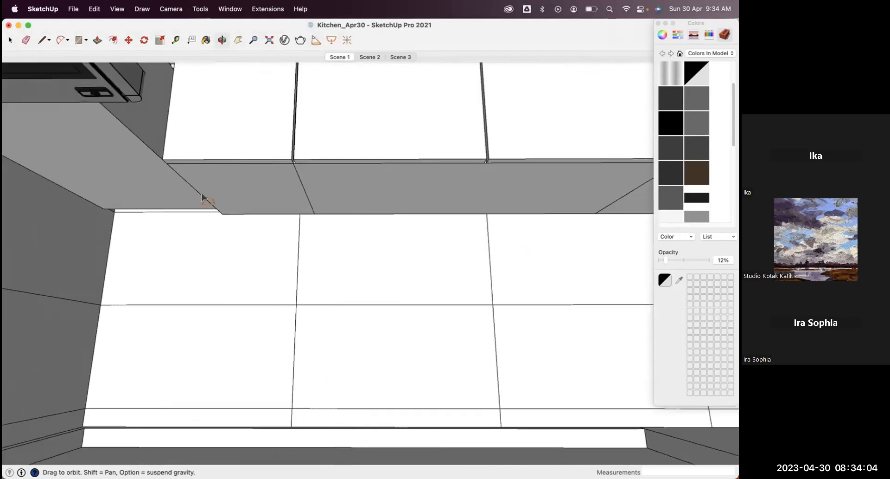
{"action": "left_click", "coordinate": [201, 194]}
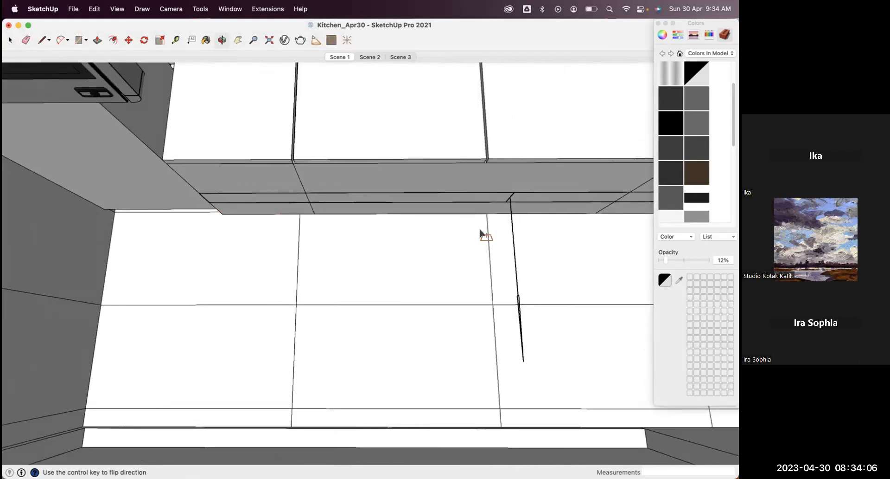
{"action": "middle_click_drag", "start_coordinate": [501, 312], "coordinate": [488, 214]}
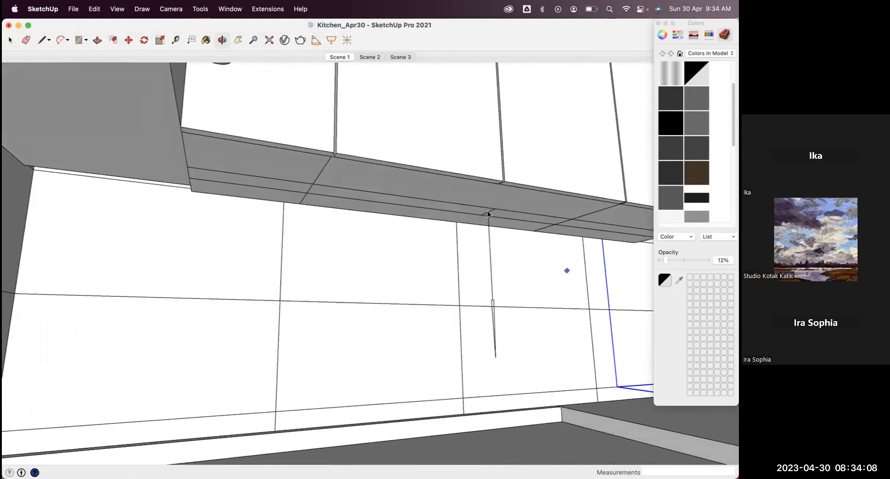
{"action": "left_click", "coordinate": [488, 211]}
Scale the under-cabinet strip light lengthwise so that it extends to the adjoining side wall.
{"action": "middle_click_drag", "start_coordinate": [211, 245], "coordinate": [73, 213]}
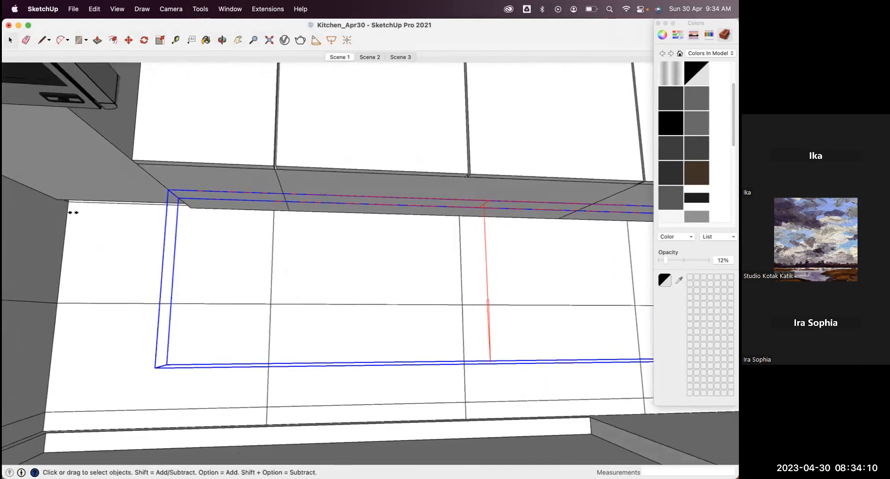
{"action": "key", "text": "s"}
{"action": "left_click_drag", "start_coordinate": [182, 272], "coordinate": [53, 203]}
{"action": "middle_click_drag", "start_coordinate": [294, 238], "coordinate": [283, 41]}
{"action": "key", "text": "space"}
{"action": "middle_click_drag", "start_coordinate": [254, 187], "coordinate": [235, 186]}
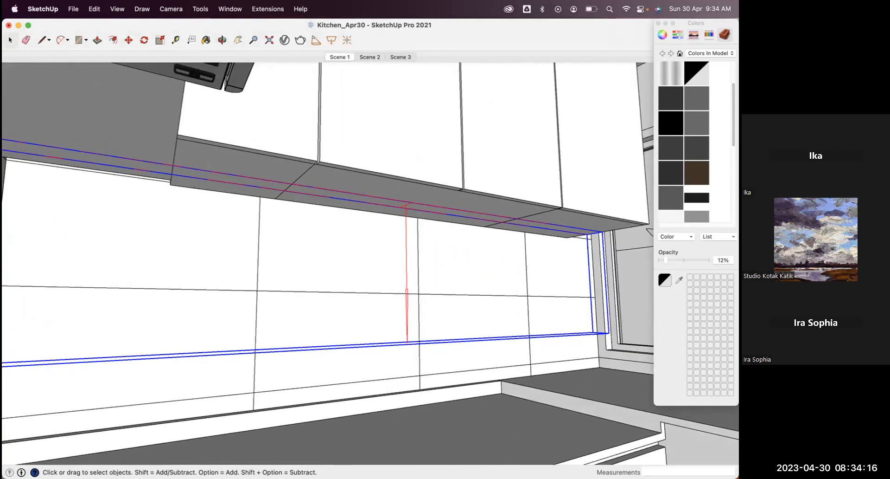
Rename the strip light as Rectangle Light- kitchen cabinet 1, and set its units to Radiant power (W) with an intensity of 50.
{"action": "left_click", "coordinate": [285, 40]}
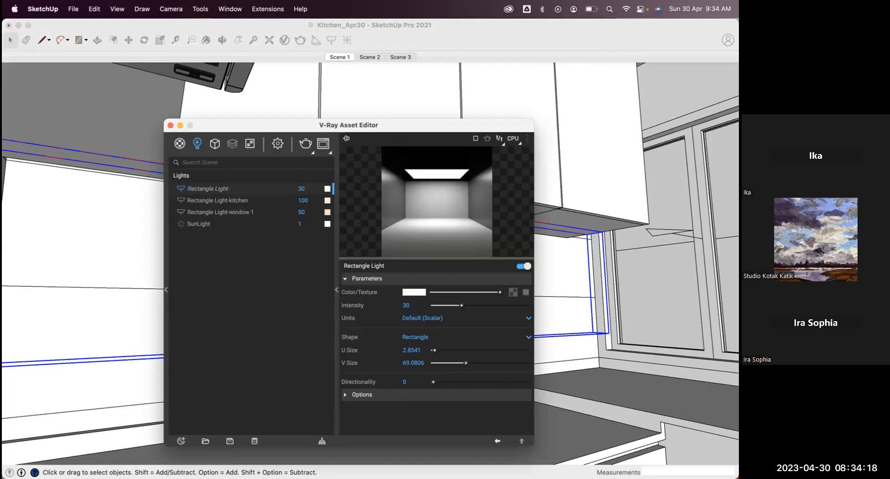
{"action": "type", "text": "itchen cabinet 1"}
{"action": "key", "text": "Return"}
{"action": "left_click", "coordinate": [421, 318]}
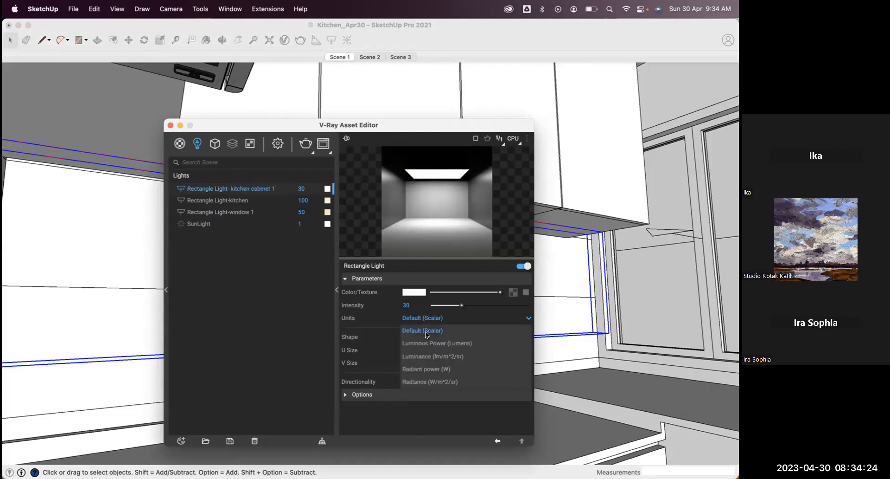
{"action": "left_click", "coordinate": [430, 357]}
{"action": "left_click", "coordinate": [420, 306]}
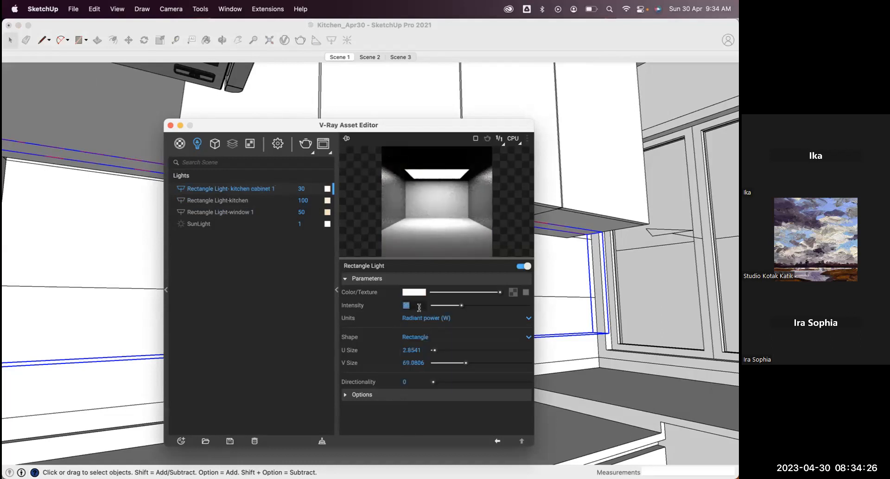
Set the under-cabinet strip light's colour temperature to 4500 K and close the asset editor.
{"action": "left_click", "coordinate": [413, 291]}
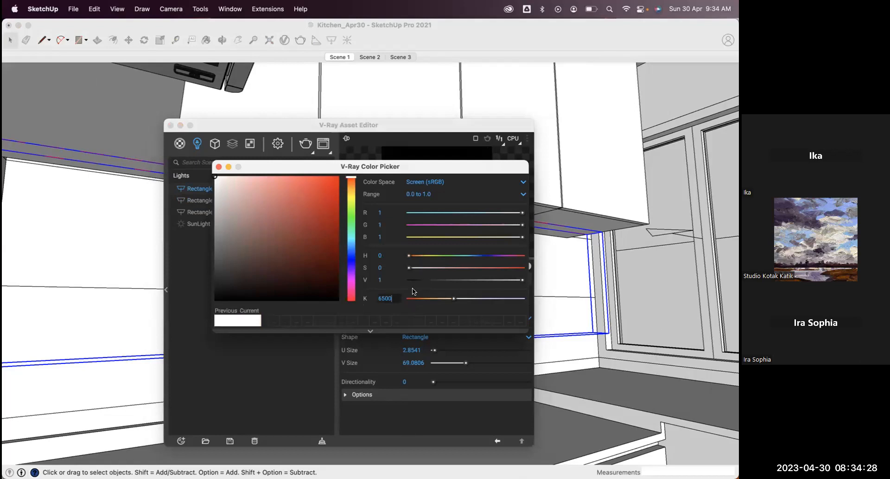
{"action": "key", "text": "BackSpace"}
{"action": "key", "text": "BackSpace"}
{"action": "type", "text": "45"}
{"action": "key", "text": "Return"}
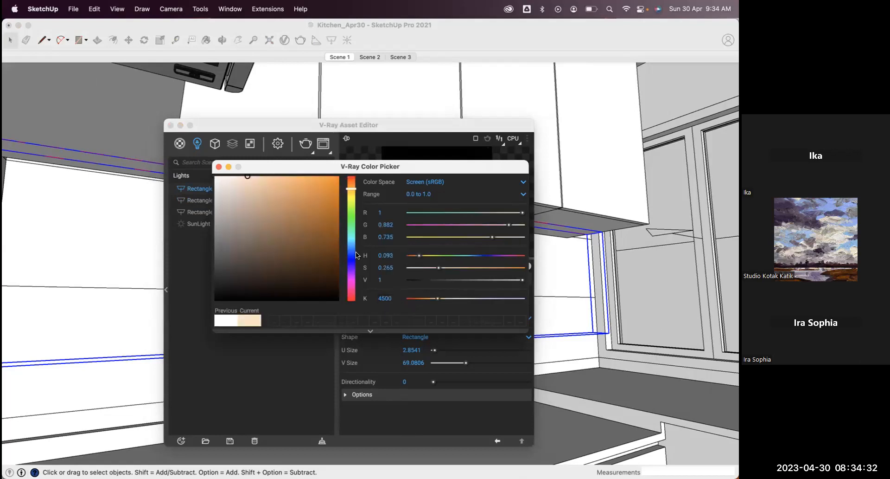
{"action": "left_click", "coordinate": [218, 166]}
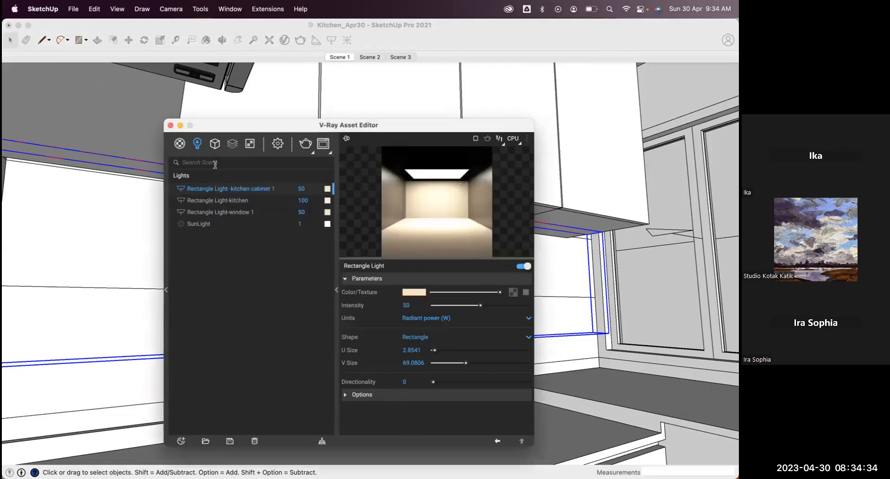
{"action": "left_click", "coordinate": [170, 125]}
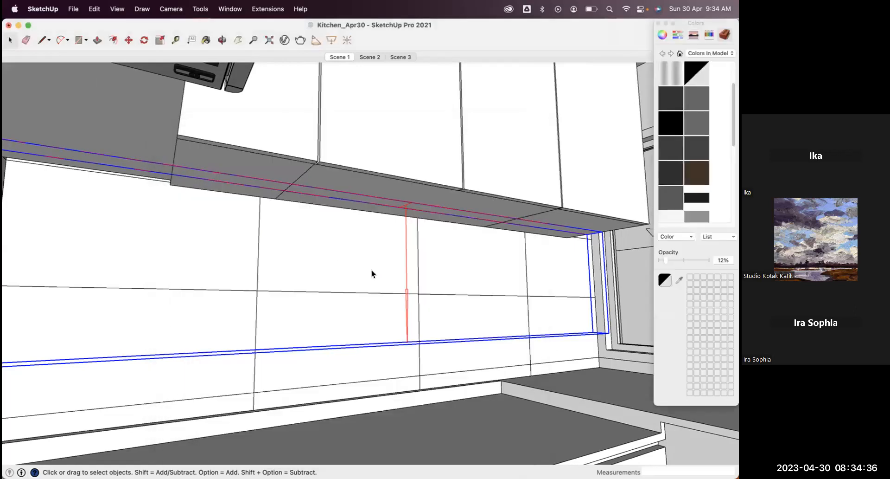
Render the backsplash and window with the under-cabinet strip light, and close the frame buffer.
{"action": "scroll", "coordinate": [371, 270], "scroll_direction": "down", "scroll_amount": 5}
{"action": "mouse_move", "coordinate": [452, 359]}
{"action": "middle_mouse_down"}
{"action": "mouse_move", "coordinate": [391, 350]}
{"action": "mouse_move", "coordinate": [407, 362]}
{"action": "middle_mouse_up"}
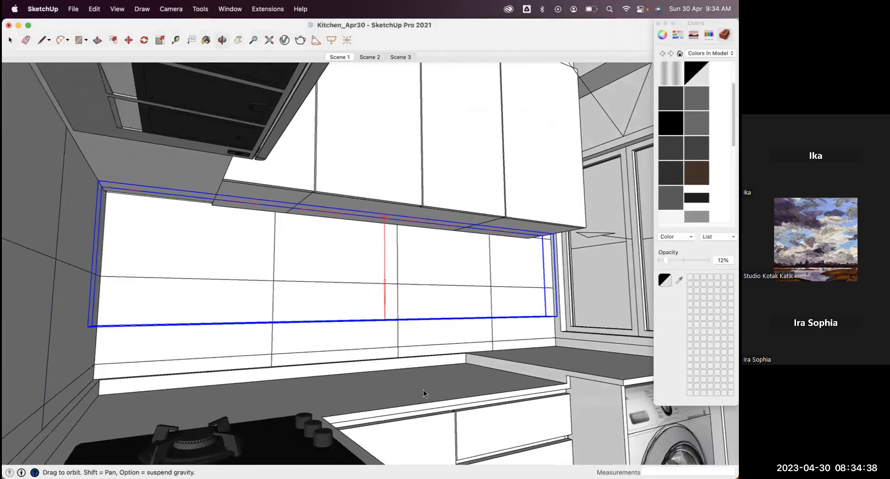
{"action": "middle_click_drag", "start_coordinate": [424, 389], "coordinate": [334, 383], "text": "shift"}
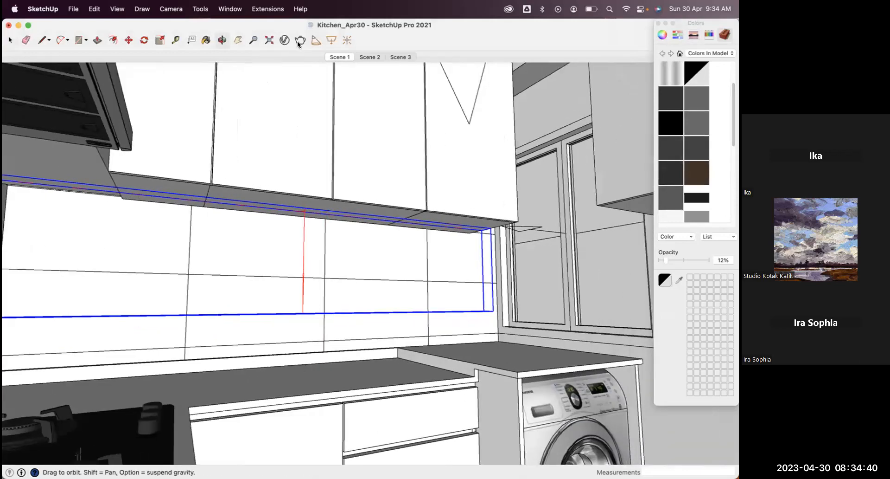
{"action": "left_click", "coordinate": [299, 42]}
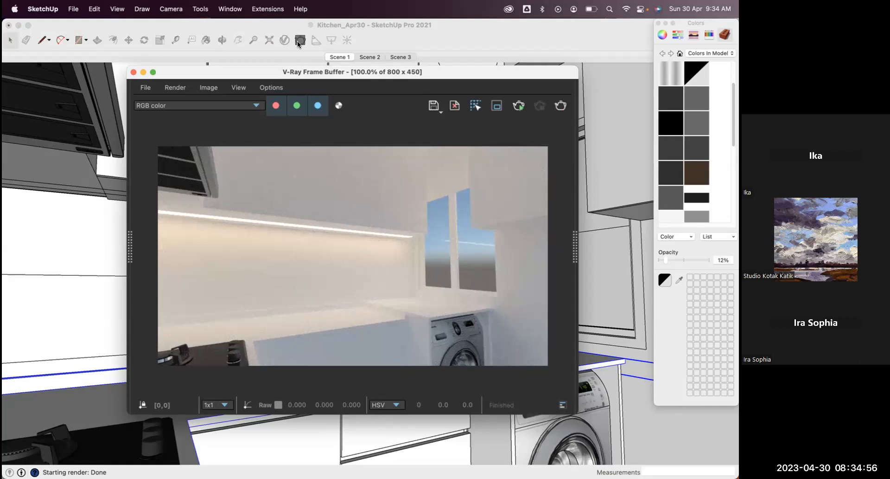
{"action": "left_click", "coordinate": [134, 73]}
Rotate a copy of the under-cabinet strip light about its corner end so that it runs along the adjoining wall beneath the range hood.
{"action": "middle_click_drag", "start_coordinate": [463, 225], "coordinate": [364, 216]}
{"action": "middle_click_drag", "start_coordinate": [421, 202], "coordinate": [209, 163]}
{"action": "left_click", "coordinate": [274, 202]}
{"action": "scroll", "coordinate": [267, 174], "scroll_direction": "up", "scroll_amount": 3}
{"action": "key", "text": "q"}
{"action": "left_click", "coordinate": [212, 164]}
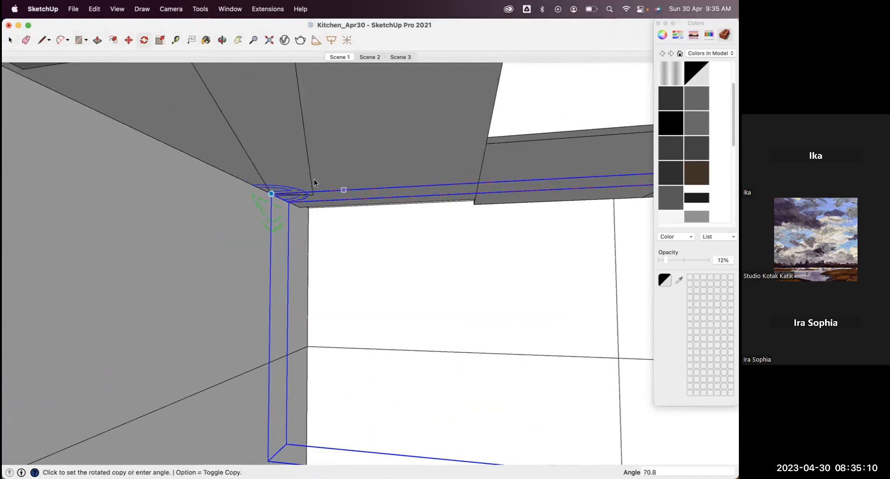
{"action": "left_click", "coordinate": [344, 189]}
{"action": "key", "text": "space"}
Move the rotated strip light so that its end lines up with the first strip in the corner.
{"action": "middle_click_drag", "start_coordinate": [344, 189], "coordinate": [310, 186]}
{"action": "key", "text": "m"}
{"action": "left_click", "coordinate": [309, 190]}
{"action": "left_click", "coordinate": [378, 186]}
{"action": "key", "text": "space"}
Finish rotating the strip light copy about the corner so that it runs along the adjoining wall beneath the range hood.
{"action": "left_click", "coordinate": [284, 179]}
{"action": "middle_click_drag", "start_coordinate": [438, 180], "coordinate": [249, 262]}
{"action": "left_click", "coordinate": [282, 180]}
{"action": "middle_click_drag", "start_coordinate": [284, 175], "coordinate": [340, 213]}
{"action": "left_click", "coordinate": [341, 213]}
{"action": "scroll", "coordinate": [338, 212], "scroll_direction": "up", "scroll_amount": 2}
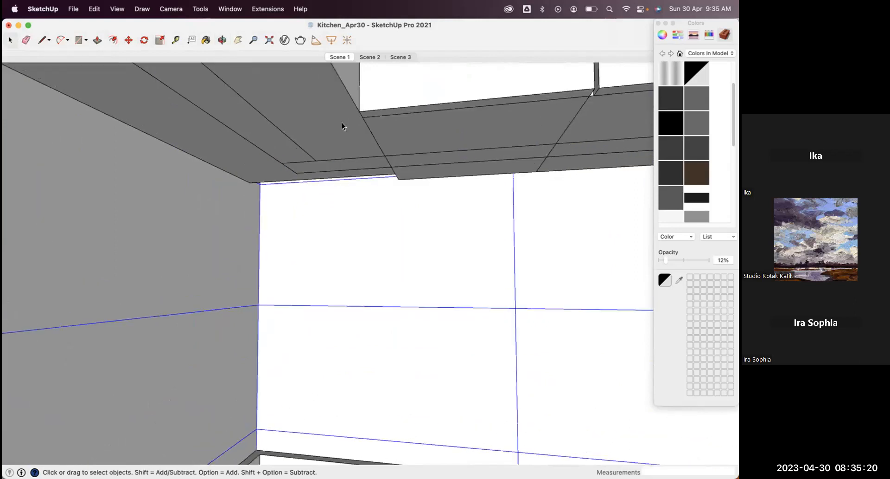
Test-render the kitchen with both under-cabinet strip lights, stop the render, and close the frame buffer.
{"action": "scroll", "coordinate": [351, 238], "scroll_direction": "down", "scroll_amount": 3}
{"action": "scroll", "coordinate": [433, 250], "scroll_direction": "down", "scroll_amount": 2}
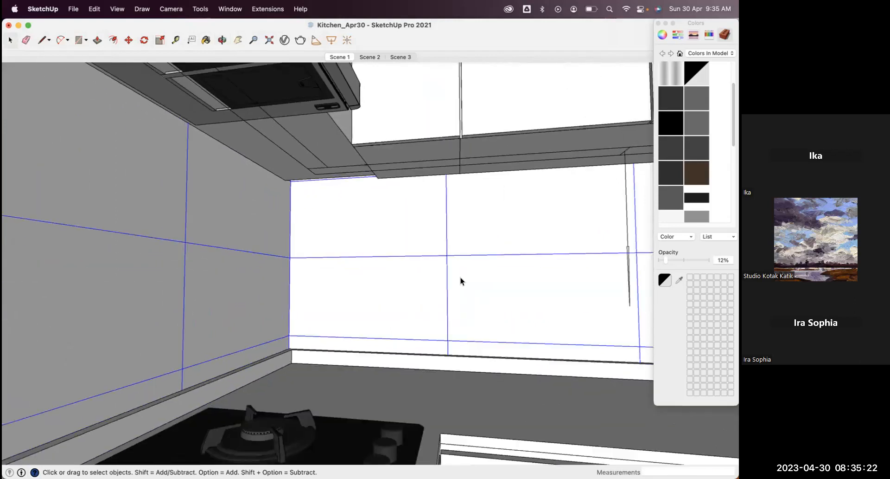
{"action": "scroll", "coordinate": [441, 274], "scroll_direction": "down", "scroll_amount": 1}
{"action": "scroll", "coordinate": [456, 274], "scroll_direction": "down", "scroll_amount": 3}
{"action": "scroll", "coordinate": [463, 273], "scroll_direction": "down", "scroll_amount": 1}
{"action": "middle_click_drag", "start_coordinate": [408, 163], "coordinate": [420, 168]}
{"action": "scroll", "coordinate": [415, 165], "scroll_direction": "down", "scroll_amount": 2}
{"action": "middle_click_drag", "start_coordinate": [279, 25], "coordinate": [299, 40]}
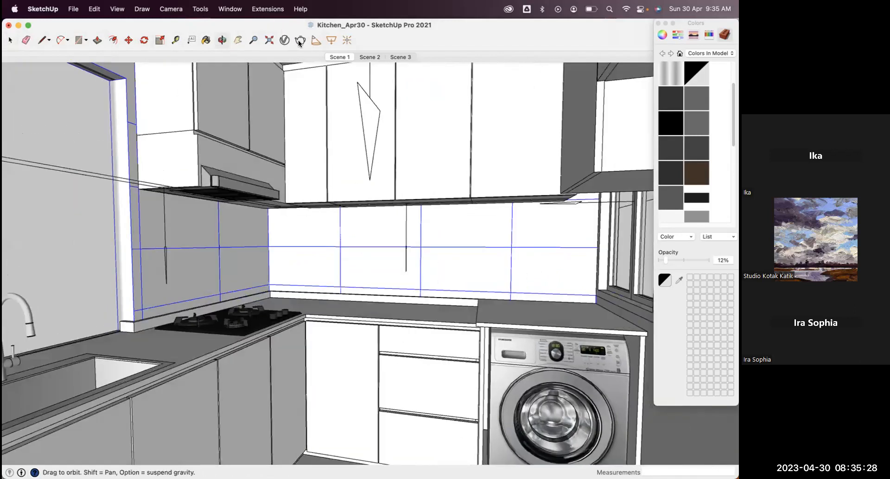
{"action": "scroll", "coordinate": [299, 41], "scroll_direction": "down", "scroll_amount": 2}
{"action": "left_click", "coordinate": [299, 41]}
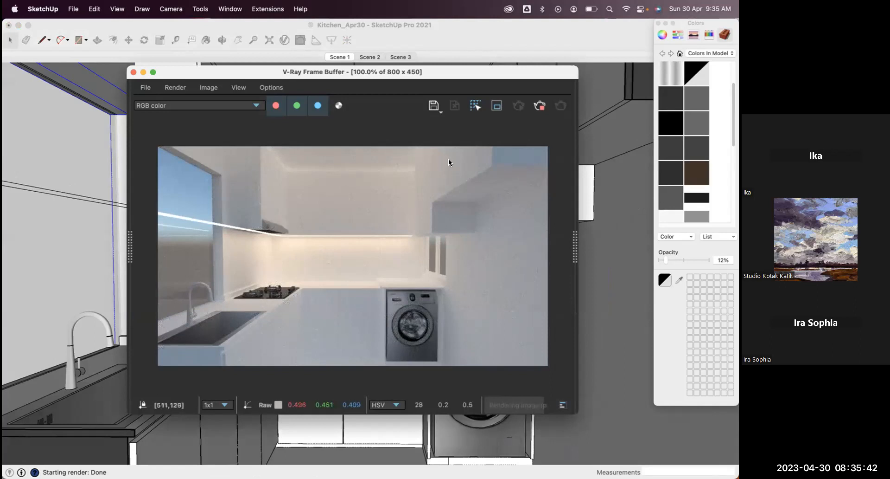
{"action": "left_click", "coordinate": [536, 106]}
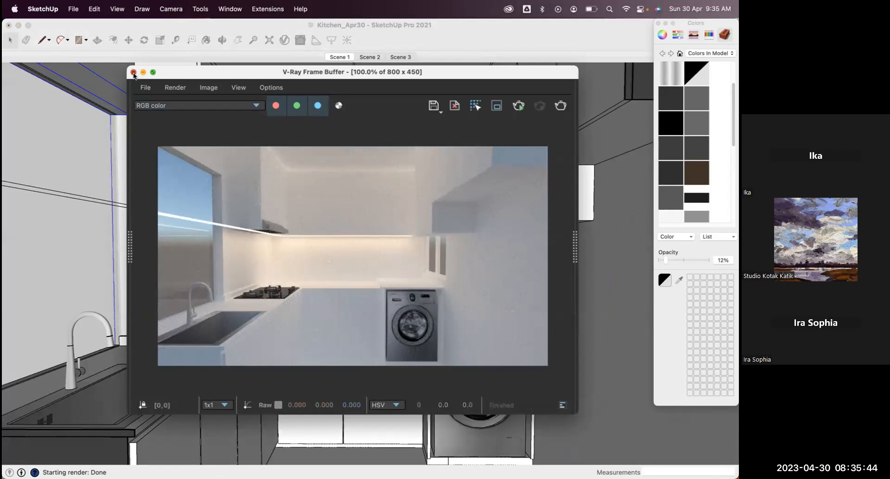
{"action": "left_click", "coordinate": [134, 72]}
Shorten the adjoining wall's strip light along the green axis to about half its length so that it ends beneath the range hood.
{"action": "left_click", "coordinate": [185, 219]}
{"action": "left_click", "coordinate": [154, 212]}
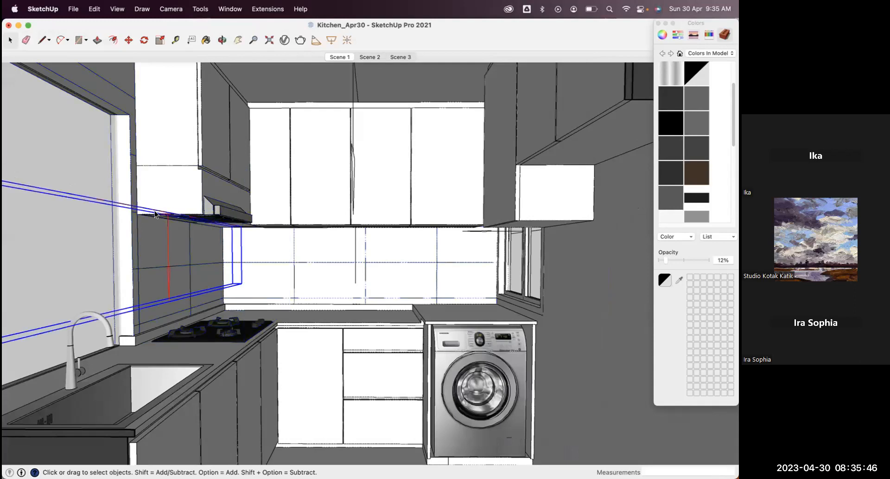
{"action": "scroll", "coordinate": [215, 260], "scroll_direction": "down", "scroll_amount": 2}
{"action": "middle_click_drag", "start_coordinate": [213, 260], "coordinate": [85, 267]}
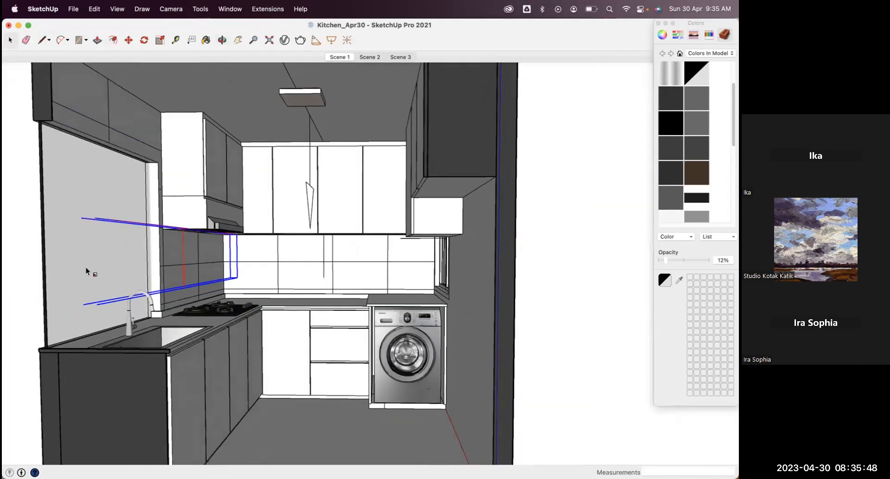
{"action": "key", "text": "s"}
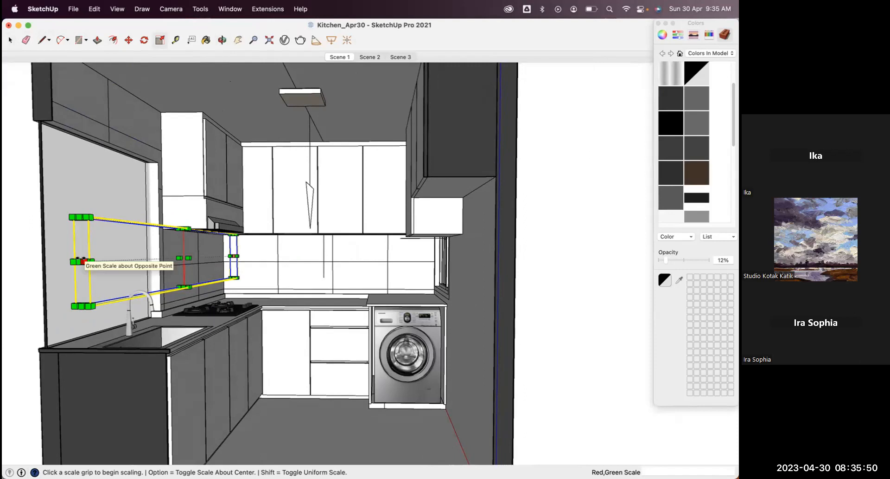
{"action": "left_click", "coordinate": [82, 260]}
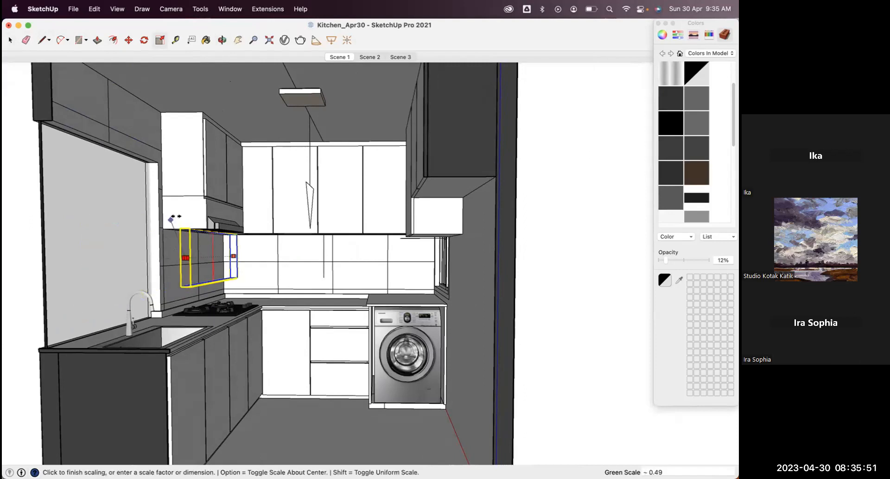
{"action": "left_click", "coordinate": [168, 195]}
Render the kitchen with the shortened strip light, inspect the result in the V-Ray frame buffer, and close it.
{"action": "mouse_move", "coordinate": [288, 237]}
{"action": "middle_mouse_down"}
{"action": "mouse_move", "coordinate": [338, 260]}
{"action": "mouse_move", "coordinate": [329, 88]}
{"action": "middle_mouse_up"}
{"action": "scroll", "coordinate": [332, 249], "scroll_direction": "down", "scroll_amount": 2}
{"action": "scroll", "coordinate": [338, 261], "scroll_direction": "up", "scroll_amount": 3}
{"action": "scroll", "coordinate": [338, 260], "scroll_direction": "up", "scroll_amount": 3}
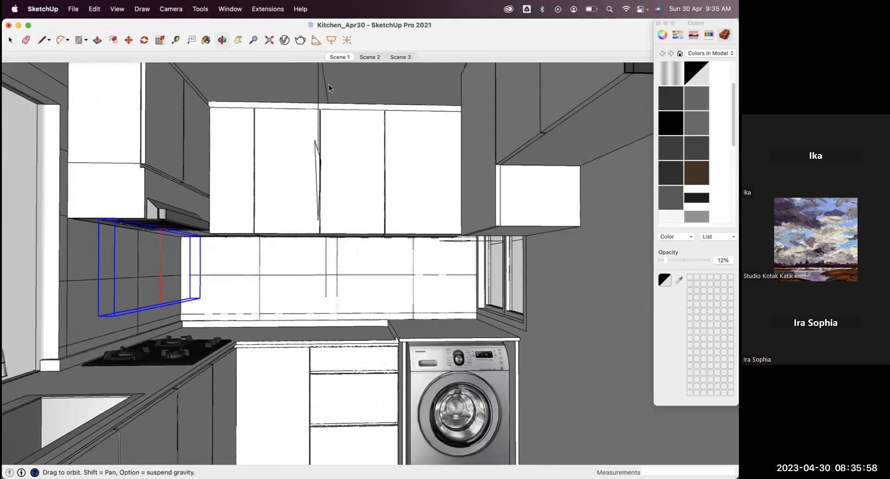
{"action": "scroll", "coordinate": [324, 252], "scroll_direction": "down", "scroll_amount": 2}
{"action": "middle_click_drag", "start_coordinate": [480, 240], "coordinate": [484, 227]}
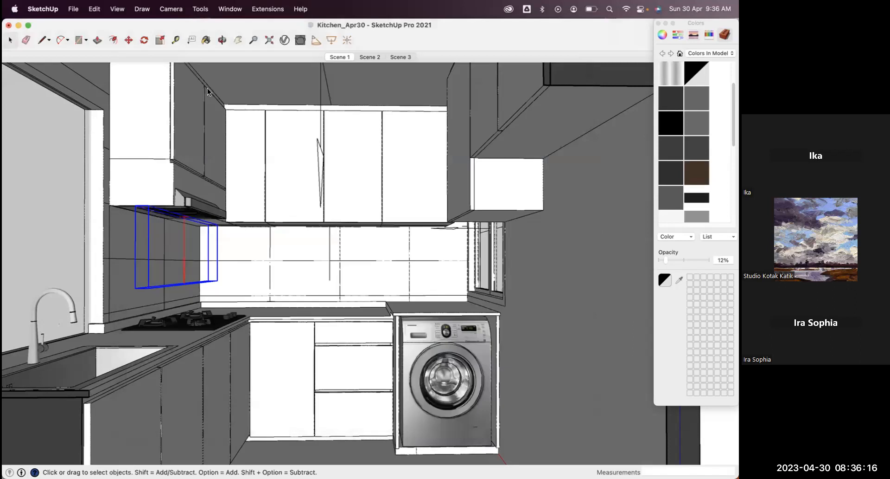
{"action": "left_click", "coordinate": [285, 41]}
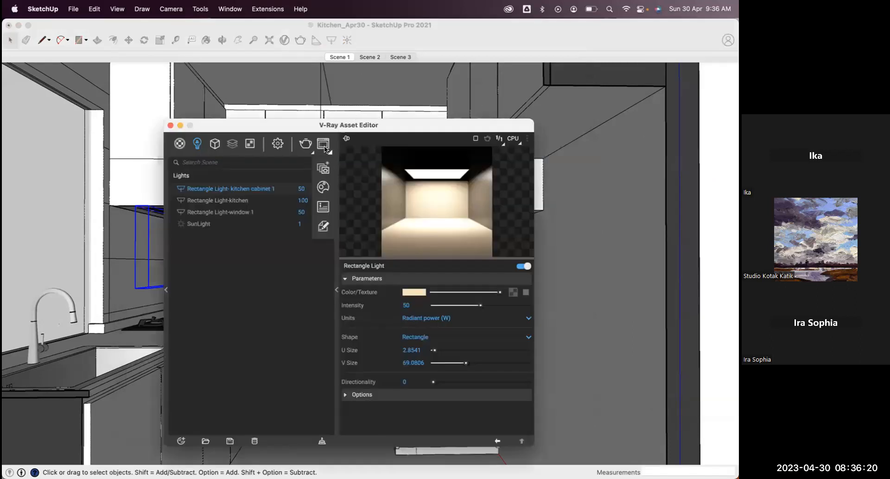
{"action": "left_click", "coordinate": [324, 144]}
{"action": "left_click", "coordinate": [169, 126]}
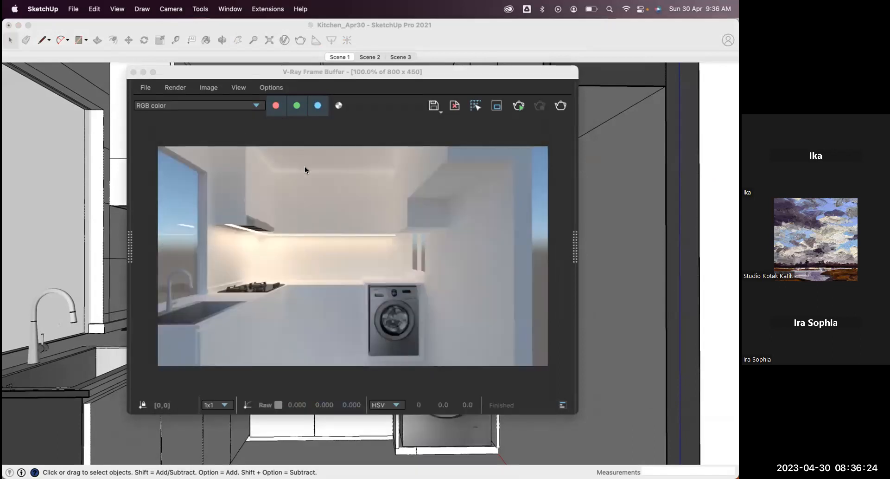
{"action": "left_click", "coordinate": [133, 72]}
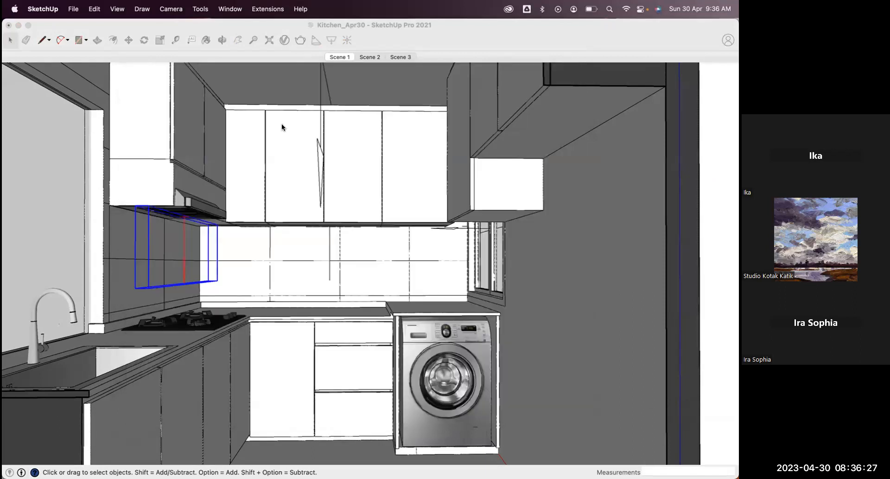
Narrow the large ceiling rectangle light from both sides along the green axis, by scale factors of about 0.76 and 0.75.
{"action": "left_click", "coordinate": [327, 88]}
{"action": "left_click", "coordinate": [320, 80]}
{"action": "middle_click_drag", "start_coordinate": [324, 83], "coordinate": [288, 161]}
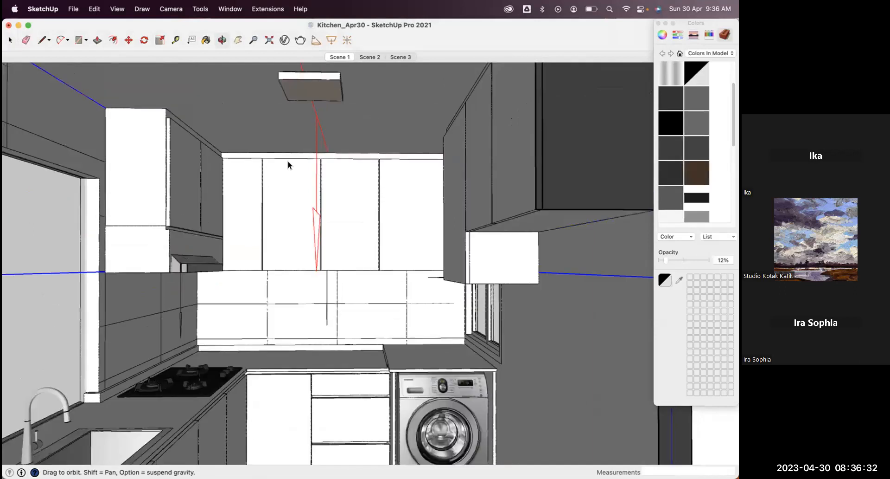
{"action": "scroll", "coordinate": [288, 162], "scroll_direction": "down", "scroll_amount": 2}
{"action": "scroll", "coordinate": [179, 183], "scroll_direction": "down", "scroll_amount": 5}
{"action": "middle_click_drag", "start_coordinate": [435, 177], "coordinate": [455, 201]}
{"action": "key", "text": "s"}
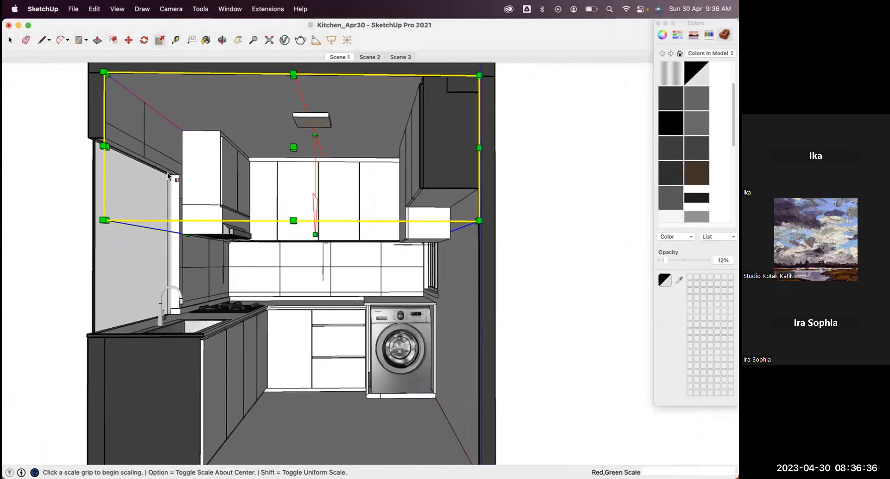
{"action": "left_click", "coordinate": [192, 185]}
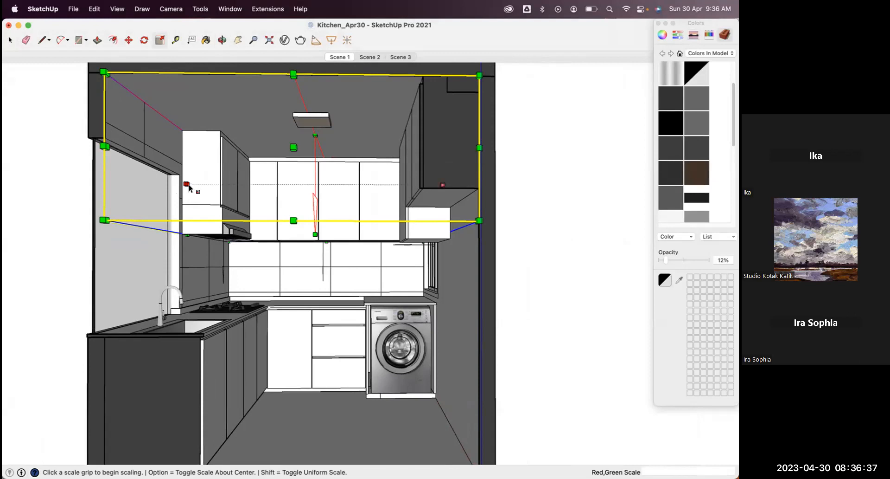
{"action": "left_click", "coordinate": [244, 144]}
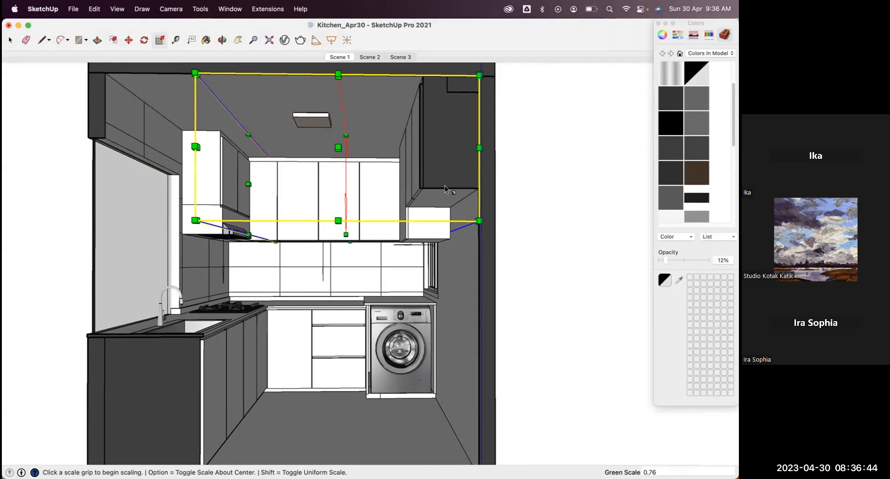
{"action": "left_click", "coordinate": [480, 148]}
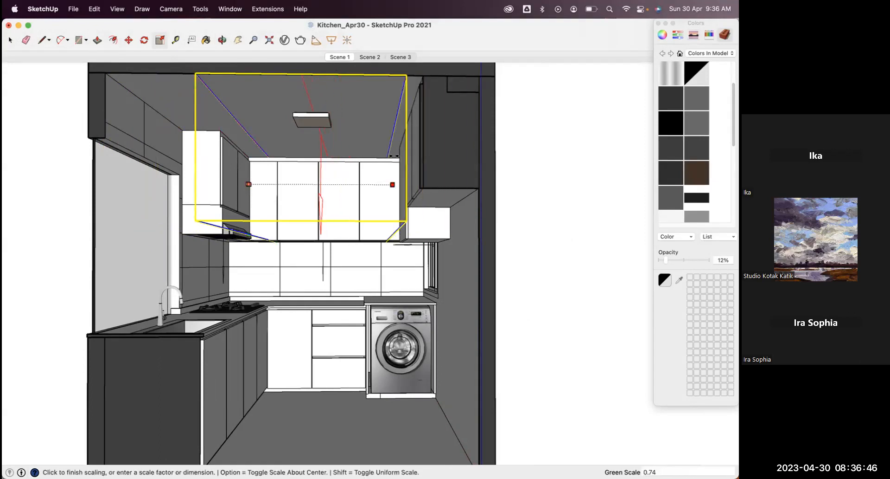
{"action": "left_click", "coordinate": [361, 195]}
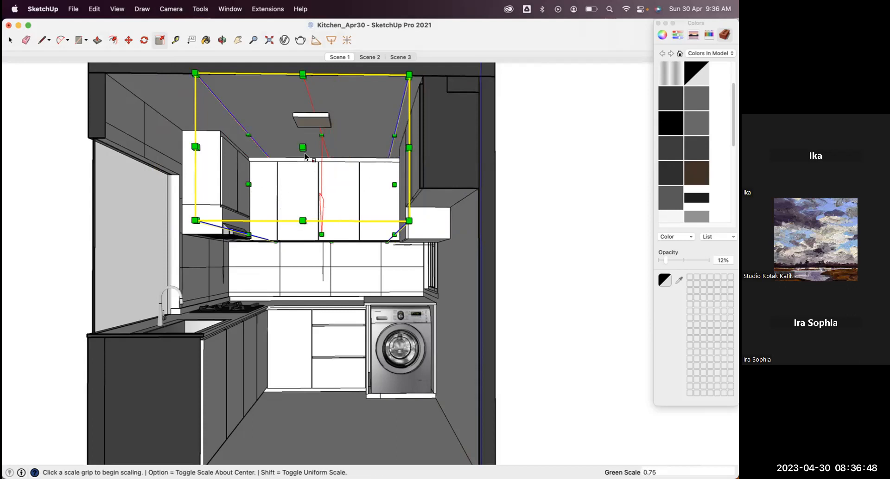
Scale the ceiling rectangle light along the red axis by about 0.74 to reduce its depth.
{"action": "left_click", "coordinate": [306, 159]}
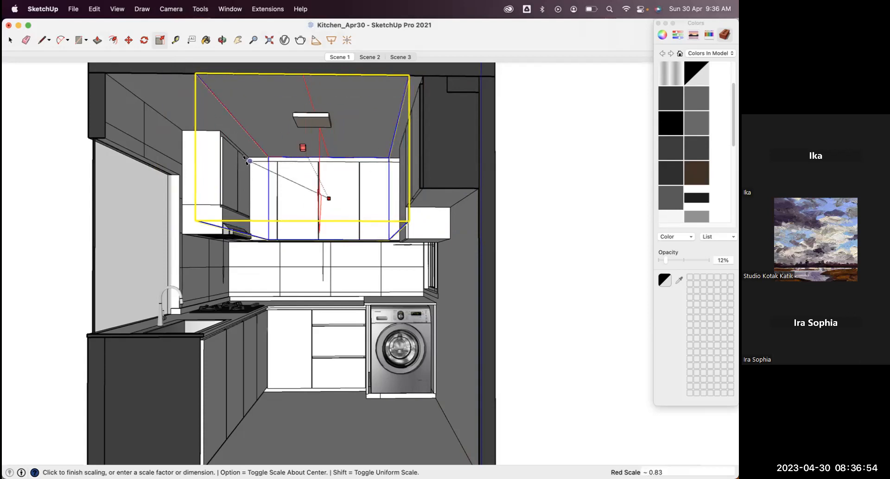
{"action": "scroll", "coordinate": [246, 158], "scroll_direction": "up", "scroll_amount": 5}
{"action": "scroll", "coordinate": [240, 152], "scroll_direction": "up", "scroll_amount": 6}
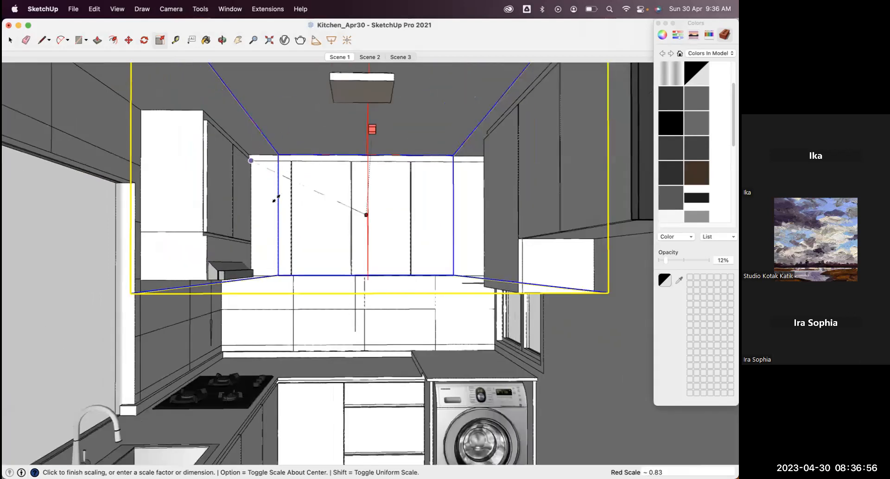
{"action": "left_click", "coordinate": [385, 93]}
{"action": "scroll", "coordinate": [328, 187], "scroll_direction": "down", "scroll_amount": 10}
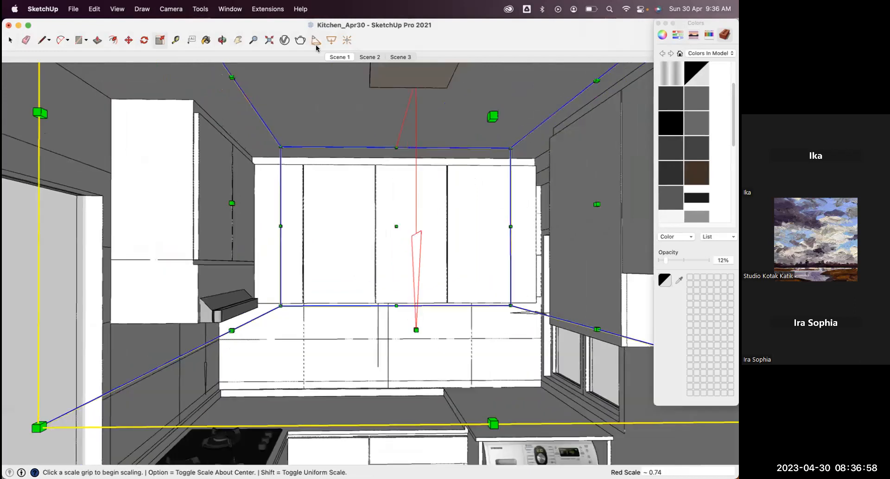
{"action": "key", "text": "space"}
Render the kitchen with the reduced ceiling light in view, and close the frame buffer.
{"action": "scroll", "coordinate": [351, 236], "scroll_direction": "up", "scroll_amount": 3}
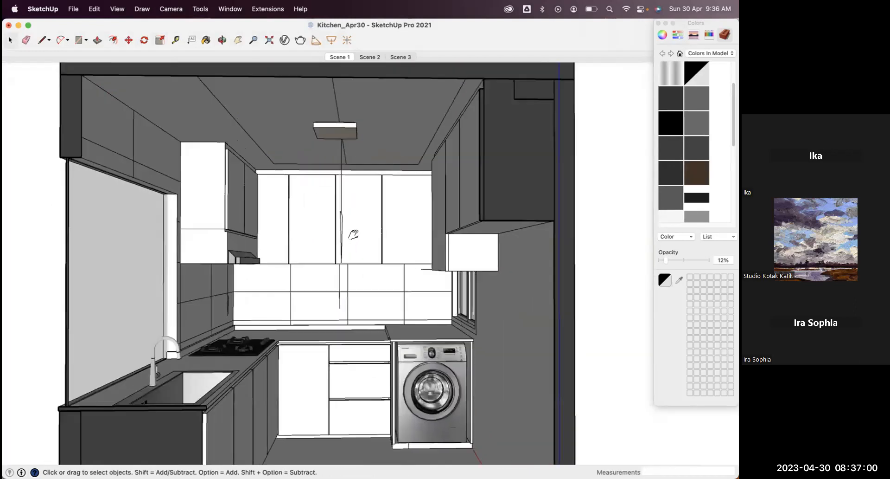
{"action": "middle_click_drag", "start_coordinate": [354, 236], "coordinate": [320, 207]}
{"action": "scroll", "coordinate": [341, 226], "scroll_direction": "up", "scroll_amount": 2}
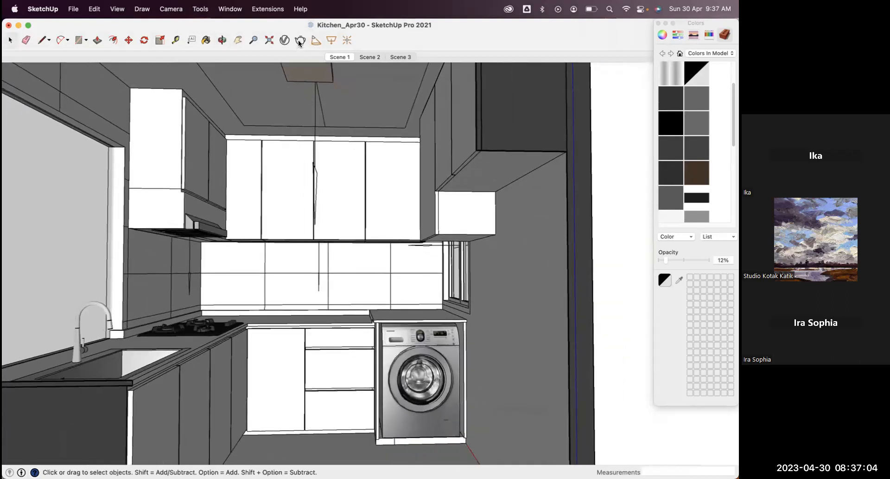
{"action": "left_click", "coordinate": [300, 40]}
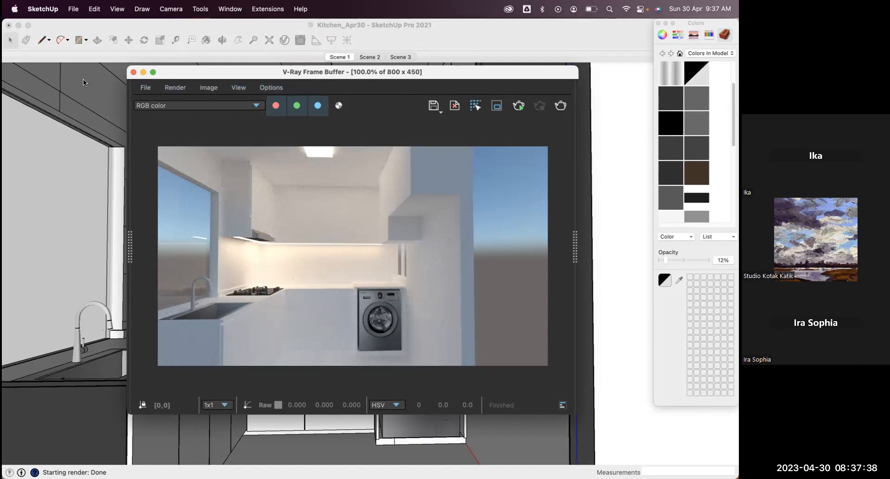
{"action": "left_click", "coordinate": [132, 72]}
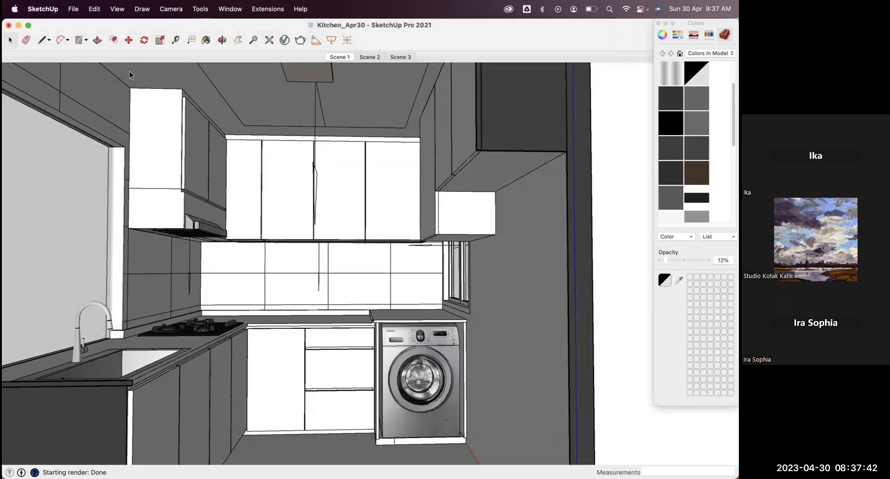
Switch to Chrome and bring up the open 3D Warehouse page in the second browser window.
{"action": "key", "text": "super+Tab"}
{"action": "key", "text": "super+Tab"}
{"action": "key", "text": "super+Tab"}
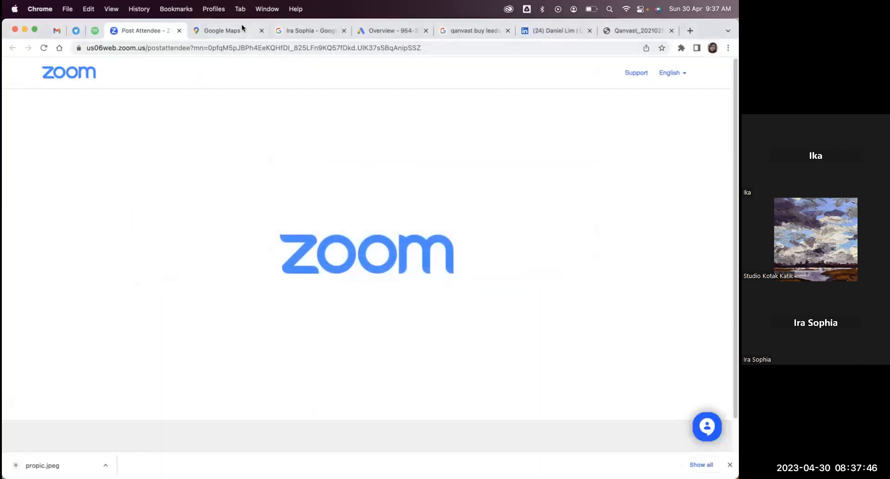
{"action": "left_click", "coordinate": [267, 9]}
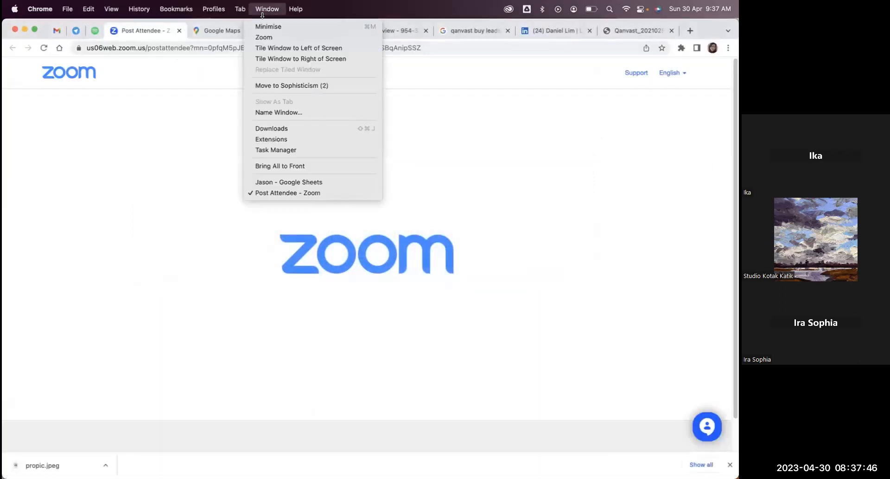
{"action": "left_click", "coordinate": [287, 181]}
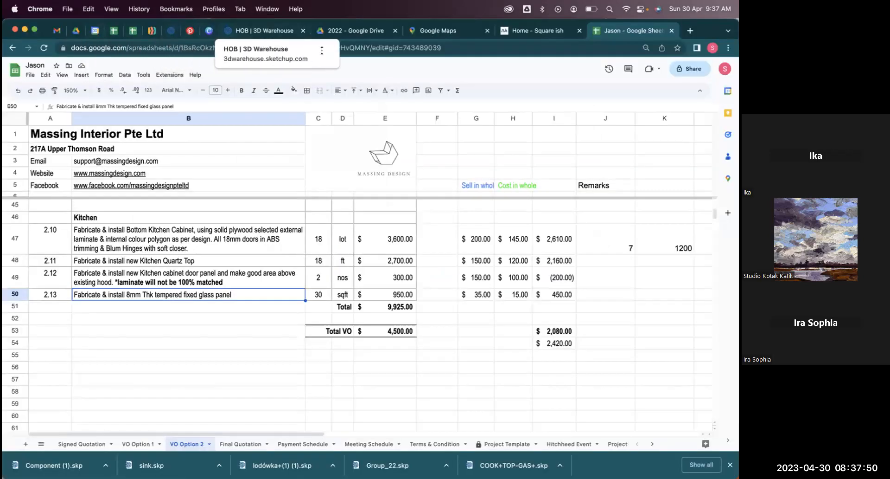
{"action": "left_click", "coordinate": [288, 30]}
Search 3D Warehouse for "hanging light" and browse the results limited to models.
{"action": "type", "text": "hanging l"}
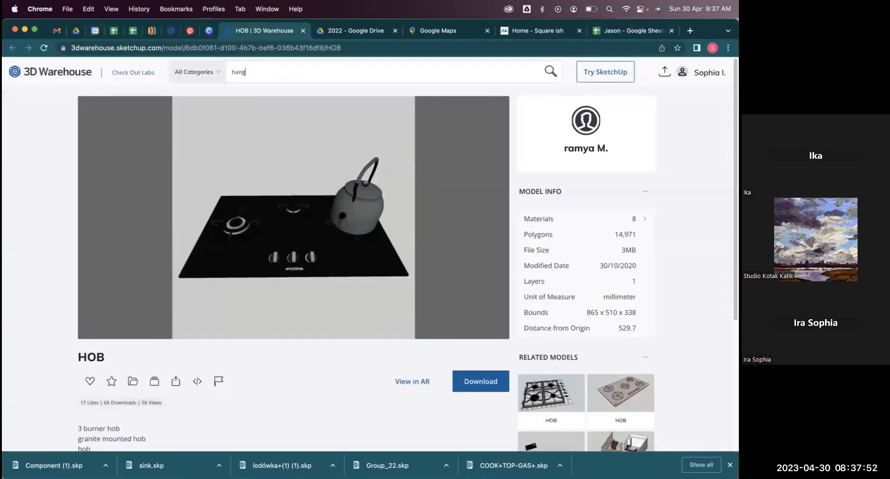
{"action": "key", "text": "Return"}
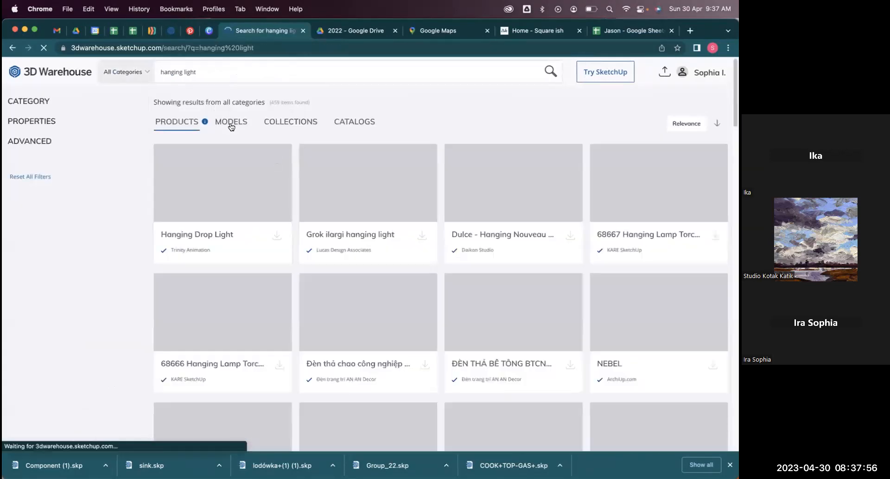
{"action": "left_click", "coordinate": [231, 123]}
{"action": "scroll", "coordinate": [517, 332], "scroll_direction": "down", "scroll_amount": 1}
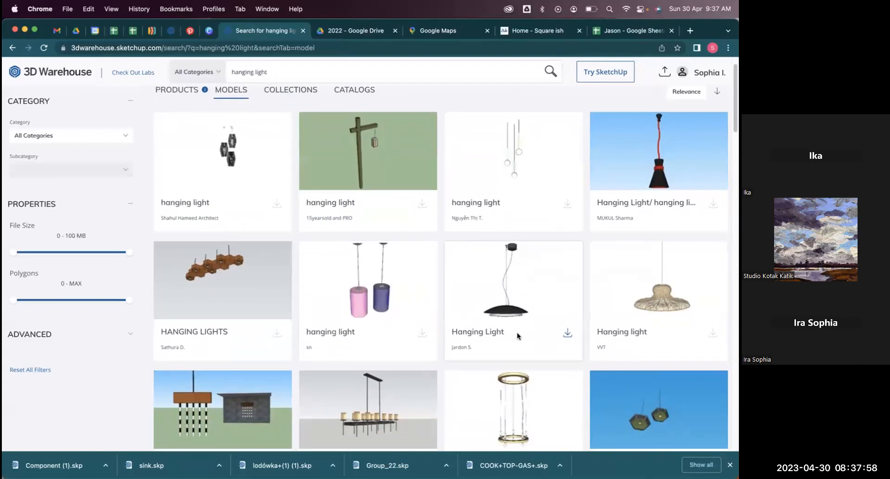
{"action": "scroll", "coordinate": [539, 338], "scroll_direction": "down", "scroll_amount": 1}
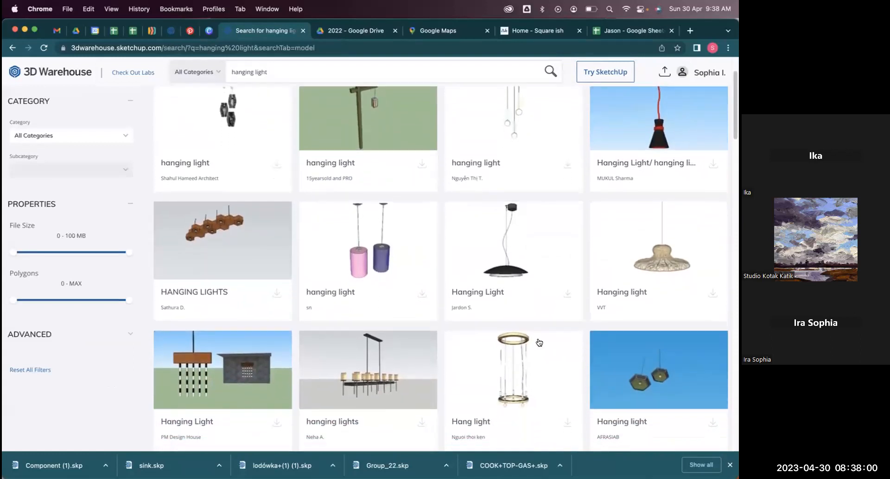
{"action": "scroll", "coordinate": [538, 342], "scroll_direction": "down", "scroll_amount": 1}
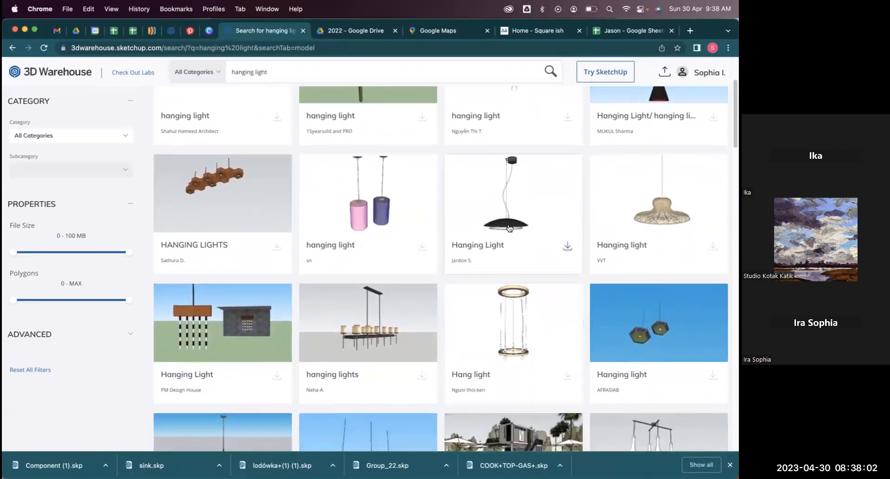
{"action": "scroll", "coordinate": [508, 231], "scroll_direction": "down", "scroll_amount": 1}
{"action": "left_click", "coordinate": [492, 228], "text": "super"}
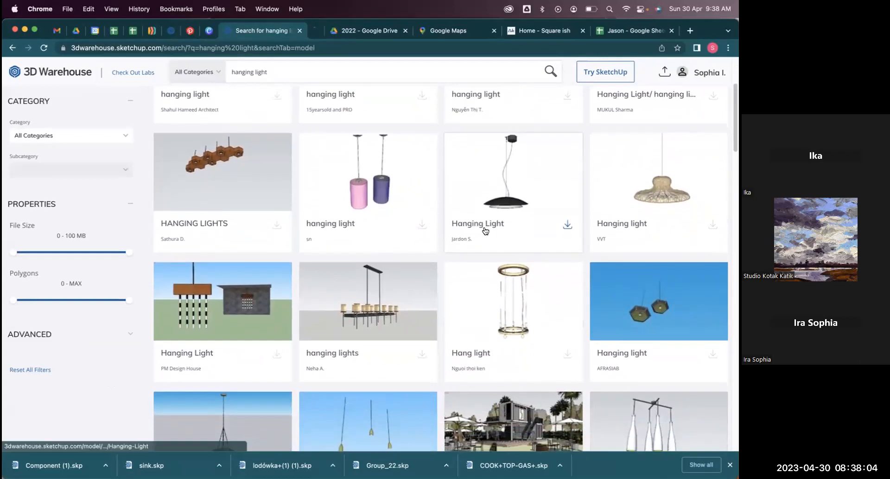
{"action": "left_click", "coordinate": [335, 31]}
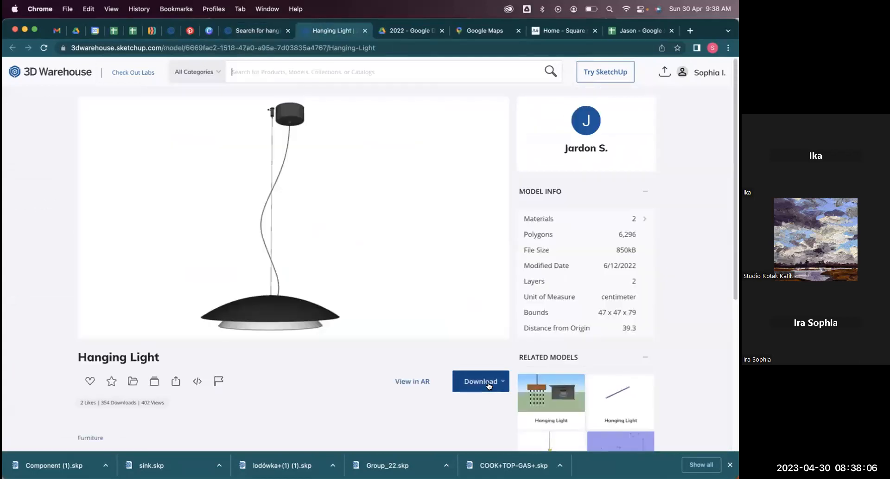
{"action": "left_click", "coordinate": [487, 384]}
{"action": "left_click", "coordinate": [477, 292]}
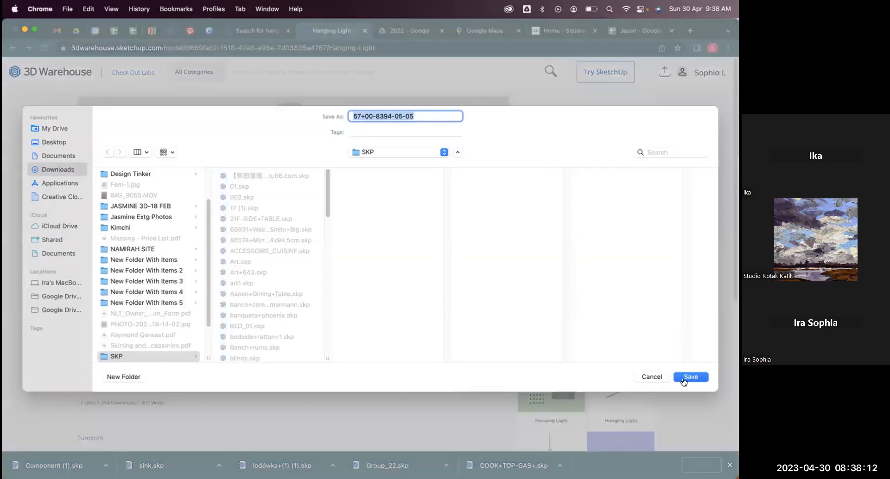
{"action": "left_click", "coordinate": [684, 379]}
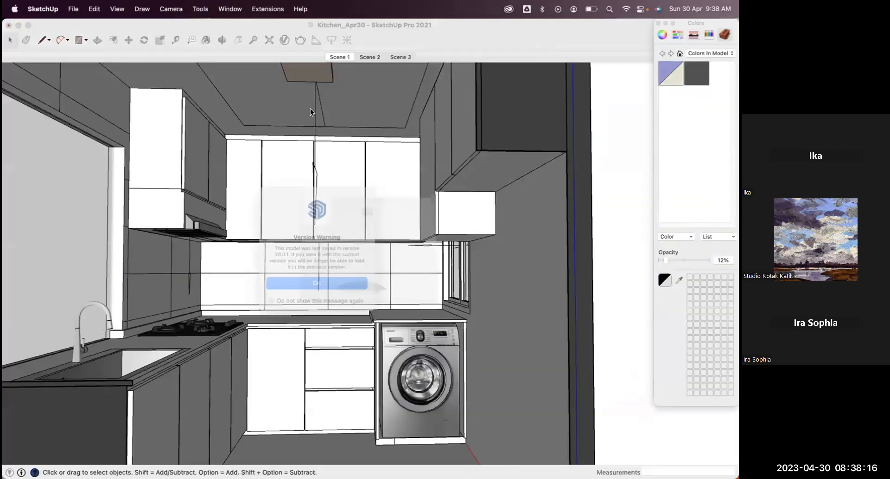
Copy the entire pendant from the downloaded SketchUp file, then return to the kitchen model and save it.
{"action": "key", "text": "Return"}
{"action": "key", "text": "super+a"}
{"action": "key", "text": "super+c"}
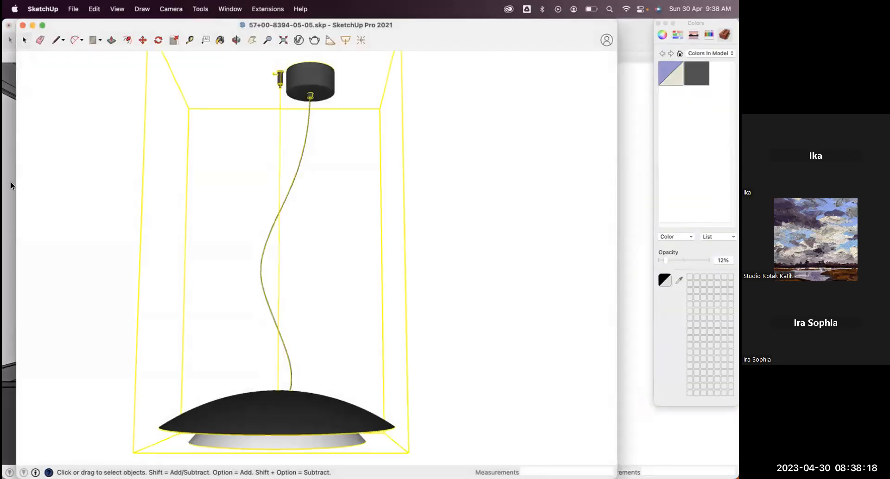
{"action": "left_click", "coordinate": [11, 182]}
{"action": "key", "text": "super+s"}
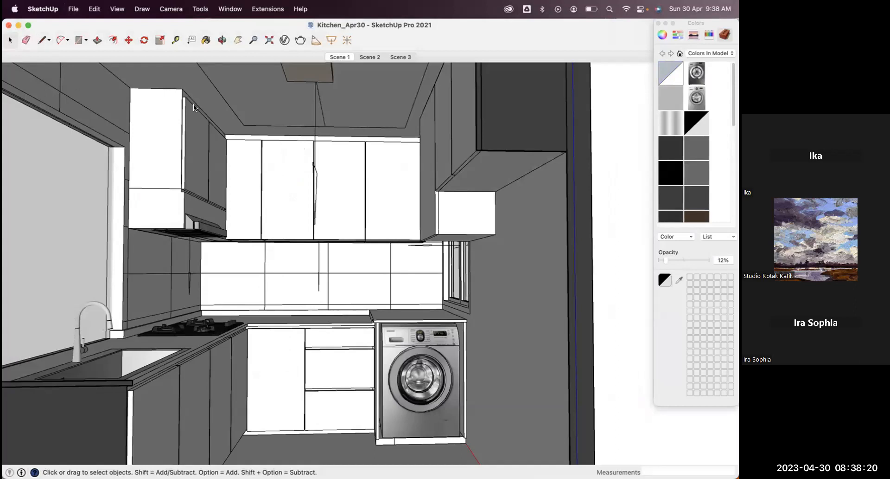
Paste the pendant light into the kitchen near the window above the sink.
{"action": "mouse_move", "coordinate": [193, 104]}
{"action": "middle_mouse_down"}
{"action": "mouse_move", "coordinate": [166, 137]}
{"action": "mouse_move", "coordinate": [188, 117]}
{"action": "middle_mouse_up"}
{"action": "scroll", "coordinate": [189, 118], "scroll_direction": "up", "scroll_amount": 2}
{"action": "key", "text": "super+v"}
{"action": "left_click", "coordinate": [190, 123]}
Move the pendant so it hangs from the ceiling in front of the window, above the sink.
{"action": "key", "text": "m"}
{"action": "left_click", "coordinate": [220, 180]}
{"action": "left_click", "coordinate": [173, 142]}
{"action": "left_click", "coordinate": [174, 142]}
{"action": "left_click", "coordinate": [131, 234]}
{"action": "left_click", "coordinate": [132, 235]}
{"action": "left_click", "coordinate": [188, 94]}
{"action": "left_click", "coordinate": [189, 94]}
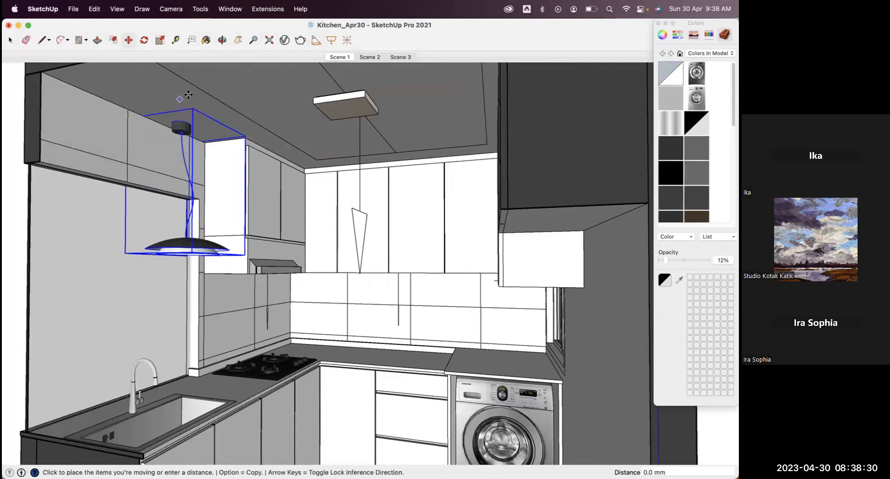
{"action": "left_click", "coordinate": [190, 95]}
Sample the cream material from the ceiling light panel and paint the pendant's inner disc with it.
{"action": "middle_click_drag", "start_coordinate": [293, 173], "coordinate": [261, 77]}
{"action": "middle_click_drag", "start_coordinate": [268, 109], "coordinate": [222, 161]}
{"action": "middle_click_drag", "start_coordinate": [229, 99], "coordinate": [246, 133]}
{"action": "middle_click_drag", "start_coordinate": [249, 95], "coordinate": [246, 408]}
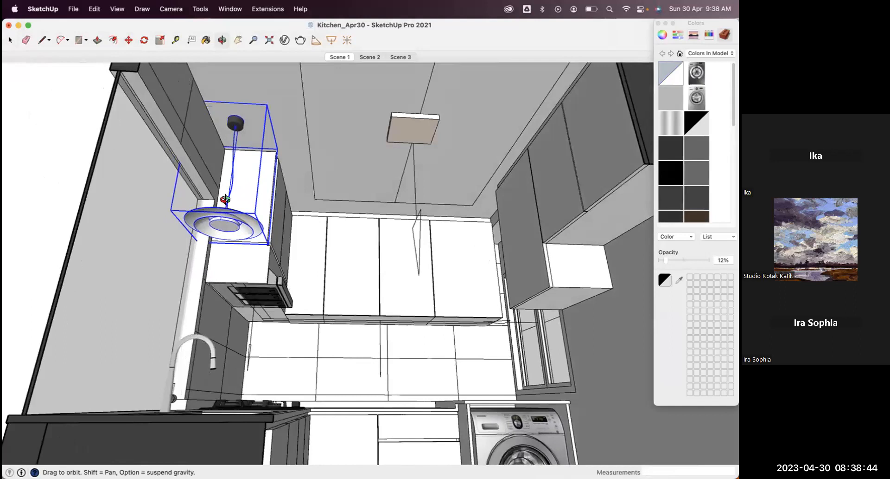
{"action": "middle_click_drag", "start_coordinate": [254, 214], "coordinate": [286, 241]}
{"action": "middle_click_drag", "start_coordinate": [293, 210], "coordinate": [325, 230]}
{"action": "middle_click_drag", "start_coordinate": [488, 153], "coordinate": [479, 169]}
{"action": "scroll", "coordinate": [472, 166], "scroll_direction": "up", "scroll_amount": 2}
{"action": "scroll", "coordinate": [474, 172], "scroll_direction": "up", "scroll_amount": 3}
{"action": "left_click", "coordinate": [479, 169], "text": "super"}
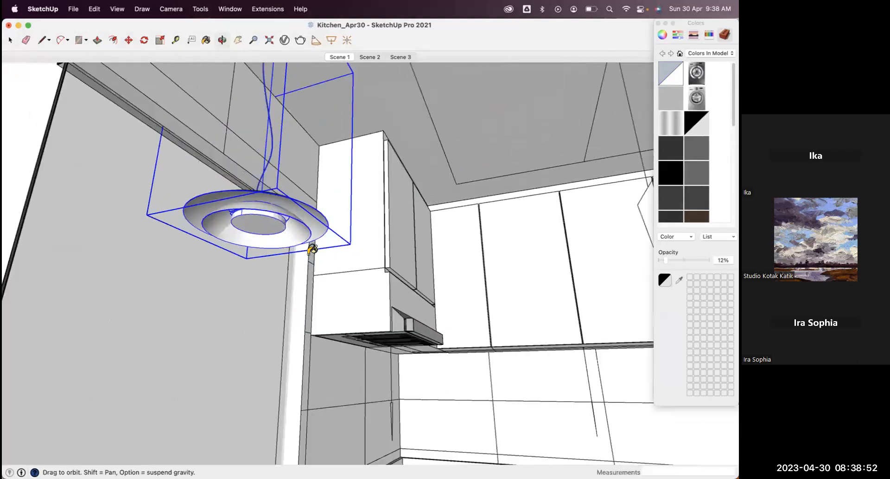
{"action": "key", "text": "space"}
{"action": "key", "text": "Escape"}
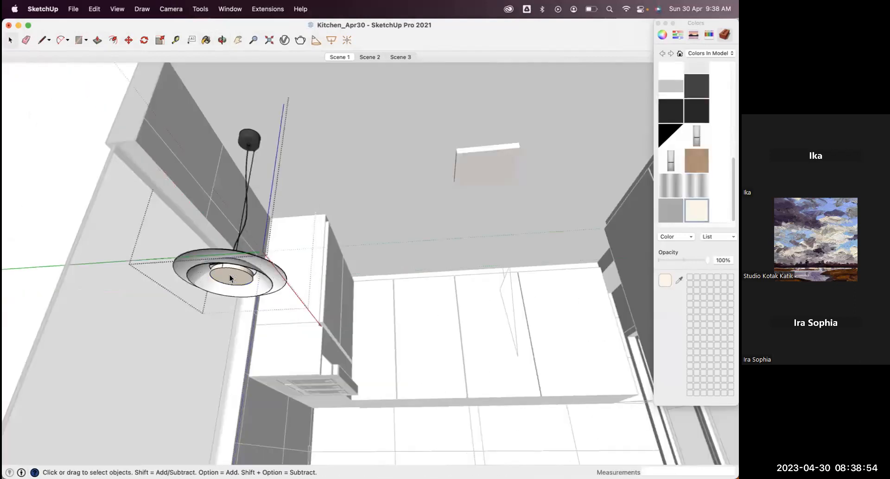
Place a V-Ray omni light at the centre of the pendant's inner disc.
{"action": "scroll", "coordinate": [229, 274], "scroll_direction": "up", "scroll_amount": 4}
{"action": "middle_click_drag", "start_coordinate": [267, 251], "coordinate": [249, 286]}
{"action": "scroll", "coordinate": [249, 286], "scroll_direction": "down", "scroll_amount": 3}
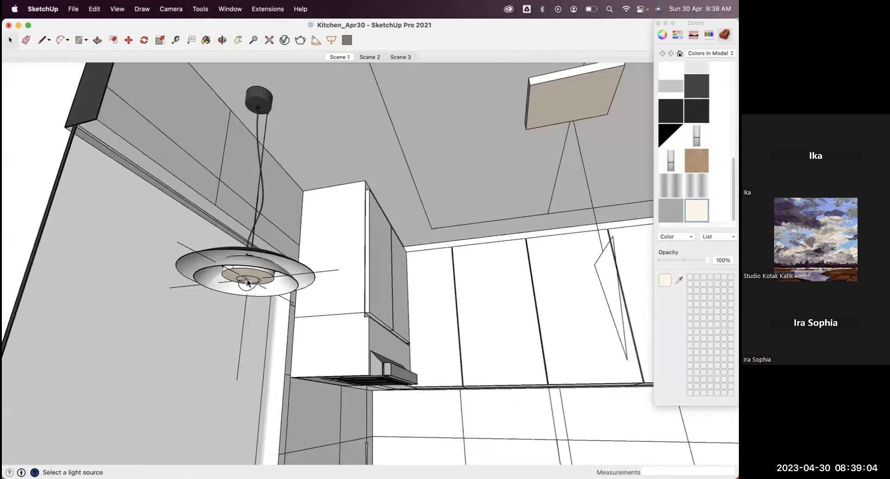
{"action": "scroll", "coordinate": [247, 280], "scroll_direction": "up", "scroll_amount": 5}
{"action": "key", "text": "space"}
Move the omni light about 51 mm straight down so it sits below the pendant's disc.
{"action": "left_click", "coordinate": [243, 298]}
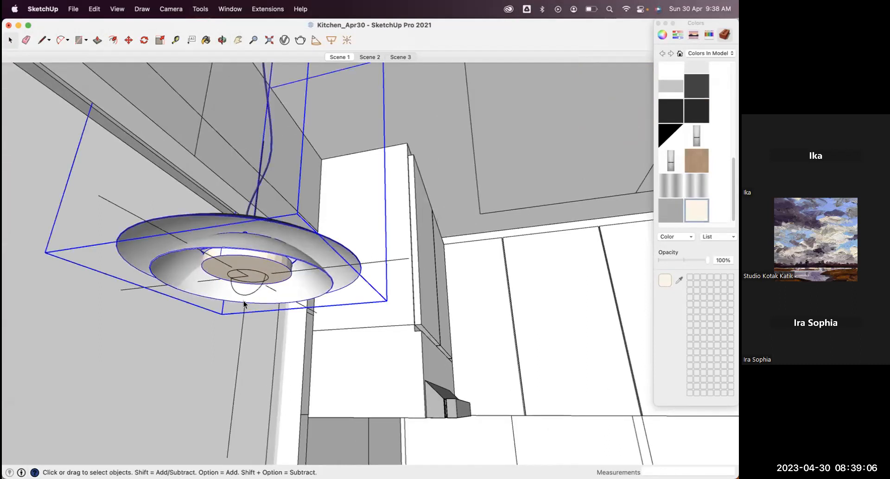
{"action": "left_click", "coordinate": [245, 304]}
{"action": "key", "text": "m"}
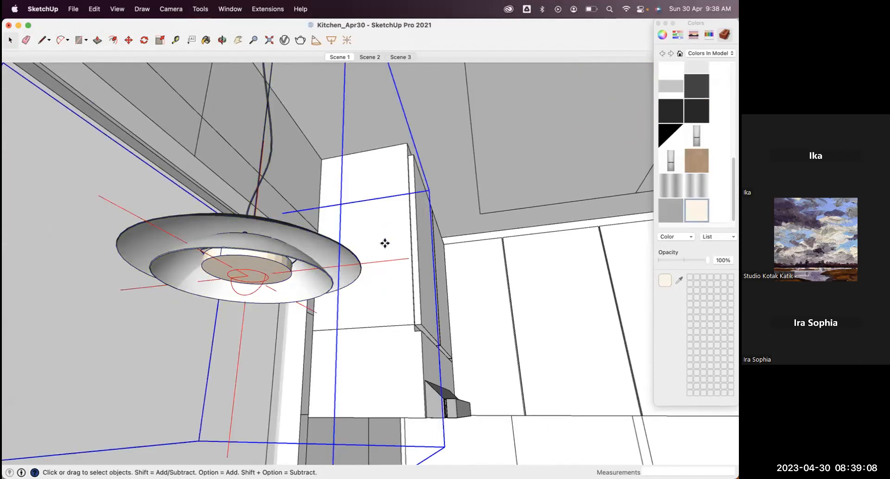
{"action": "left_click", "coordinate": [385, 243]}
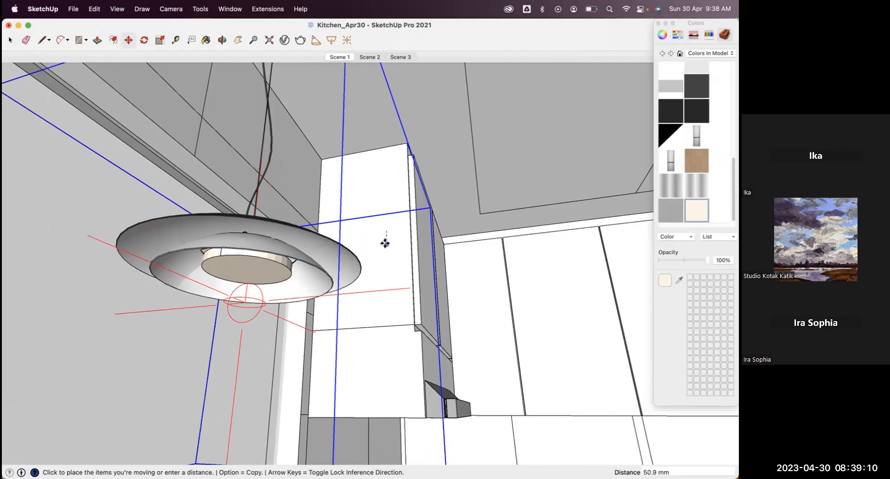
{"action": "left_click", "coordinate": [385, 245]}
{"action": "key", "text": "space"}
{"action": "left_click_drag", "start_coordinate": [409, 238], "coordinate": [260, 251]}
{"action": "middle_click_drag", "start_coordinate": [260, 251], "coordinate": [376, 90]}
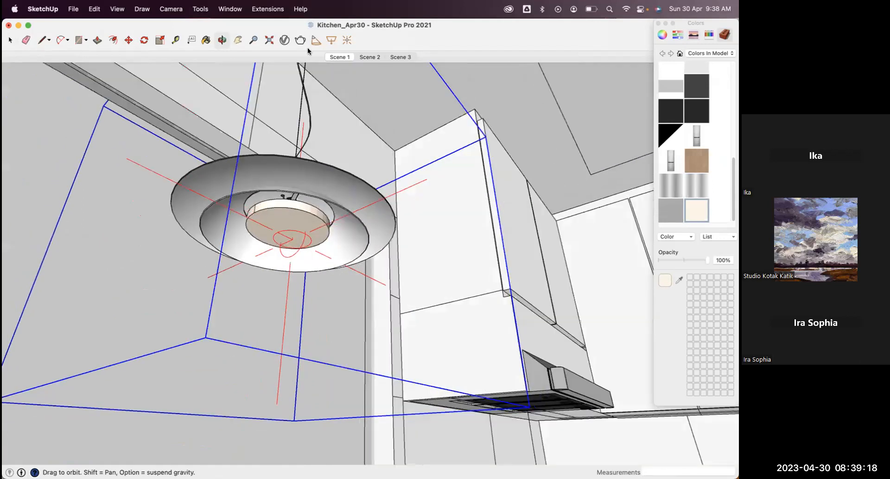
Rename the omni light as "Omni Light-hanging light 1" in the V-Ray Asset Editor's list of lights.
{"action": "left_click", "coordinate": [279, 42]}
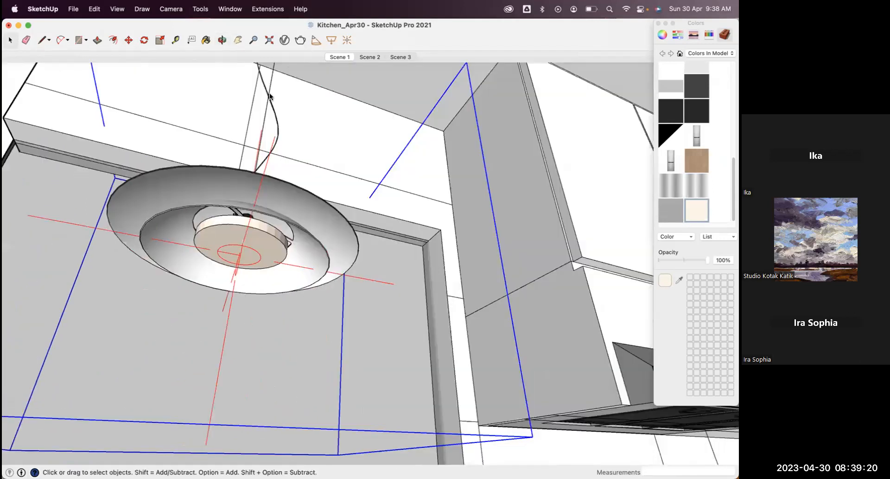
{"action": "left_click", "coordinate": [197, 143]}
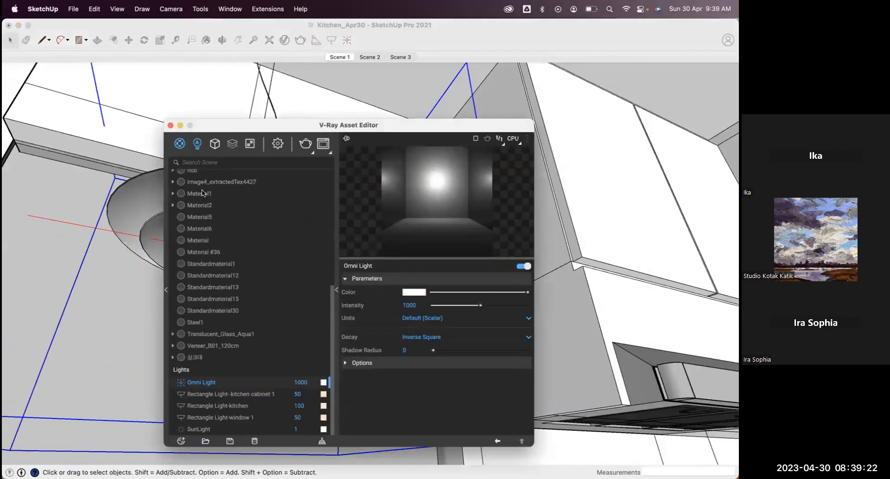
{"action": "double_click", "coordinate": [254, 189]}
{"action": "type", "text": "-har"}
{"action": "type", "text": "ging ligh"}
{"action": "type", "text": "t 1"}
{"action": "key", "text": "Return"}
Set the omni light's units to Radiant power (W) and its colour temperature to 4500 K.
{"action": "left_click", "coordinate": [430, 318]}
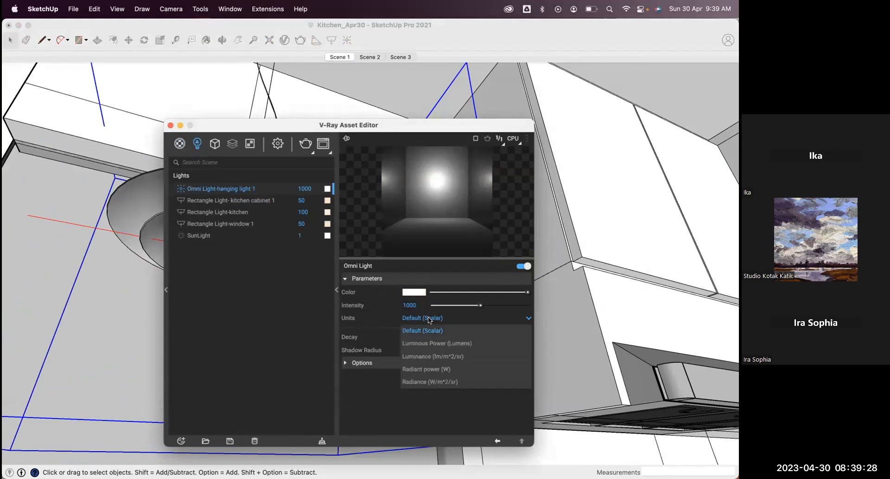
{"action": "left_click", "coordinate": [444, 369]}
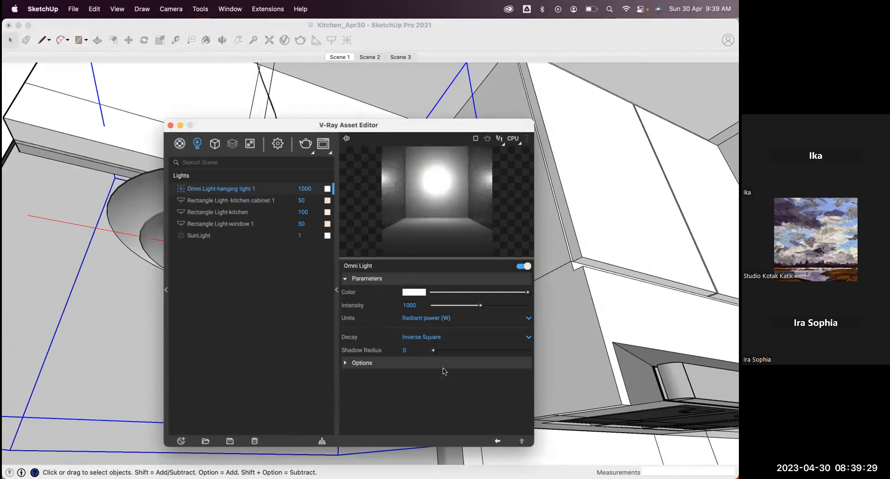
{"action": "left_click", "coordinate": [416, 292]}
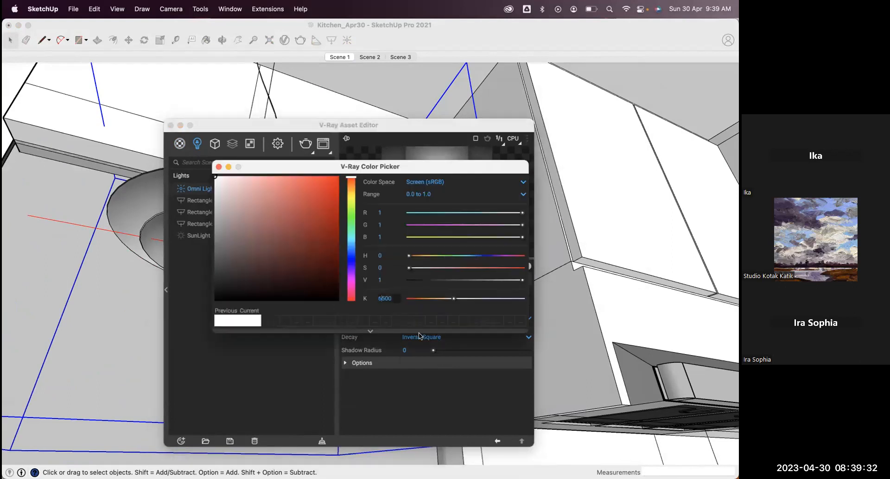
{"action": "key", "text": "Return"}
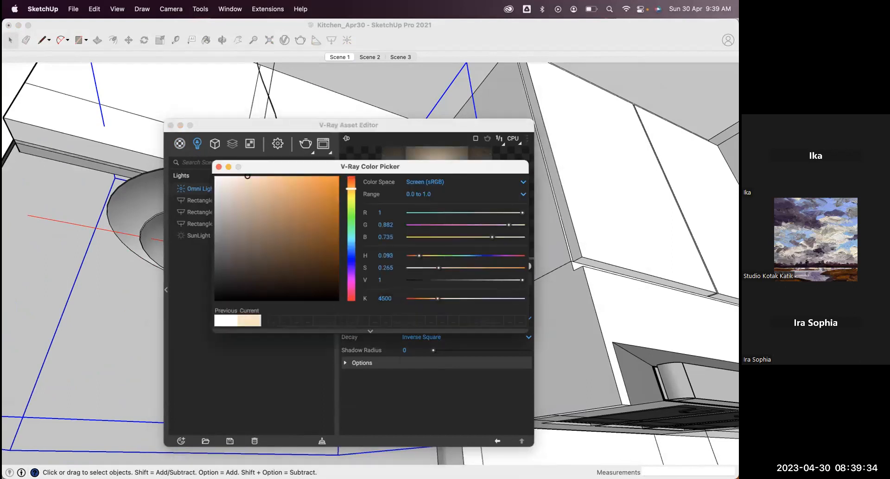
{"action": "left_click", "coordinate": [220, 167]}
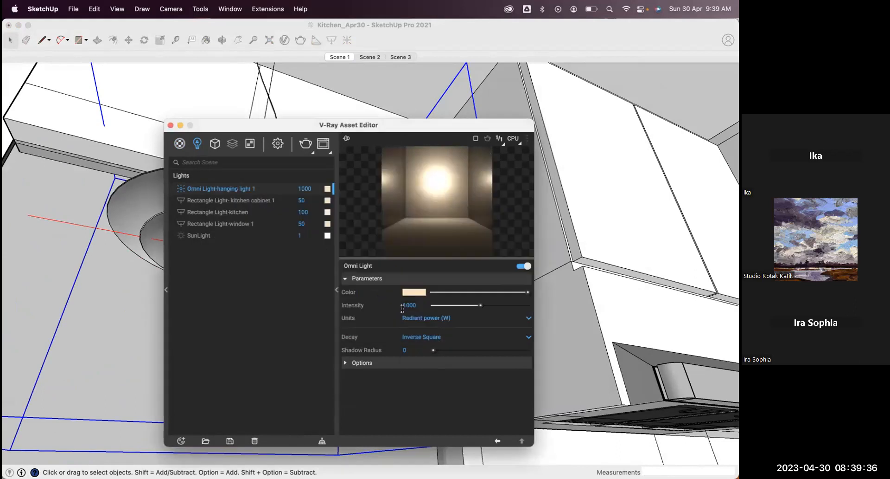
Set the omni light's intensity to 100 and close the Asset Editor.
{"action": "double_click", "coordinate": [413, 305]}
{"action": "type", "text": "500"}
{"action": "key", "text": "Return"}
{"action": "double_click", "coordinate": [419, 306]}
{"action": "type", "text": "100"}
{"action": "key", "text": "Return"}
{"action": "left_click", "coordinate": [171, 125]}
Render Scene 3 with V-Ray to check the pendant's light, and close the frame buffer.
{"action": "middle_click_drag", "start_coordinate": [300, 223], "coordinate": [389, 254]}
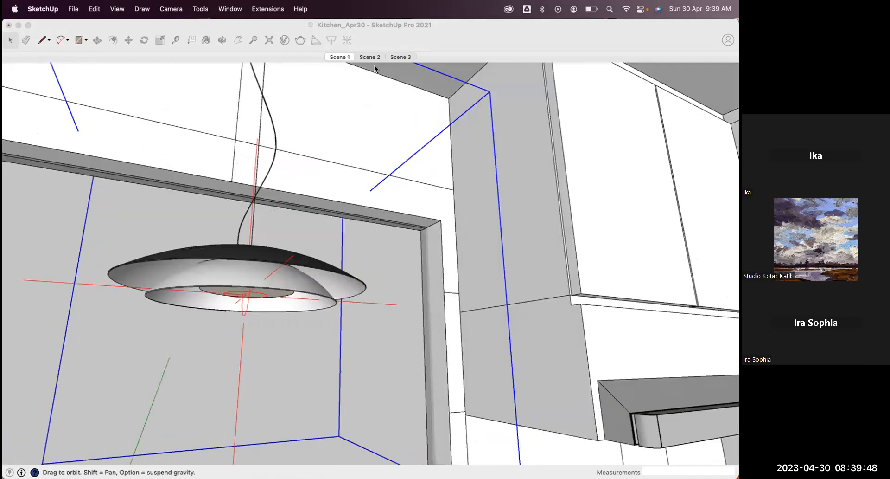
{"action": "scroll", "coordinate": [374, 65], "scroll_direction": "down", "scroll_amount": 10}
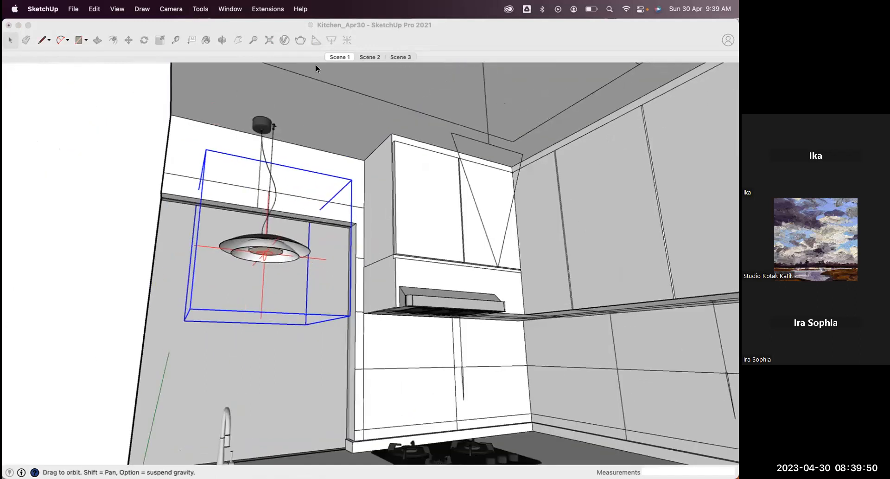
{"action": "middle_click_drag", "start_coordinate": [299, 34], "coordinate": [293, 41], "text": "shift"}
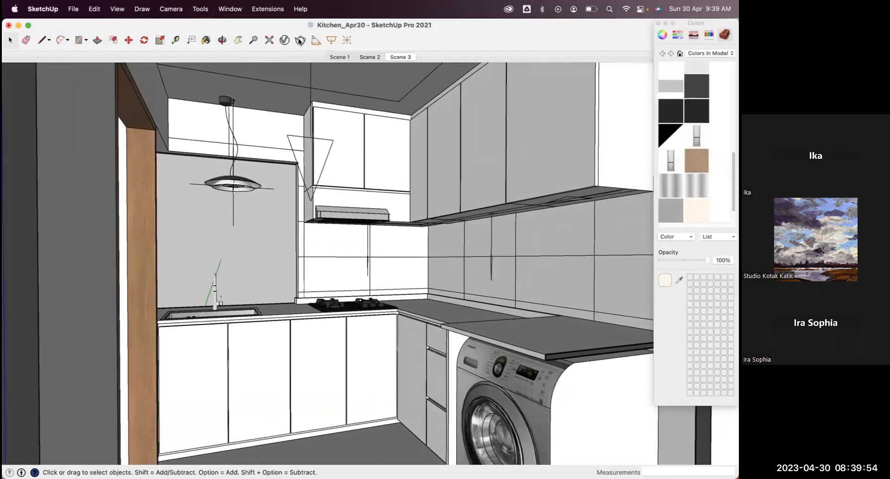
{"action": "left_click", "coordinate": [300, 40]}
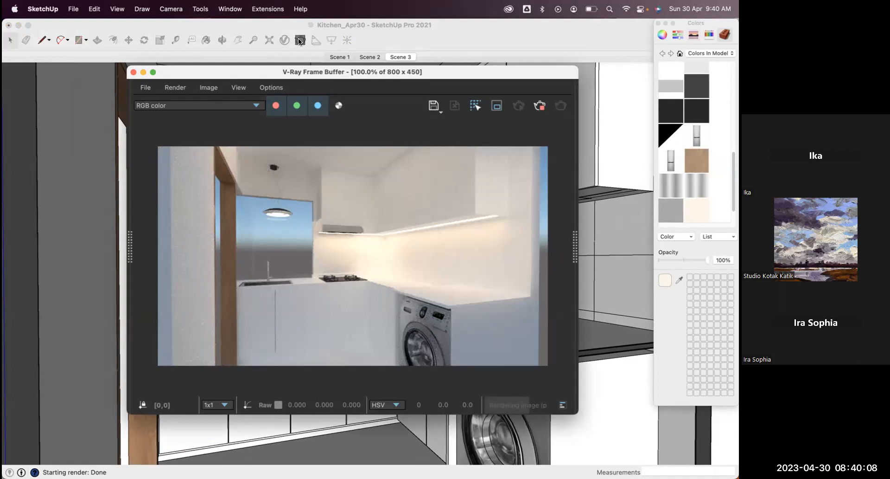
{"action": "left_click", "coordinate": [132, 73]}
Replace the pendant's omni light with a V-Ray spot light pointing down from the centre of the inner disc.
{"action": "left_click", "coordinate": [231, 187]}
{"action": "key", "text": "Delete"}
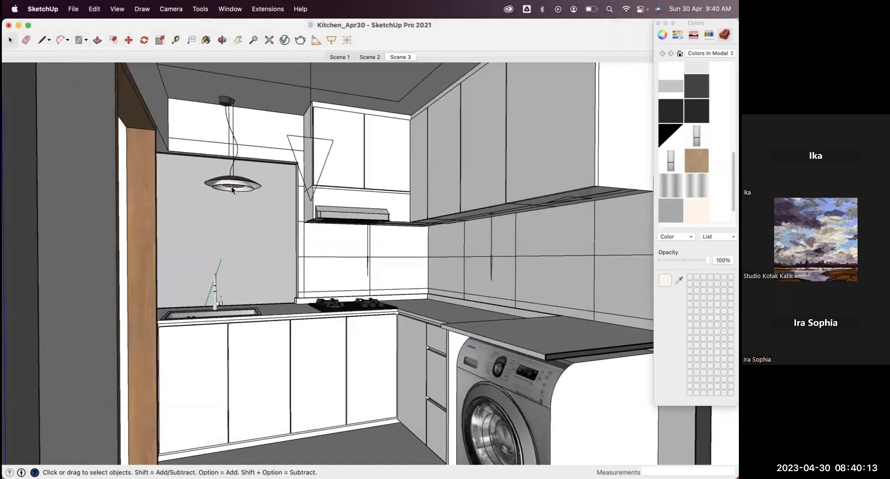
{"action": "left_click", "coordinate": [314, 43]}
{"action": "middle_click_drag", "start_coordinate": [229, 193], "coordinate": [229, 194]}
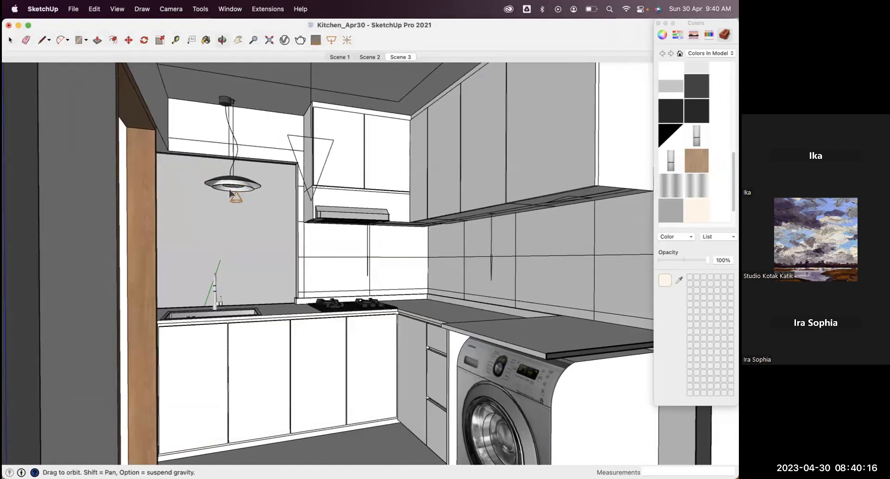
{"action": "scroll", "coordinate": [230, 193], "scroll_direction": "up", "scroll_amount": 4}
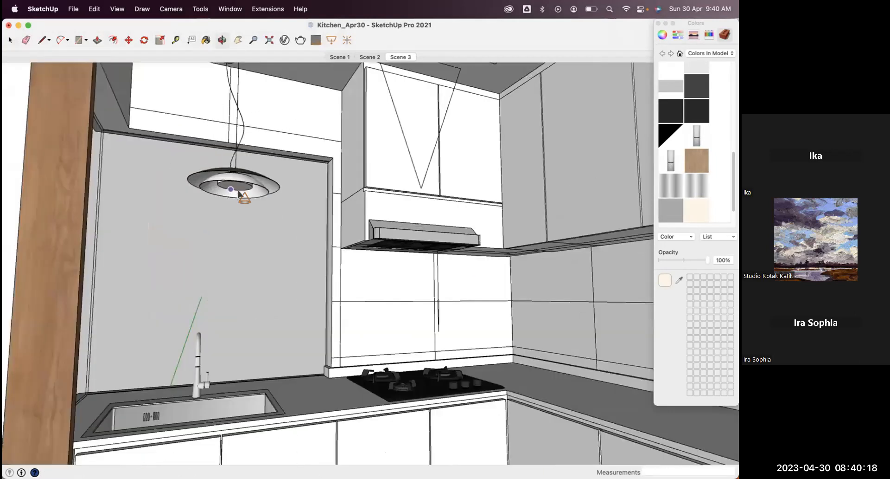
{"action": "scroll", "coordinate": [237, 189], "scroll_direction": "up", "scroll_amount": 5}
{"action": "left_click", "coordinate": [238, 187]}
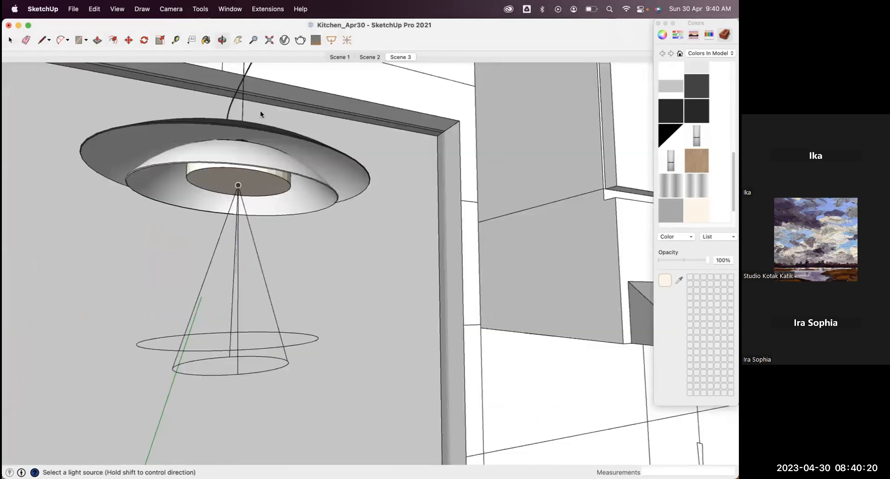
Rename the spot light as "Spot Light- hanging light 1" in the V-Ray Asset Editor.
{"action": "left_click", "coordinate": [285, 40]}
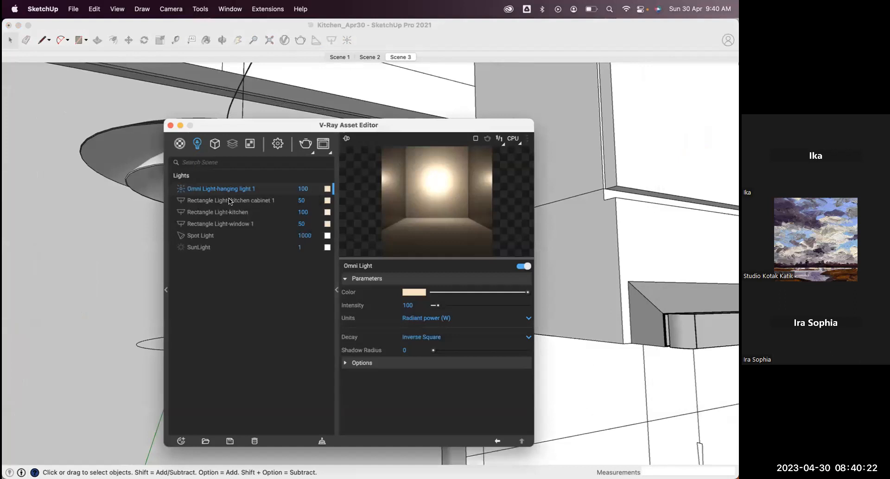
{"action": "left_click", "coordinate": [217, 236]}
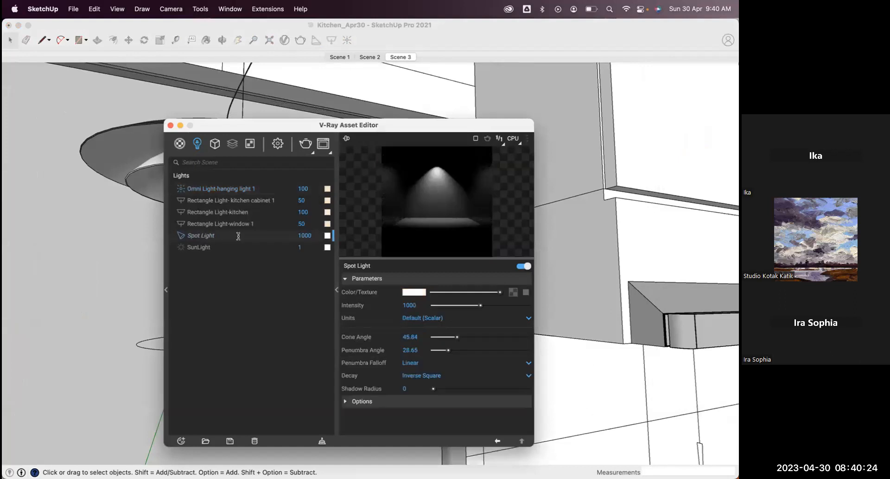
{"action": "type", "text": "hangd"}
{"action": "type", "text": "ng light 1"}
{"action": "key", "text": "Return"}
Set the spot light's units to Radiant power (W) and its colour temperature to 4500 K.
{"action": "left_click", "coordinate": [414, 318]}
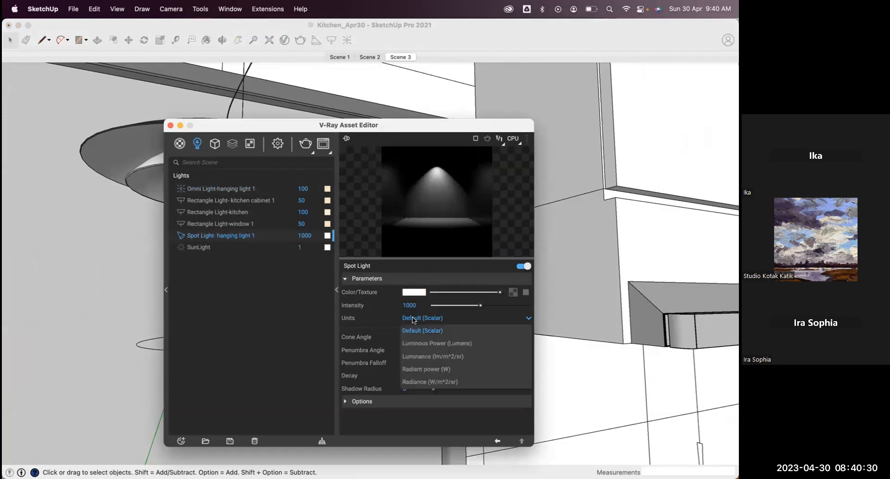
{"action": "left_click", "coordinate": [422, 369]}
{"action": "left_click", "coordinate": [414, 291]}
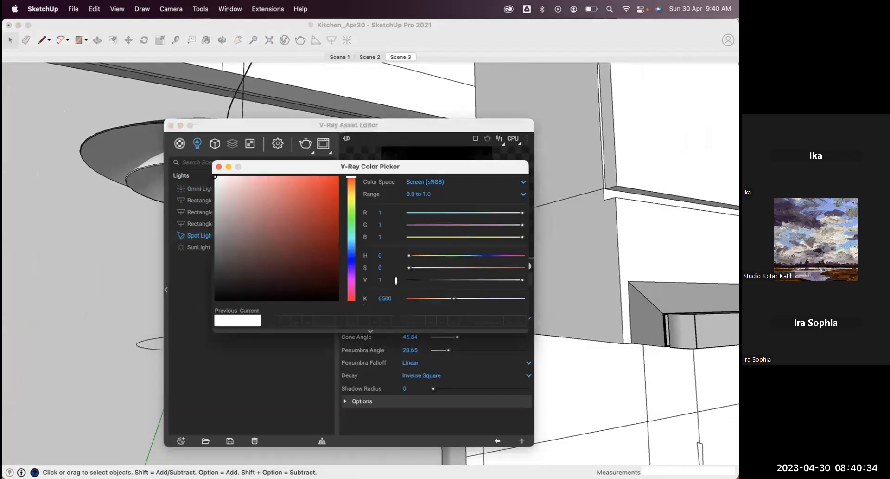
{"action": "type", "text": "4500"}
{"action": "key", "text": "Return"}
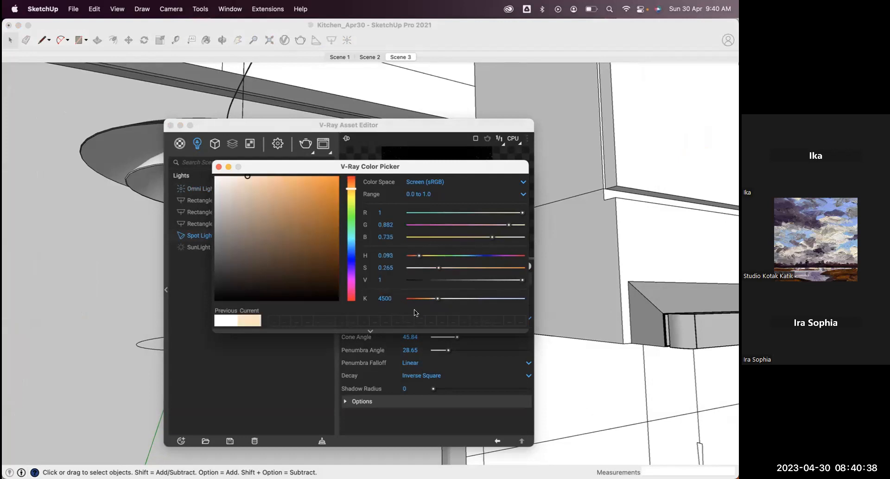
Close the colour picker and set the pendant spot light's intensity to 500.
{"action": "left_click", "coordinate": [219, 166]}
{"action": "left_click", "coordinate": [410, 304]}
{"action": "double_click", "coordinate": [410, 304]}
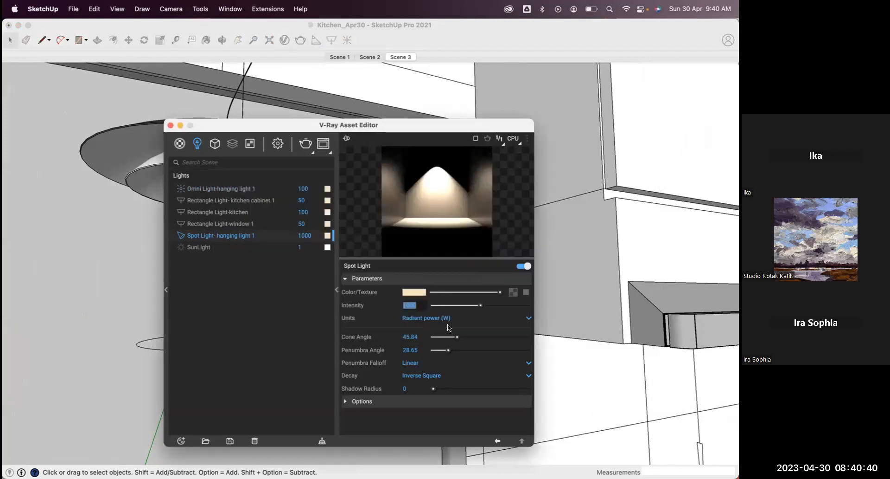
{"action": "type", "text": "500"}
{"action": "key", "text": "Return"}
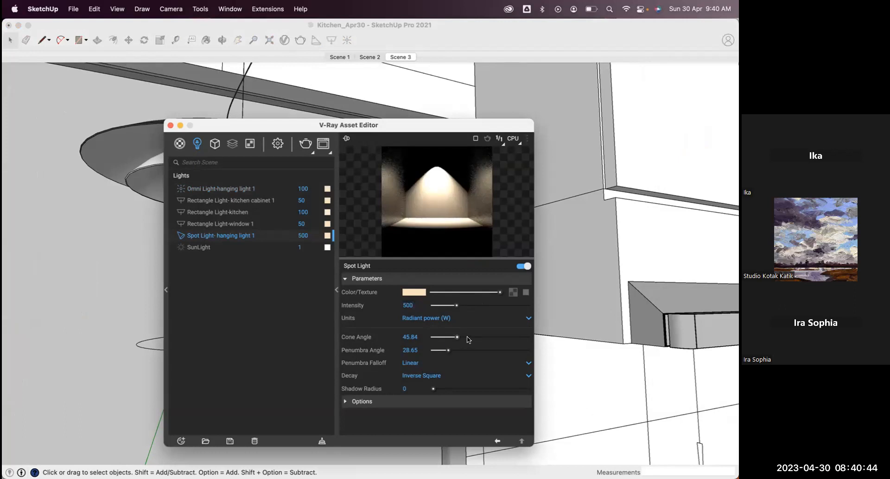
Widen the spot light's beam with a cone angle of 88.28 and a penumbra angle of 56.66.
{"action": "left_click", "coordinate": [471, 337]}
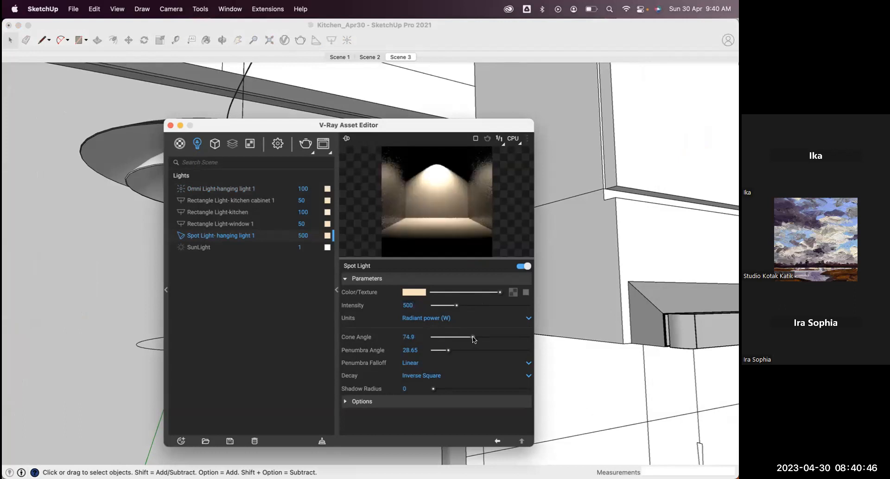
{"action": "left_click_drag", "start_coordinate": [352, 125], "coordinate": [499, 74]}
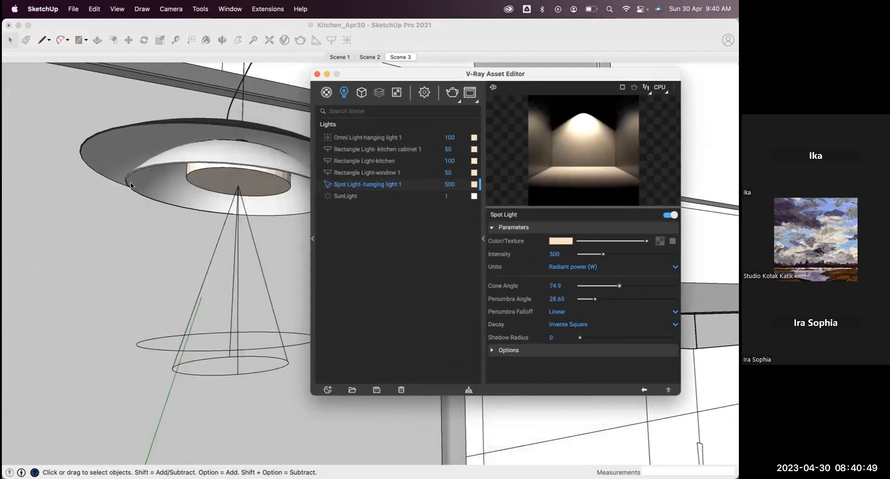
{"action": "left_click", "coordinate": [626, 285]}
{"action": "mouse_move", "coordinate": [597, 298]}
{"action": "left_mouse_down"}
{"action": "mouse_move", "coordinate": [628, 296]}
{"action": "mouse_move", "coordinate": [615, 298]}
{"action": "left_mouse_up"}
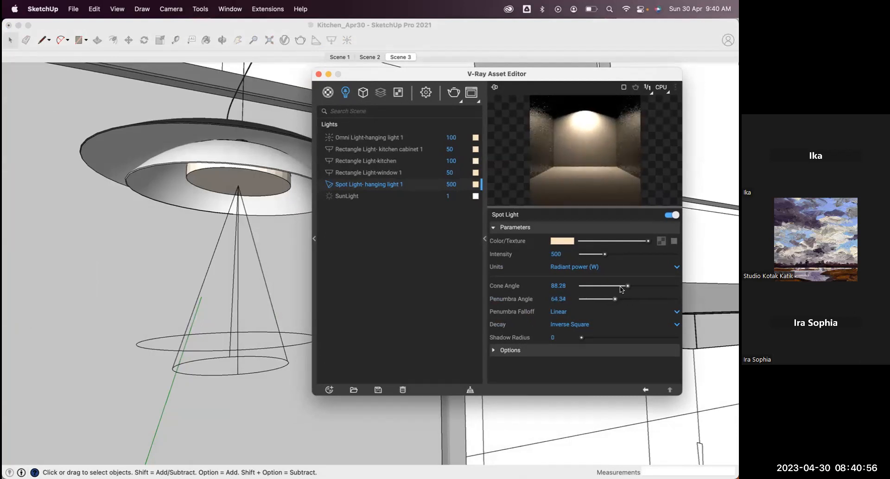
{"action": "left_click_drag", "start_coordinate": [612, 298], "coordinate": [627, 298]}
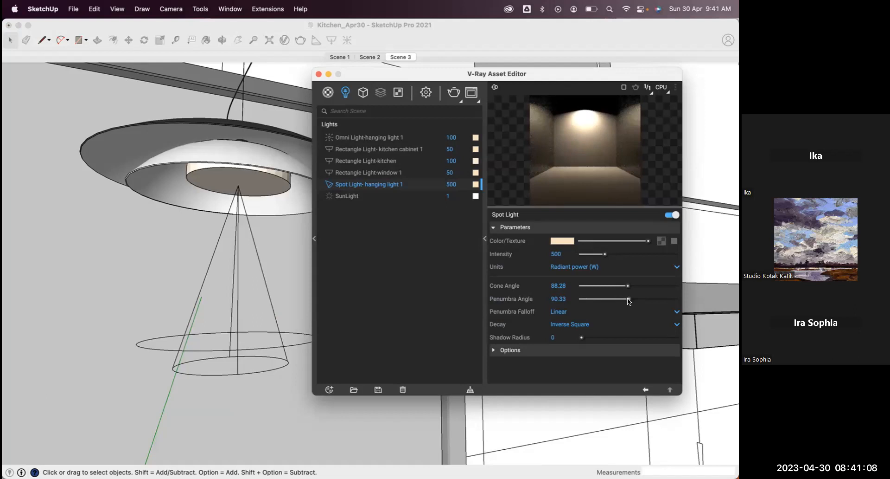
{"action": "left_click_drag", "start_coordinate": [628, 298], "coordinate": [608, 300]}
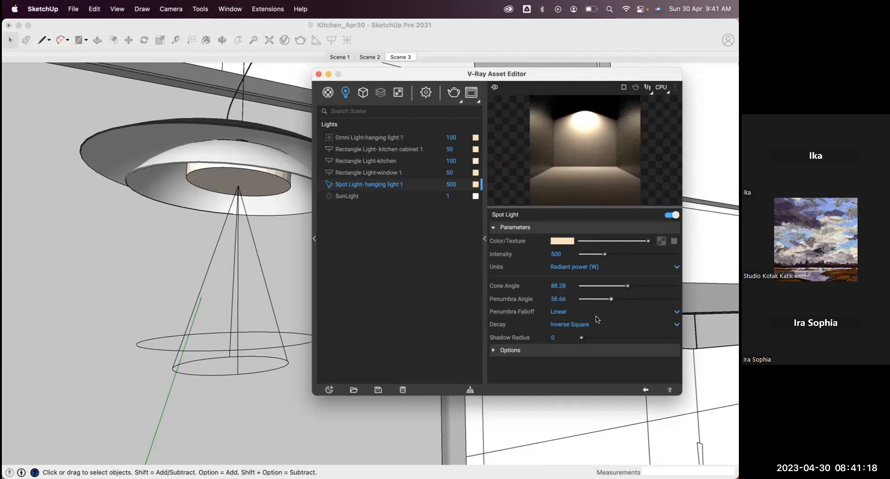
Expand the spot light's additional options, set its shadow radius to 2, and close the V-Ray Asset Editor.
{"action": "left_click", "coordinate": [539, 350]}
{"action": "scroll", "coordinate": [566, 344], "scroll_direction": "down", "scroll_amount": 2}
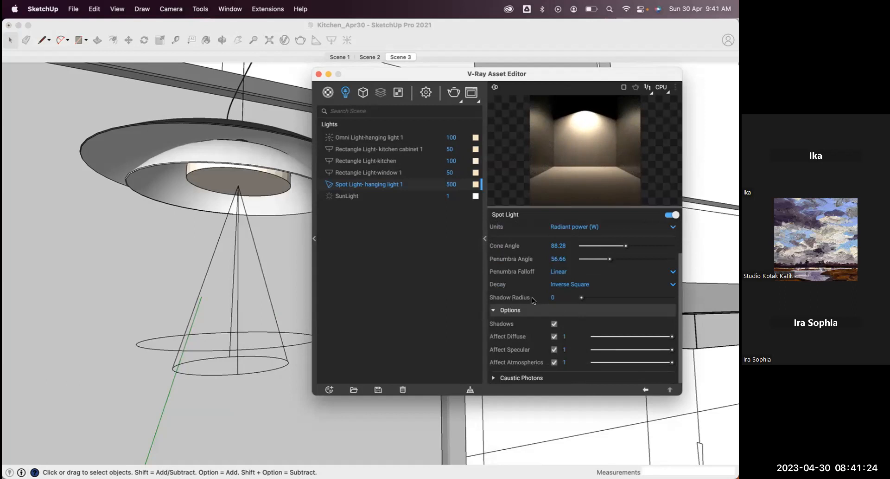
{"action": "left_click", "coordinate": [589, 297]}
{"action": "left_click", "coordinate": [601, 297]}
{"action": "left_click", "coordinate": [318, 74]}
Return to the Scene 3 view and render it with V-Ray to check the pendant's spot light.
{"action": "left_click", "coordinate": [357, 35]}
{"action": "middle_click_drag", "start_coordinate": [381, 139], "coordinate": [357, 144]}
{"action": "scroll", "coordinate": [357, 145], "scroll_direction": "down", "scroll_amount": 5}
{"action": "scroll", "coordinate": [407, 176], "scroll_direction": "down", "scroll_amount": 10}
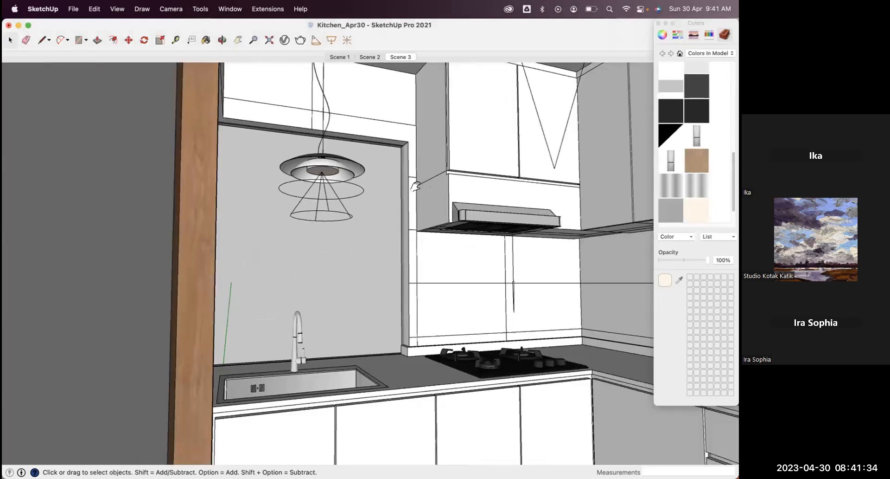
{"action": "left_click", "coordinate": [397, 57]}
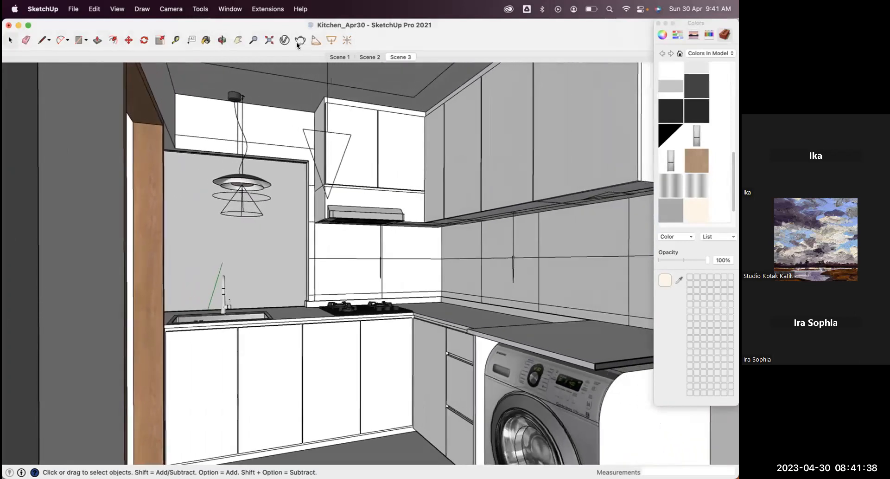
{"action": "left_click", "coordinate": [298, 42]}
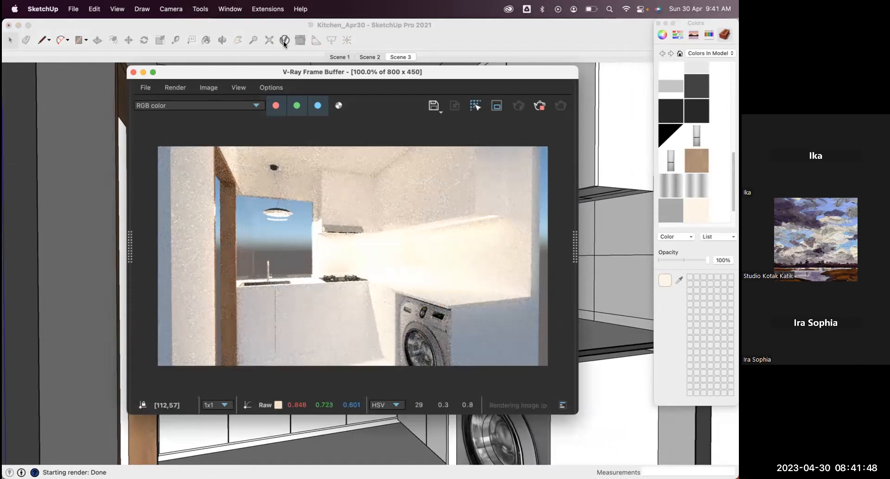
Reduce the pendant spot light's intensity to 250 and render Scene 3 again beside the V-Ray Asset Editor.
{"action": "left_click", "coordinate": [284, 40]}
{"action": "double_click", "coordinate": [452, 183]}
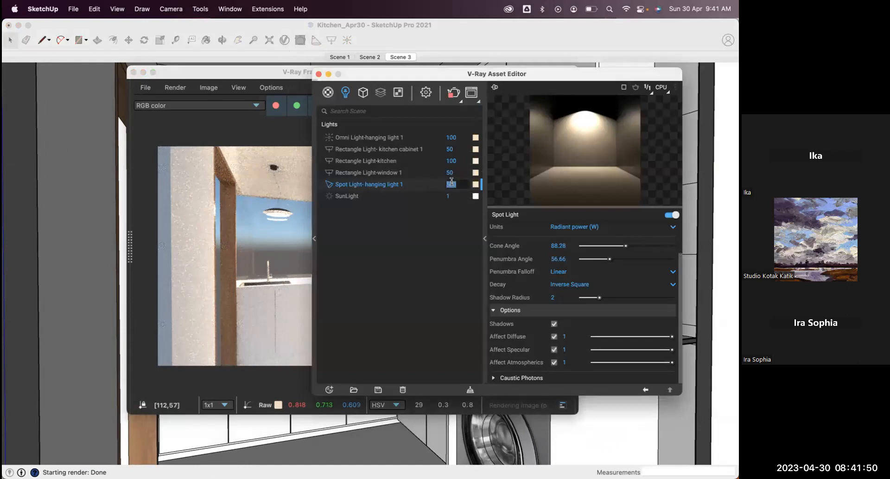
{"action": "type", "text": "250"}
{"action": "key", "text": "Return"}
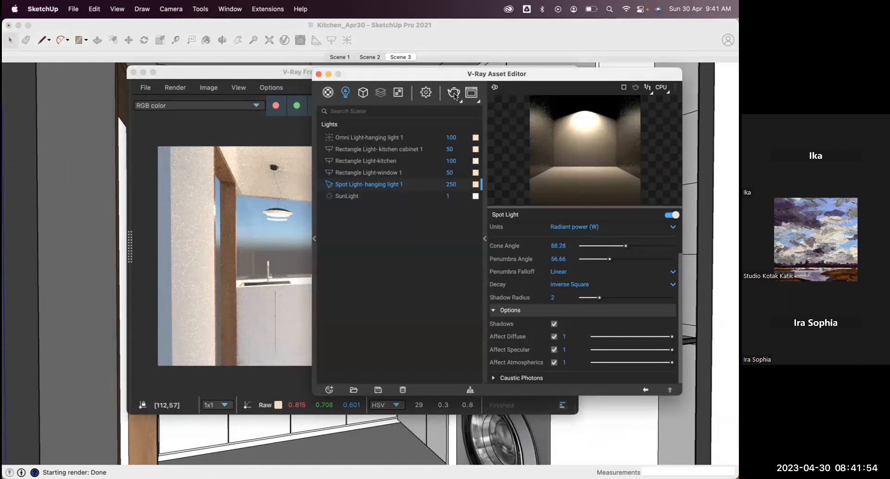
{"action": "left_click_drag", "start_coordinate": [269, 71], "coordinate": [153, 56]}
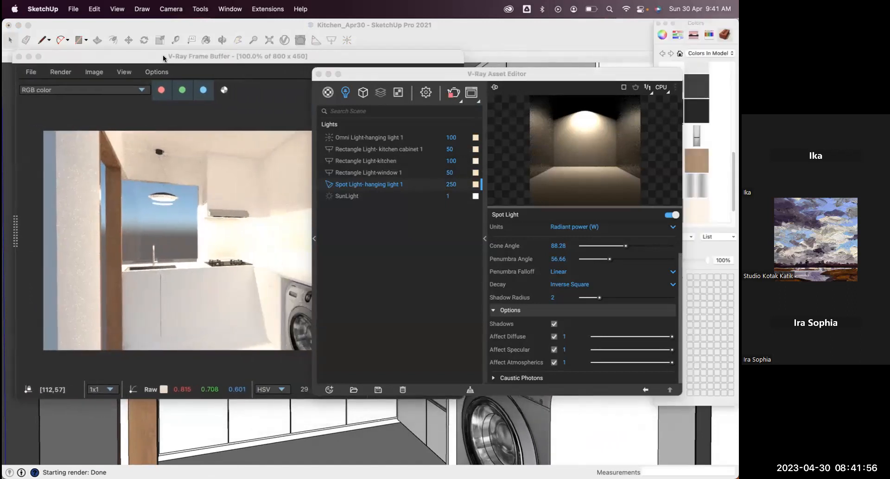
{"action": "left_click_drag", "start_coordinate": [374, 73], "coordinate": [428, 73]}
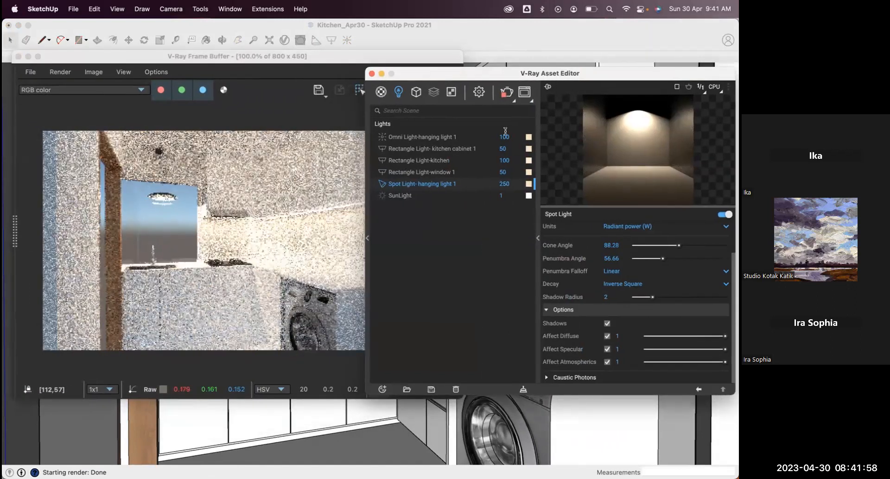
Stop the render, set the spot light's intensity to 100, re-render Scene 3, and close both V-Ray windows after checking.
{"action": "left_click", "coordinate": [506, 93]}
{"action": "left_click", "coordinate": [515, 193]}
{"action": "left_click", "coordinate": [515, 184]}
{"action": "type", "text": "100"}
{"action": "key", "text": "Return"}
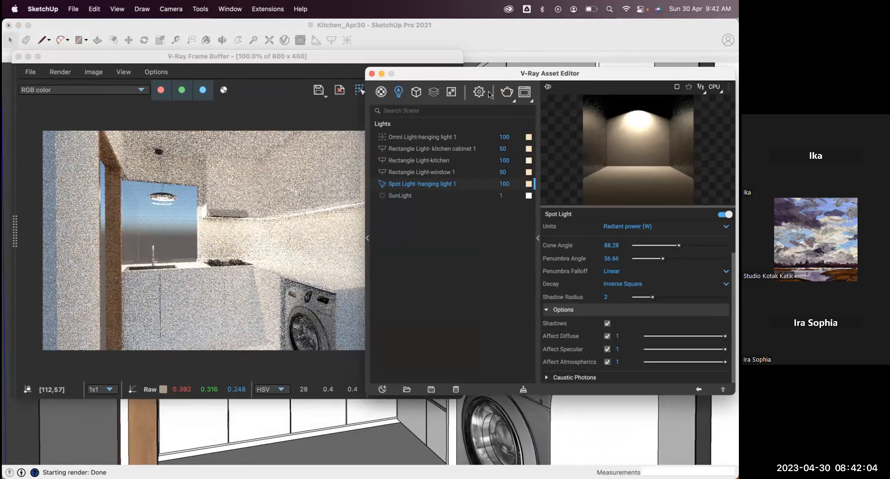
{"action": "left_click_drag", "start_coordinate": [408, 74], "coordinate": [410, 117]}
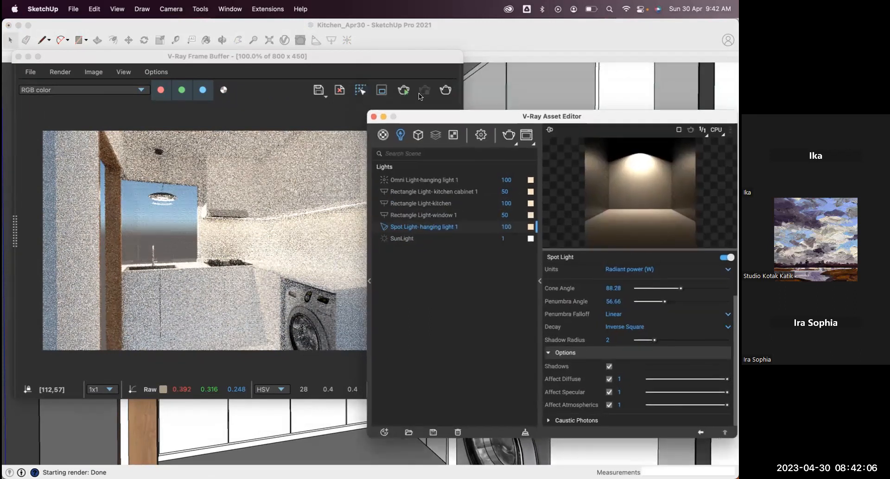
{"action": "left_click", "coordinate": [441, 91]}
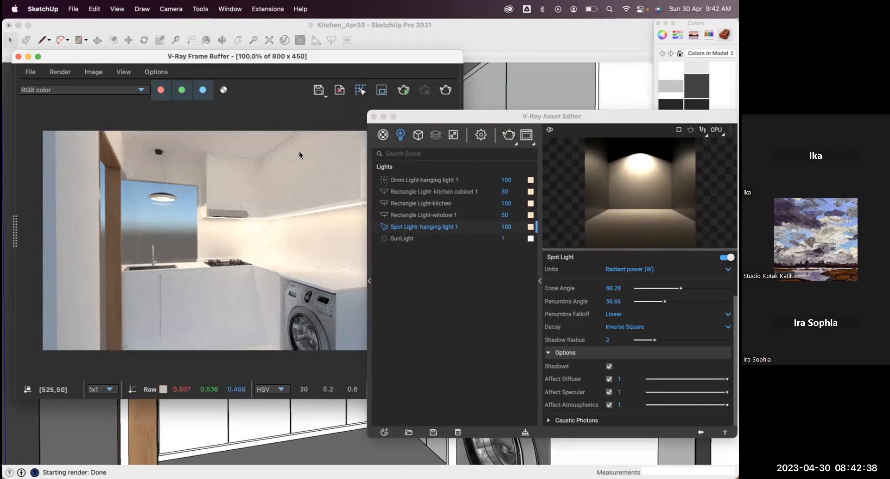
{"action": "left_click", "coordinate": [373, 116]}
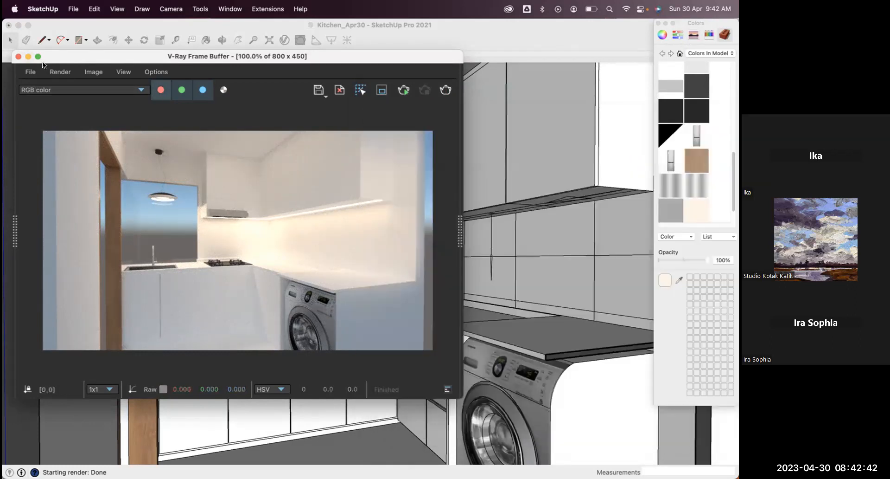
{"action": "left_click", "coordinate": [18, 56]}
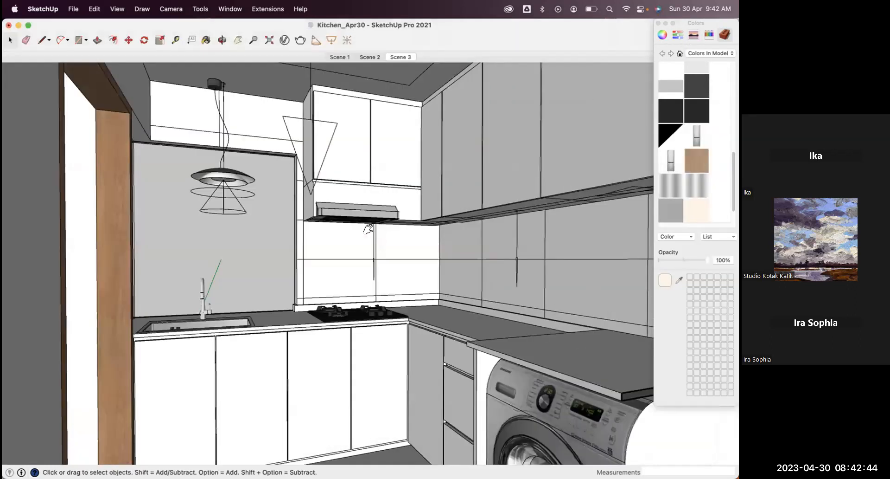
Delete the rectangle light beneath the range-hood cabinet above the cooktop.
{"action": "scroll", "coordinate": [363, 240], "scroll_direction": "up", "scroll_amount": 2}
{"action": "left_click", "coordinate": [363, 240]}
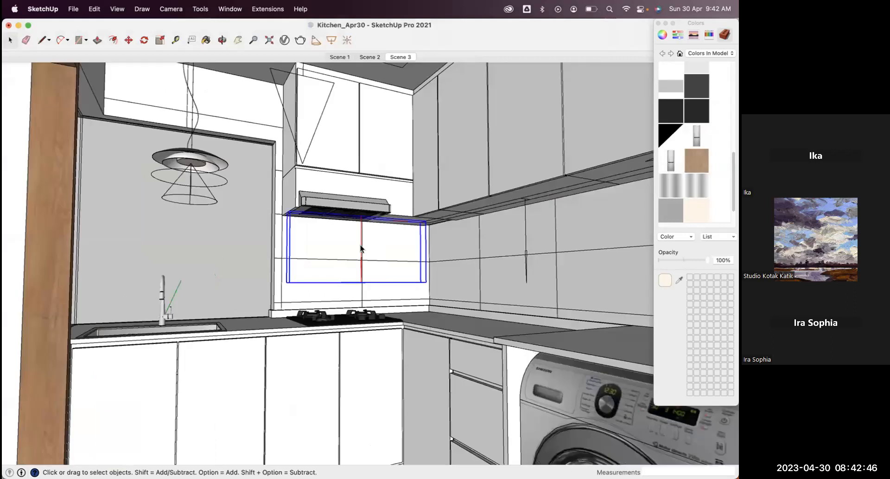
{"action": "key", "text": "Delete"}
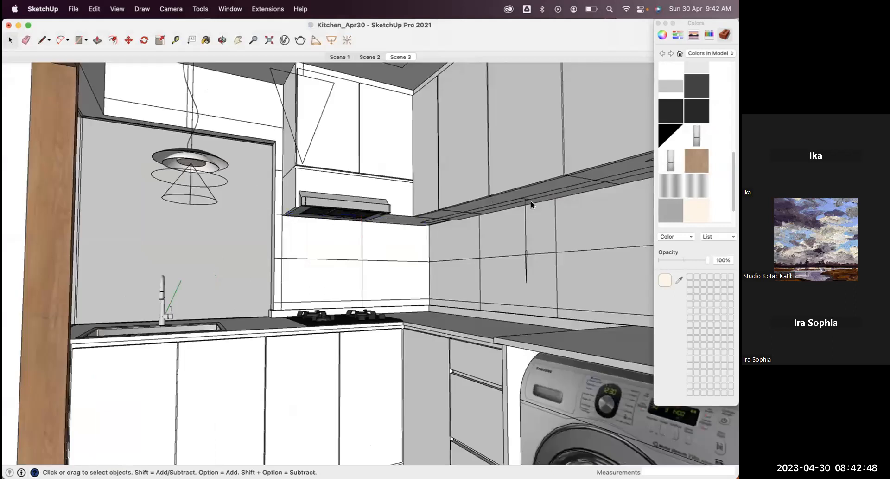
Move the spot light from the pendant to just below the ceiling in front of the corner wall cabinets.
{"action": "left_click", "coordinate": [185, 166]}
{"action": "key", "text": "m"}
{"action": "left_click", "coordinate": [190, 162]}
{"action": "middle_click_drag", "start_coordinate": [318, 131], "coordinate": [352, 141]}
{"action": "left_click", "coordinate": [334, 116]}
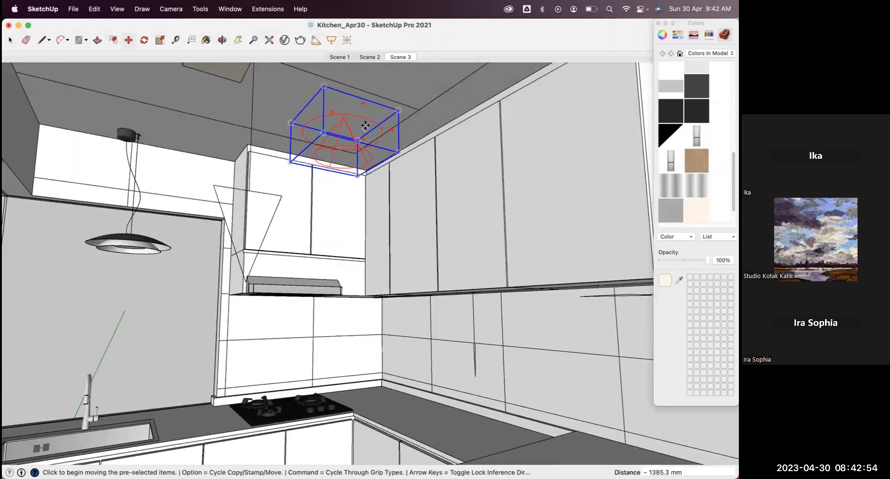
{"action": "key", "text": "space"}
{"action": "key", "text": "m"}
{"action": "left_click", "coordinate": [377, 105]}
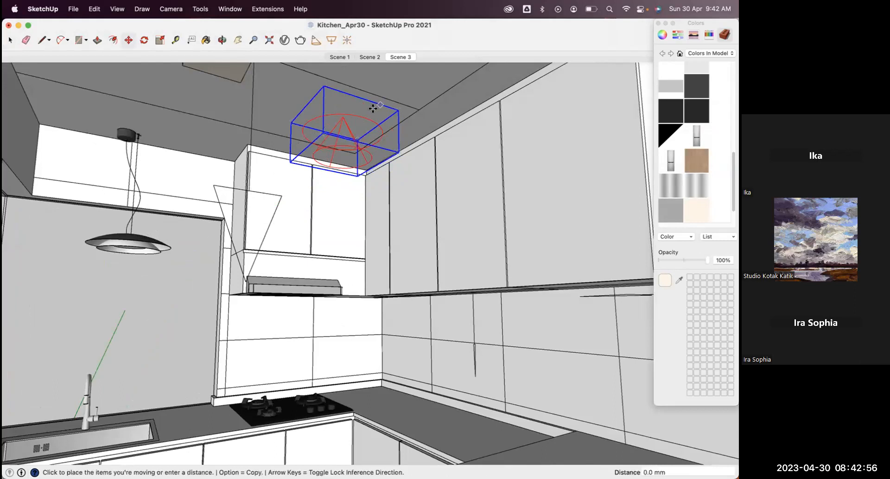
{"action": "left_click", "coordinate": [369, 115]}
{"action": "key", "text": "space"}
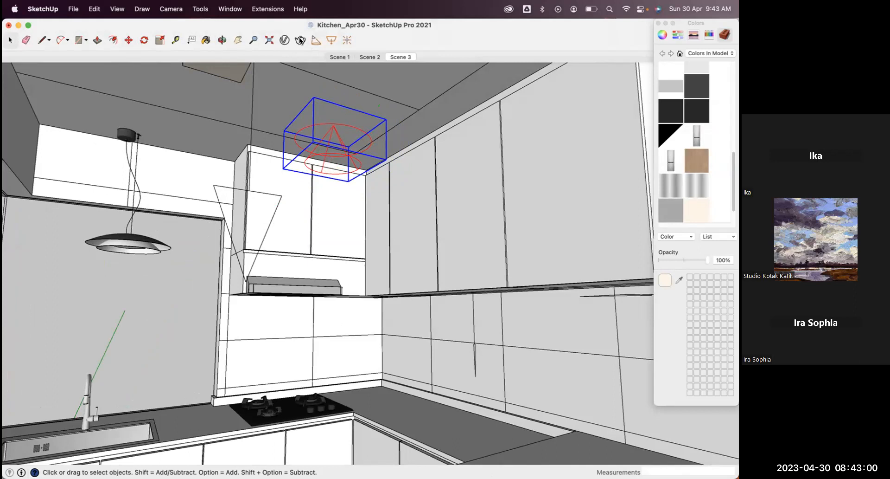
Render the current view with V-Ray, then set the spot light's intensity to 20 and restart the render.
{"action": "left_click", "coordinate": [300, 40]}
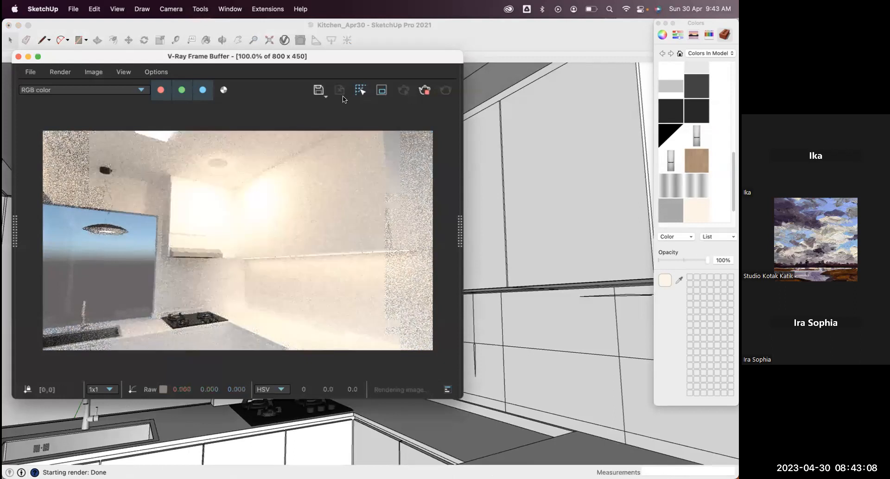
{"action": "left_click", "coordinate": [493, 228]}
{"action": "double_click", "coordinate": [516, 225]}
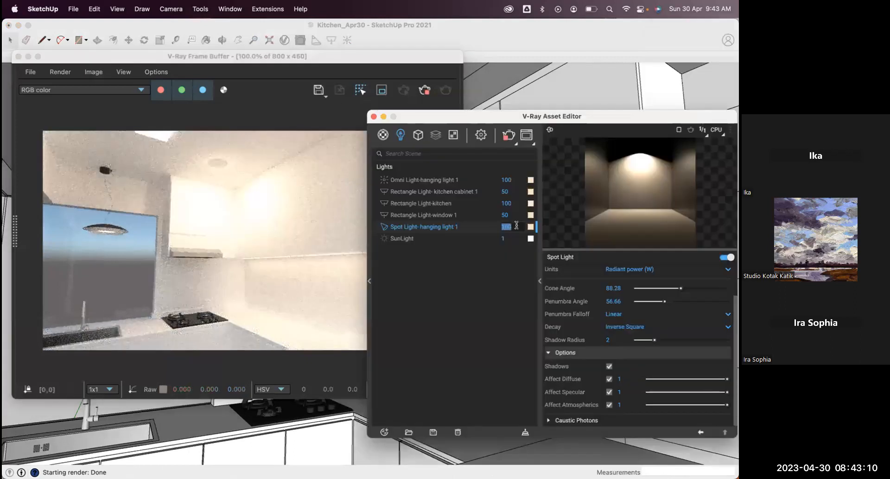
{"action": "type", "text": "20"}
{"action": "key", "text": "Return"}
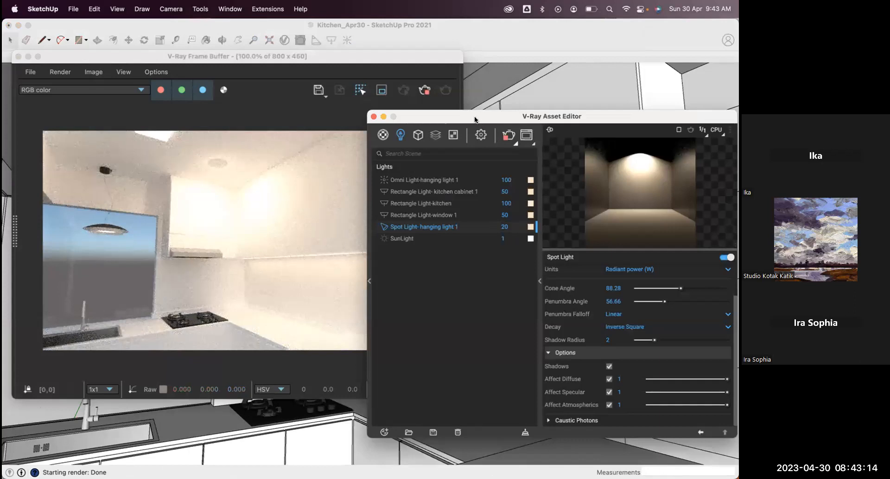
{"action": "left_click", "coordinate": [446, 92]}
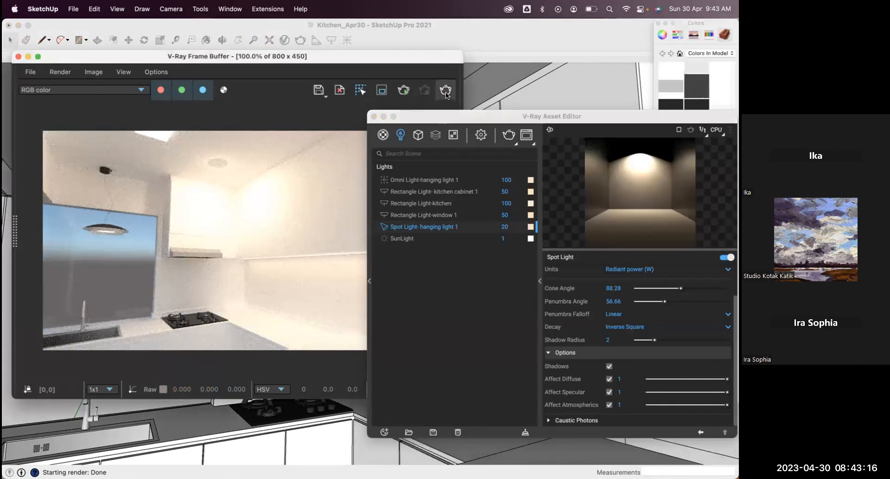
{"action": "left_click", "coordinate": [446, 92]}
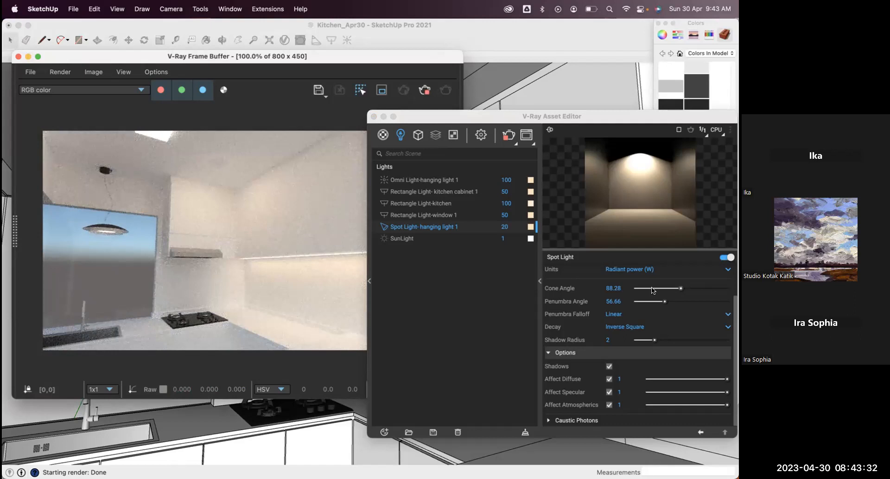
Narrow the spot light to a cone angle of 63.1 with a penumbra angle of 57.4, and restart the render.
{"action": "left_click", "coordinate": [665, 288]}
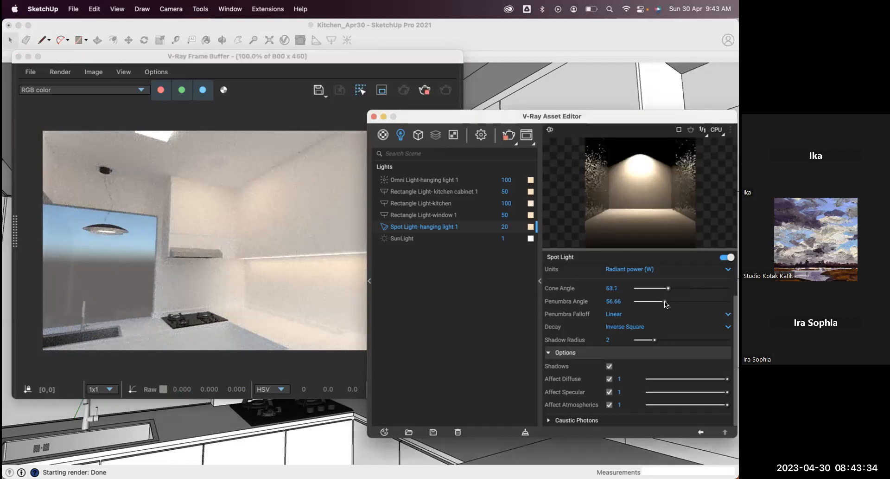
{"action": "left_click", "coordinate": [666, 302]}
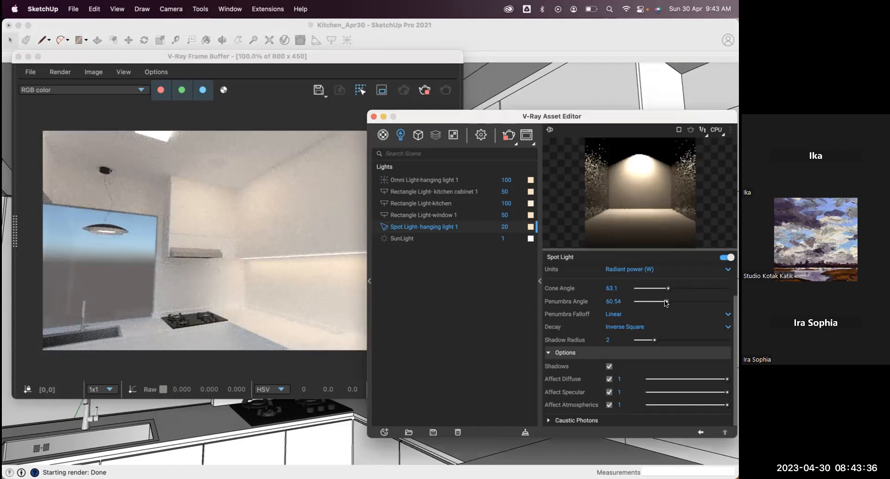
{"action": "left_click", "coordinate": [643, 302]}
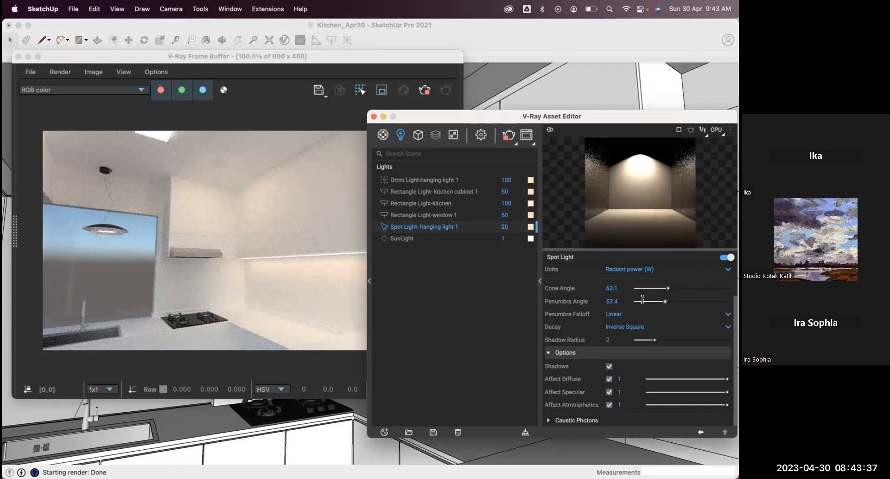
{"action": "left_click", "coordinate": [421, 90]}
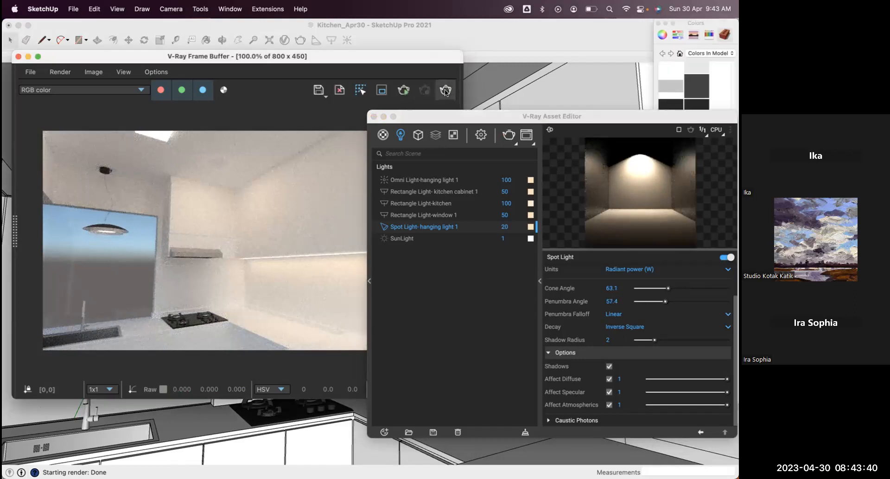
{"action": "left_click", "coordinate": [446, 91]}
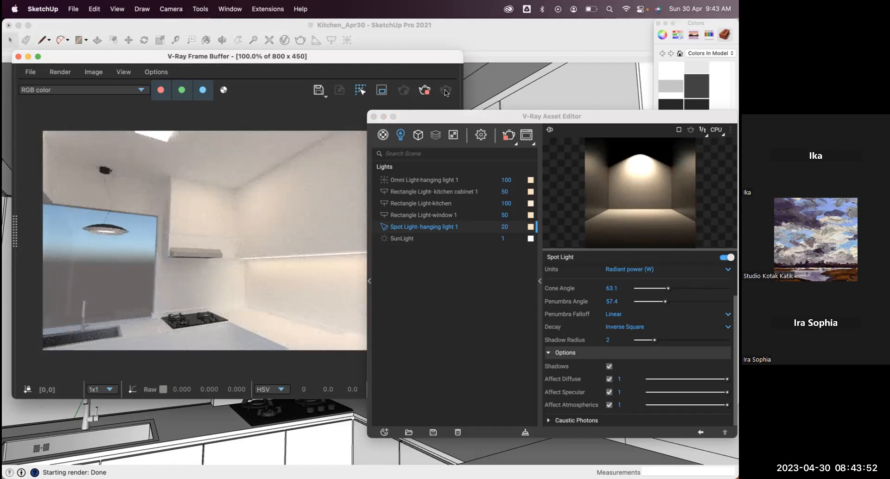
Widen the spot light to a cone angle of 113.13 with a penumbra angle of 110.39, and restart the render.
{"action": "left_click", "coordinate": [691, 288]}
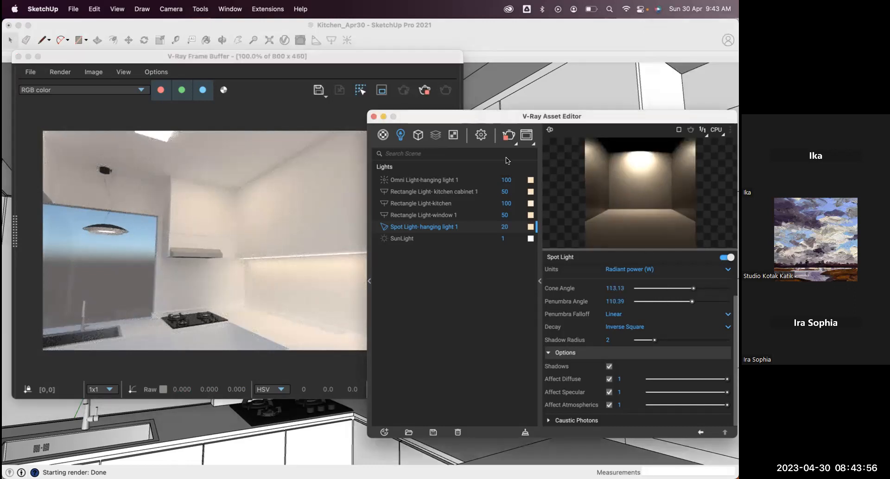
{"action": "left_click", "coordinate": [507, 135]}
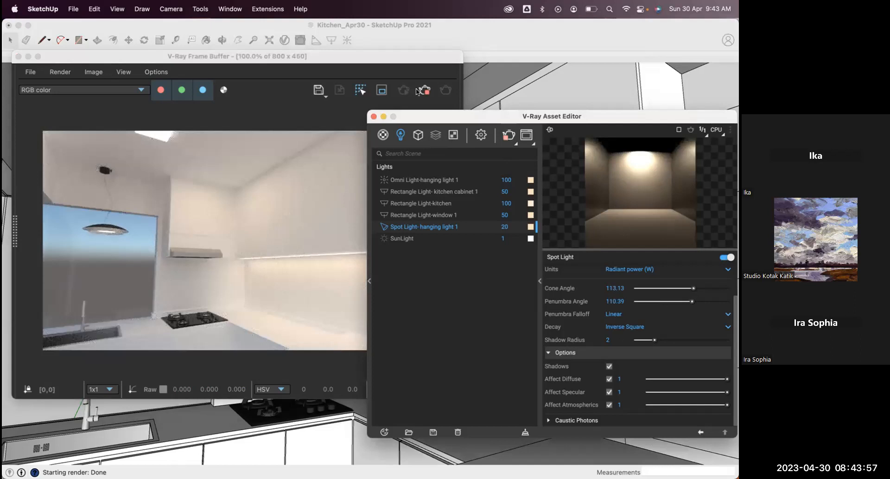
{"action": "left_click", "coordinate": [443, 89]}
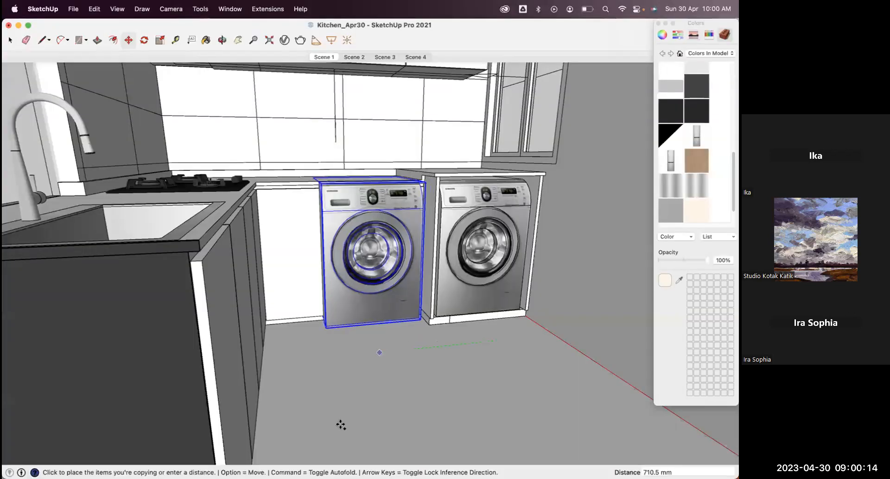
Place a copy of the washing machine on the floor in front of the base cabinets and scale it up uniformly.
{"action": "left_click", "coordinate": [374, 230]}
{"action": "key", "text": "s"}
{"action": "left_click", "coordinate": [377, 176]}
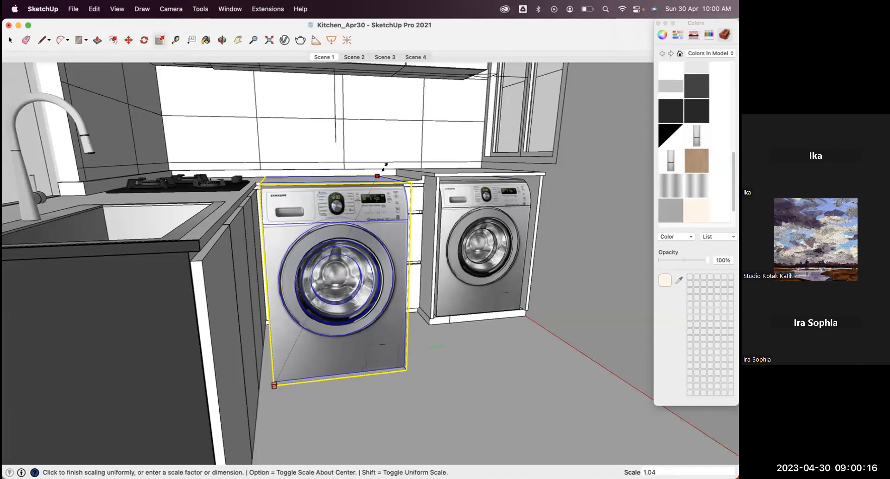
{"action": "left_click", "coordinate": [394, 155]}
Draw a 595 by 595 mm rectangle on the floor beside the copied washing machine.
{"action": "middle_click_drag", "start_coordinate": [433, 250], "coordinate": [467, 365]}
{"action": "key", "text": "space"}
{"action": "key", "text": "r"}
{"action": "left_click", "coordinate": [381, 419]}
{"action": "type", "text": "595,595"}
{"action": "key", "text": "Return"}
{"action": "key", "text": "space"}
Extrude the square on the floor upward by 850 mm into a reference box.
{"action": "double_click", "coordinate": [464, 368]}
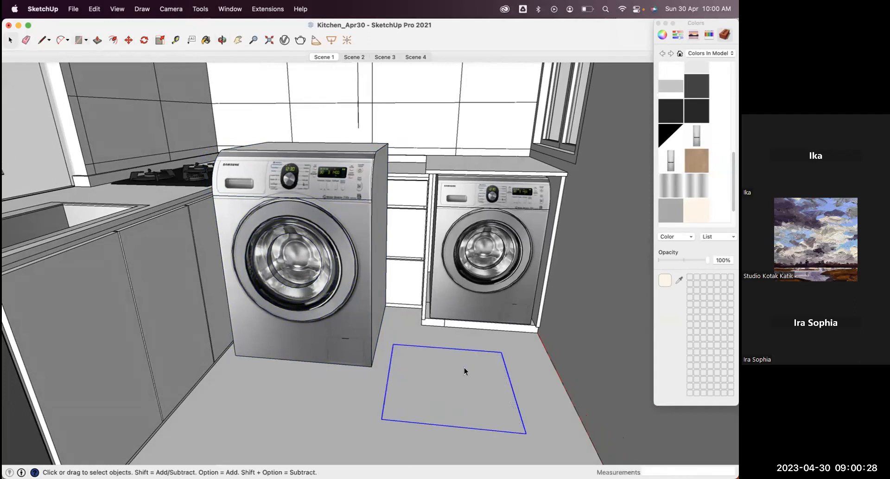
{"action": "key", "text": "p"}
{"action": "left_click", "coordinate": [434, 349]}
{"action": "type", "text": "850"}
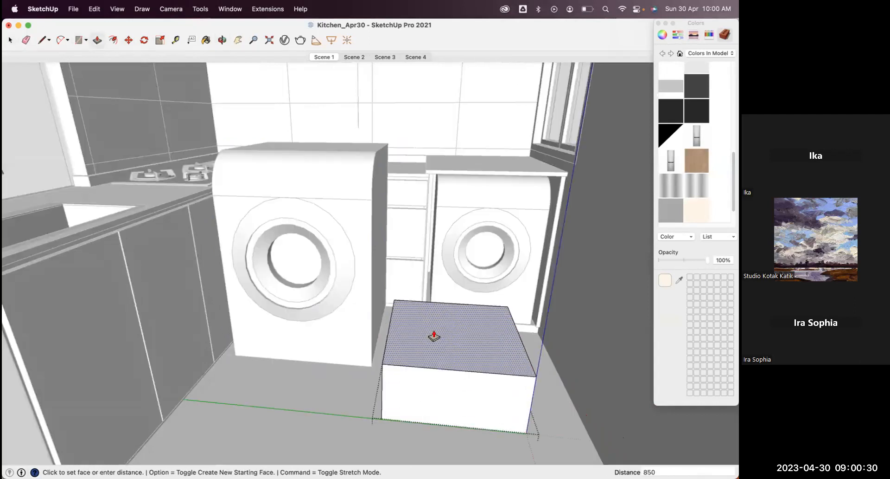
{"action": "key", "text": "Return"}
{"action": "key", "text": "space"}
Move the copied washing machine by its lower front corner onto the matching bottom corner of the reference box.
{"action": "key", "text": "o"}
{"action": "left_click_drag", "start_coordinate": [367, 287], "coordinate": [244, 371]}
{"action": "key", "text": "space"}
{"action": "left_click", "coordinate": [244, 369]}
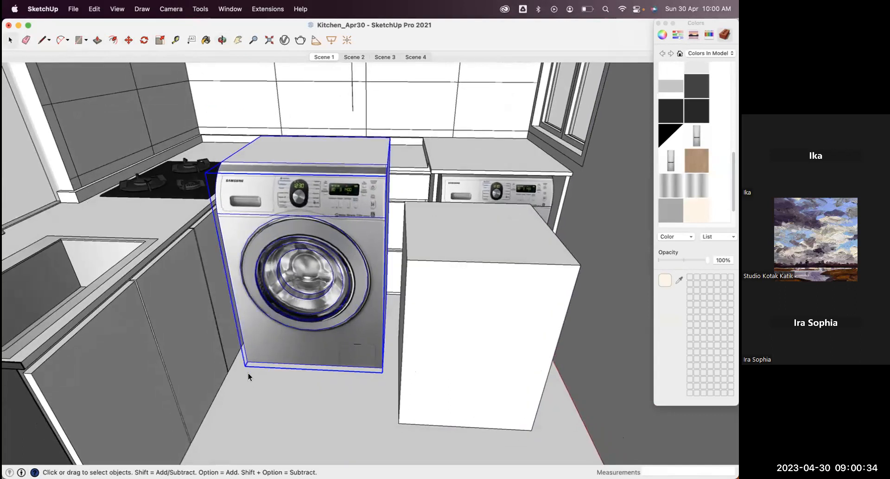
{"action": "scroll", "coordinate": [246, 369], "scroll_direction": "down", "scroll_amount": 4}
{"action": "key", "text": "m"}
{"action": "scroll", "coordinate": [255, 366], "scroll_direction": "up", "scroll_amount": 1}
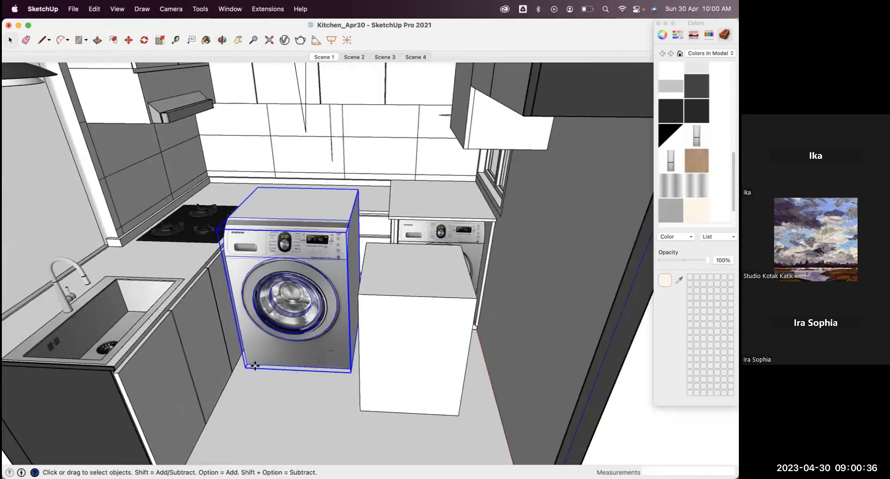
{"action": "scroll", "coordinate": [244, 364], "scroll_direction": "up", "scroll_amount": 6}
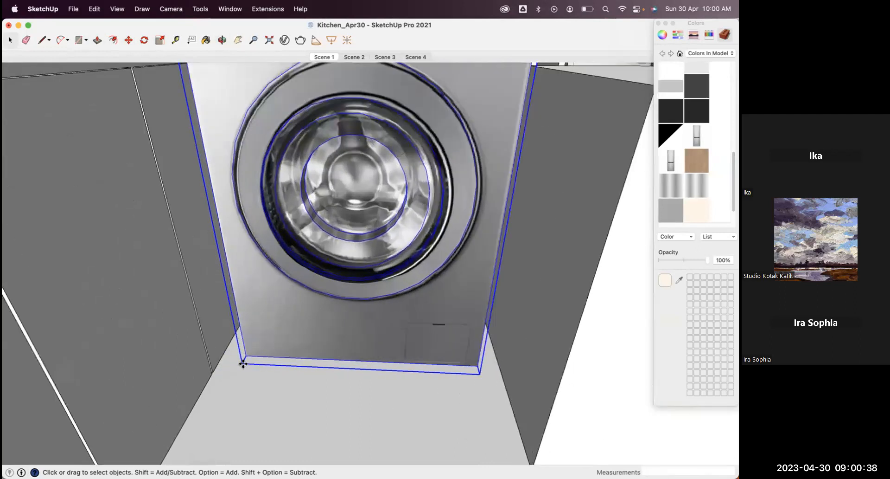
{"action": "scroll", "coordinate": [243, 364], "scroll_direction": "up", "scroll_amount": 1}
{"action": "left_click", "coordinate": [242, 363]}
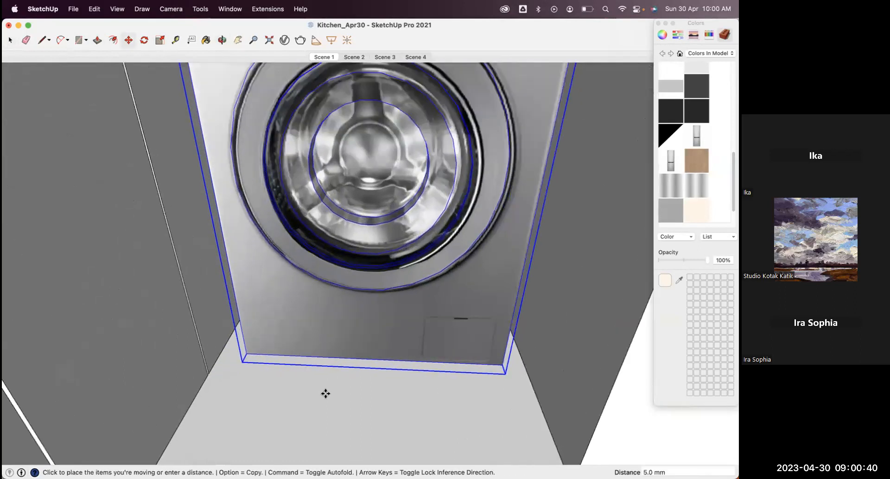
{"action": "scroll", "coordinate": [325, 394], "scroll_direction": "down", "scroll_amount": 6}
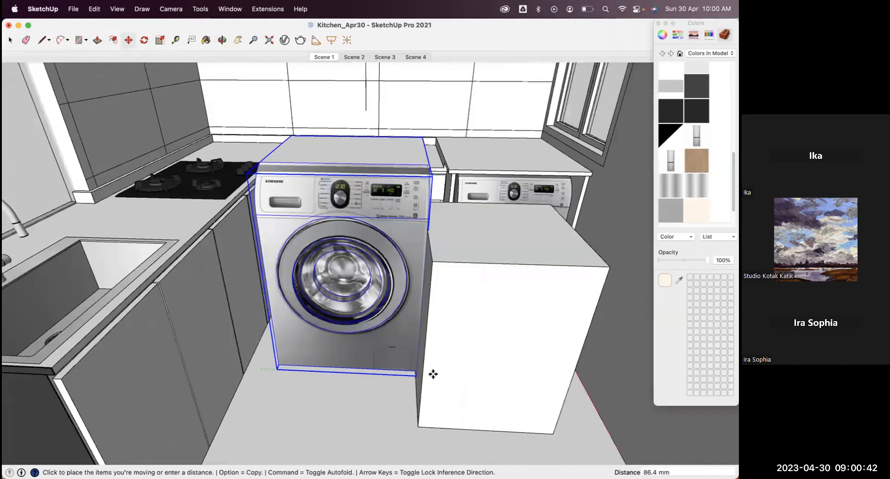
{"action": "scroll", "coordinate": [431, 352], "scroll_direction": "down", "scroll_amount": 1}
{"action": "middle_click_drag", "start_coordinate": [556, 332], "coordinate": [397, 297]}
{"action": "scroll", "coordinate": [332, 400], "scroll_direction": "up", "scroll_amount": 2}
{"action": "left_click", "coordinate": [333, 401]}
Scale the copied washing machine from its upper corner to fit the reference box, and clear the selection.
{"action": "middle_click_drag", "start_coordinate": [453, 312], "coordinate": [239, 243]}
{"action": "key", "text": "s"}
{"action": "left_click", "coordinate": [377, 165]}
{"action": "left_click", "coordinate": [313, 280]}
{"action": "middle_click_drag", "start_coordinate": [510, 282], "coordinate": [388, 389]}
{"action": "left_click", "coordinate": [388, 388]}
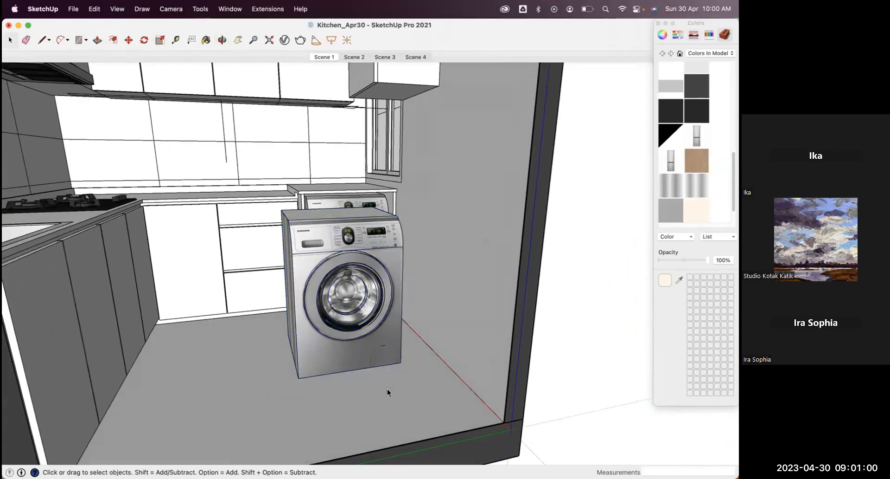